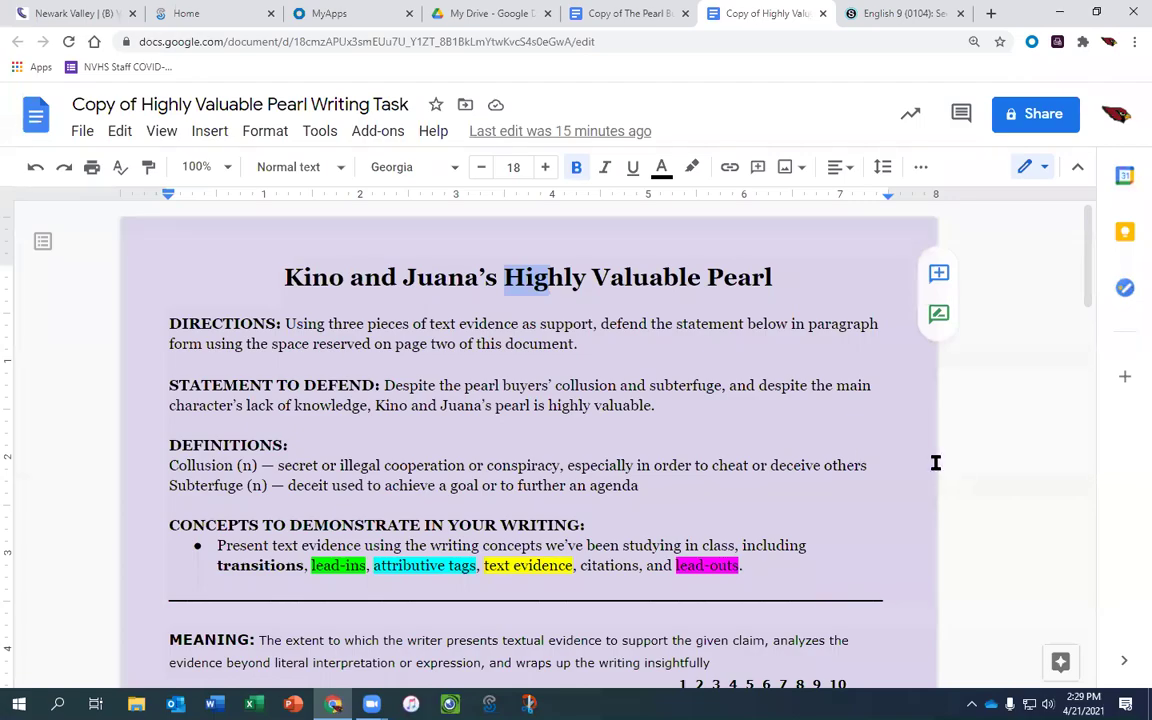
- Review the title and the statement to defend, selecting its closing claim "Kino and Juana's pearl is highly valuable"
left_click(793, 270)
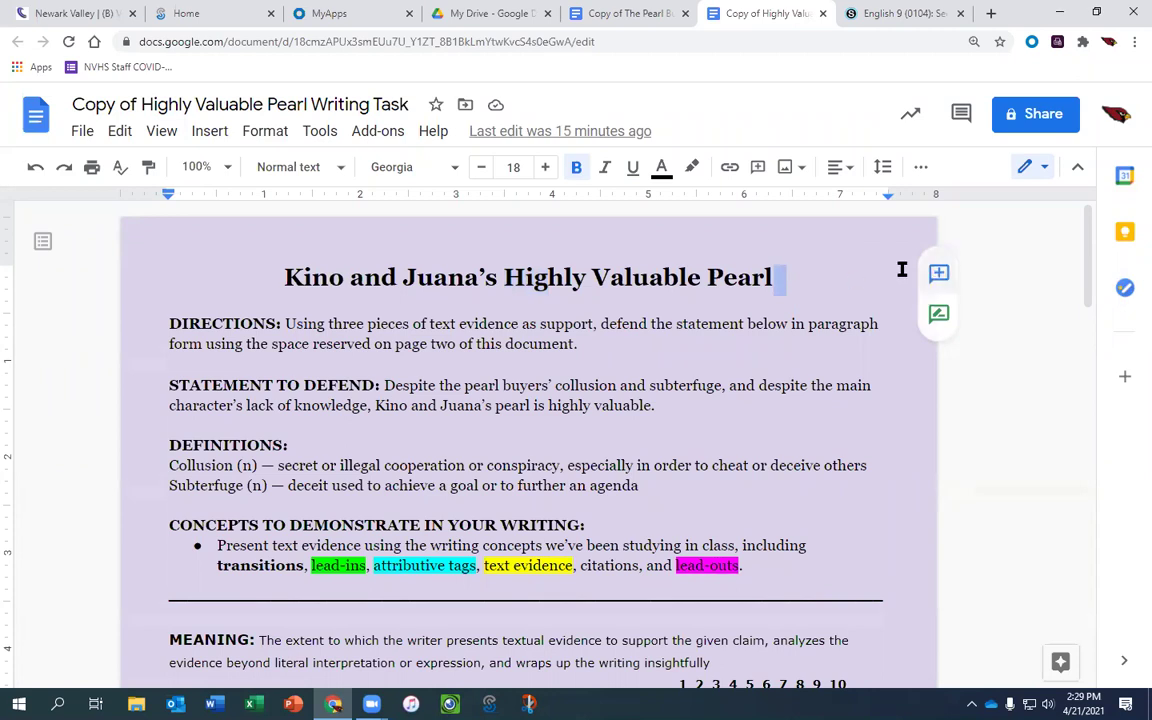
left_click(481, 301)
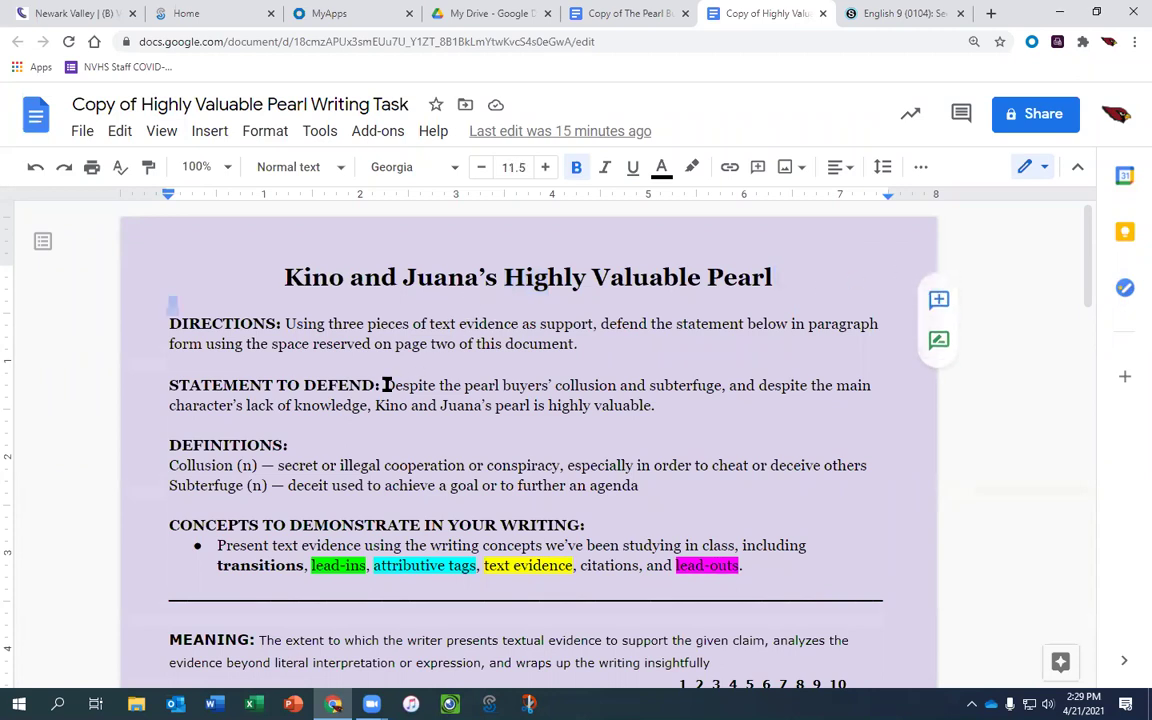
left_click_drag(384, 385, 731, 391)
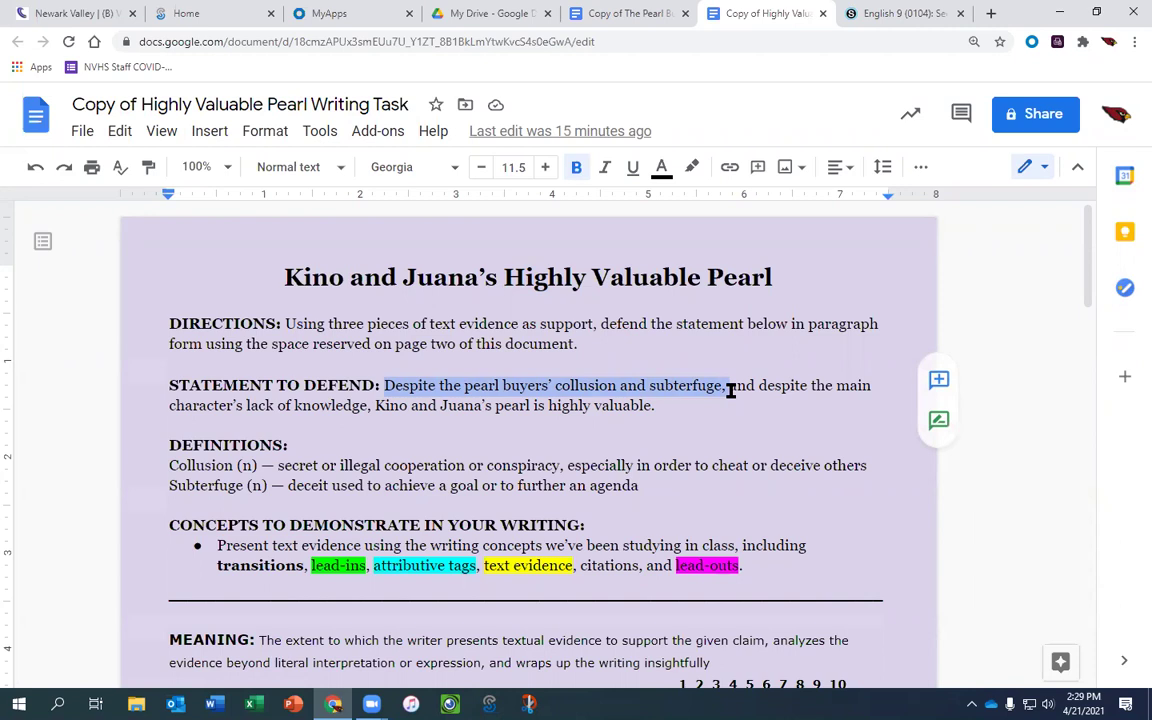
left_click_drag(731, 391, 720, 403)
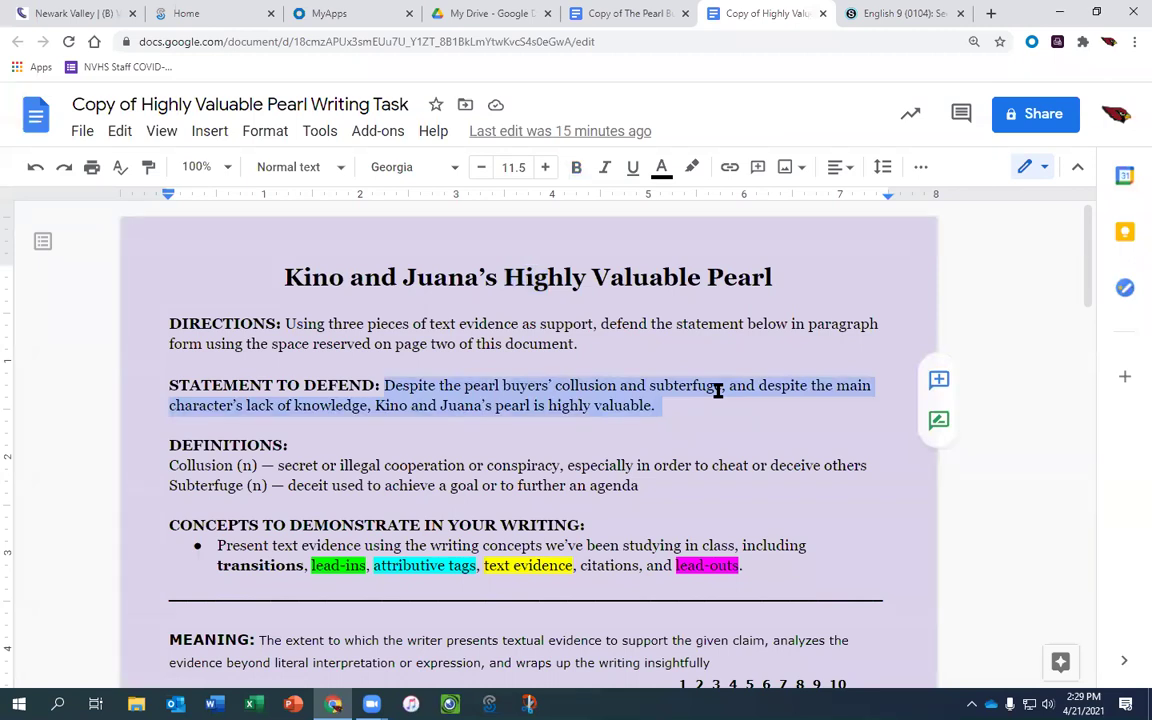
left_click(878, 385)
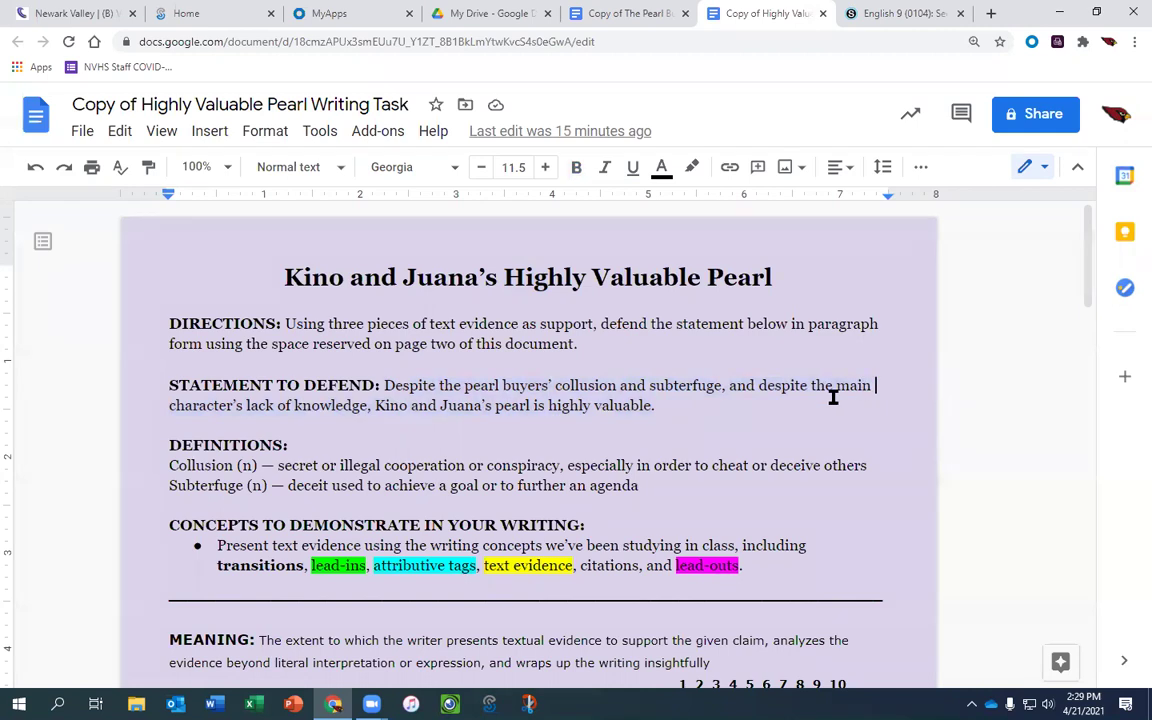
left_click_drag(655, 406, 378, 406)
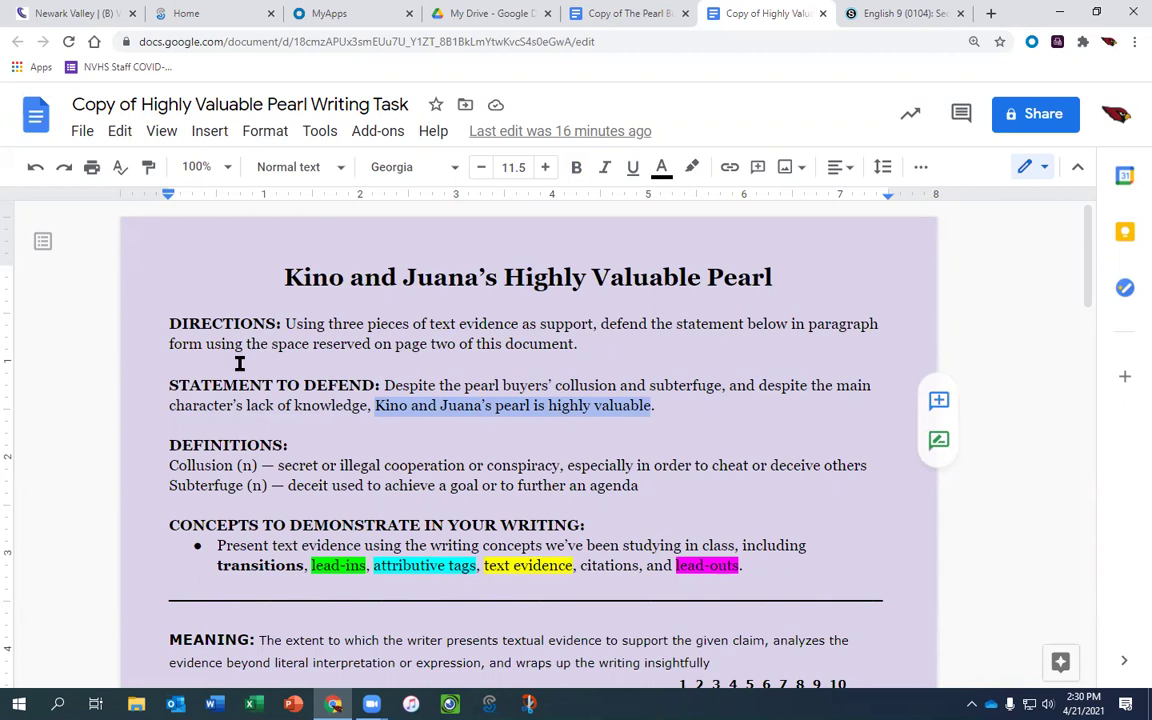
- Select "Using three pieces of text evidence as support" in the directions and review the writing space reserved on the page after the rubric
left_click(284, 324)
left_click_drag(286, 326, 597, 323)
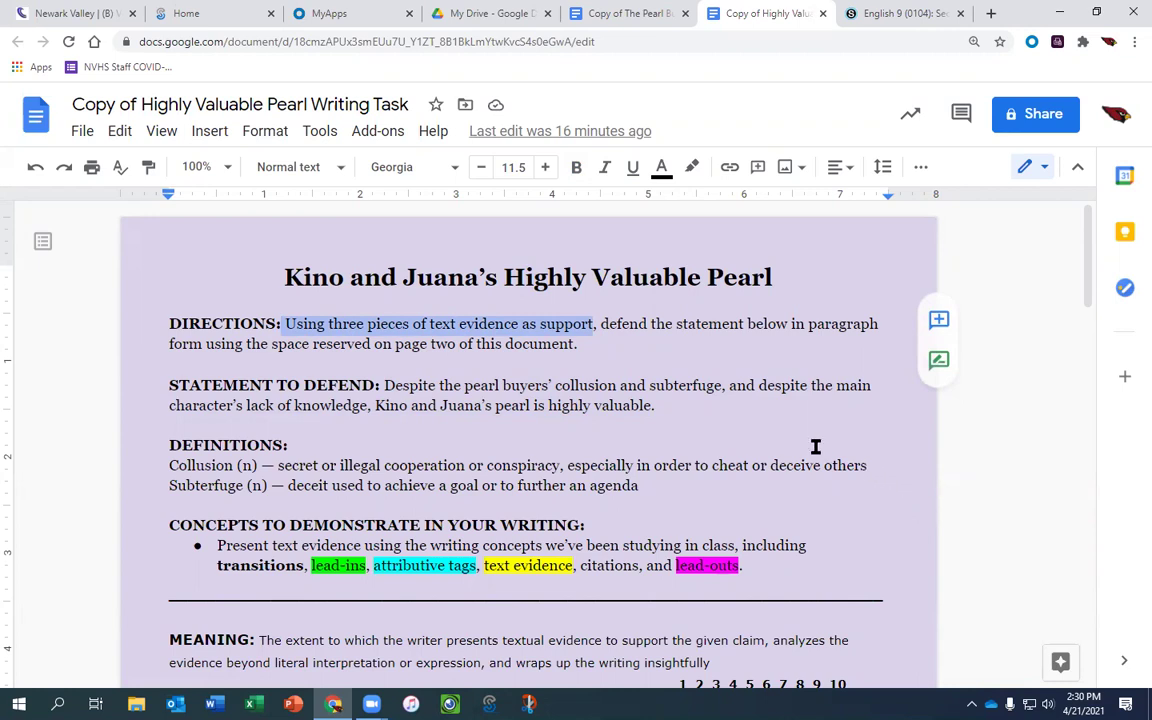
scroll(815, 447, "down", 10)
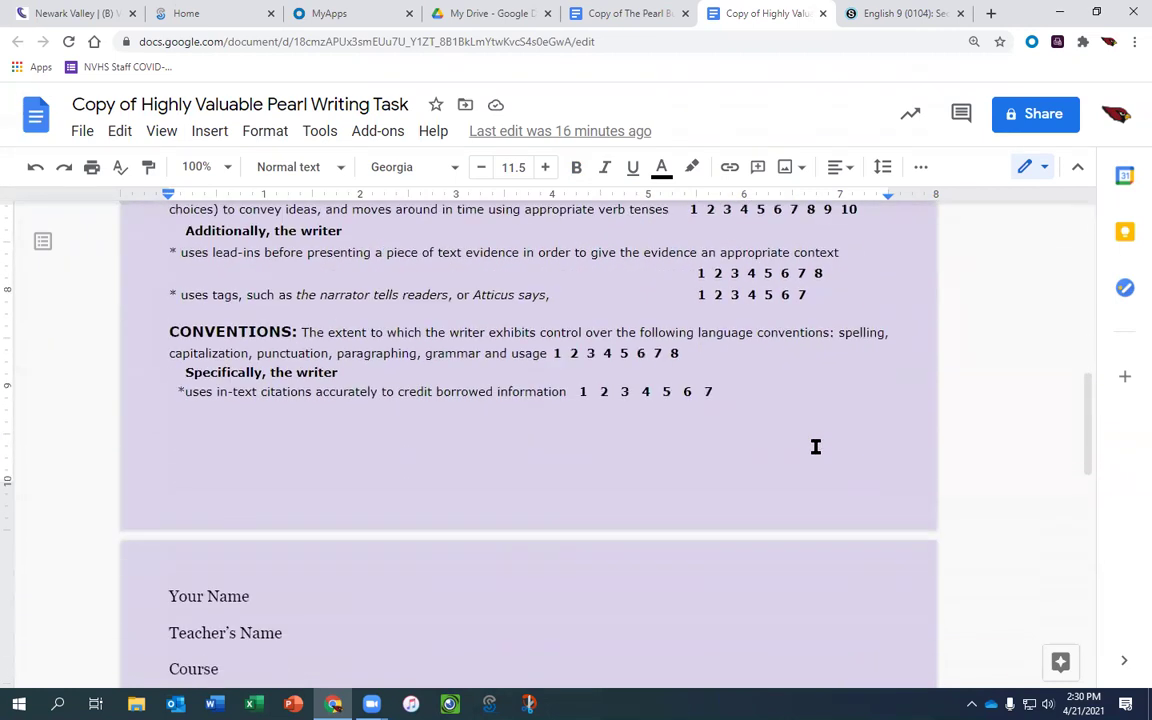
scroll(815, 447, "down", 2)
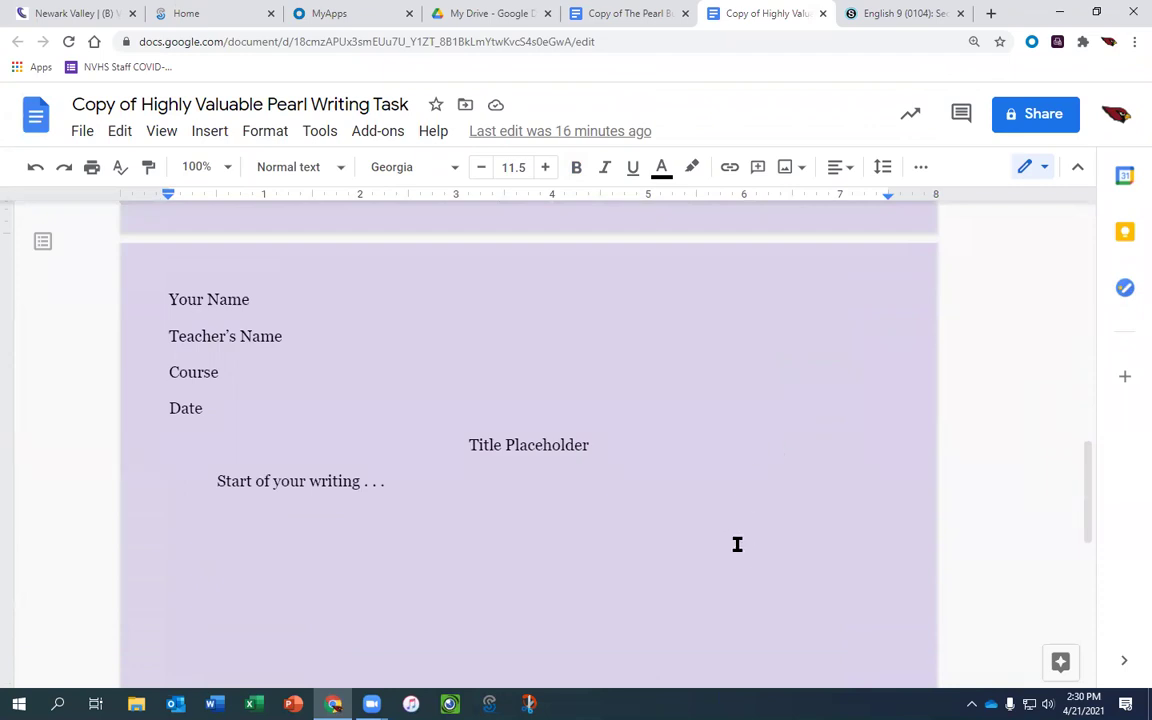
scroll(422, 424, "up", 3)
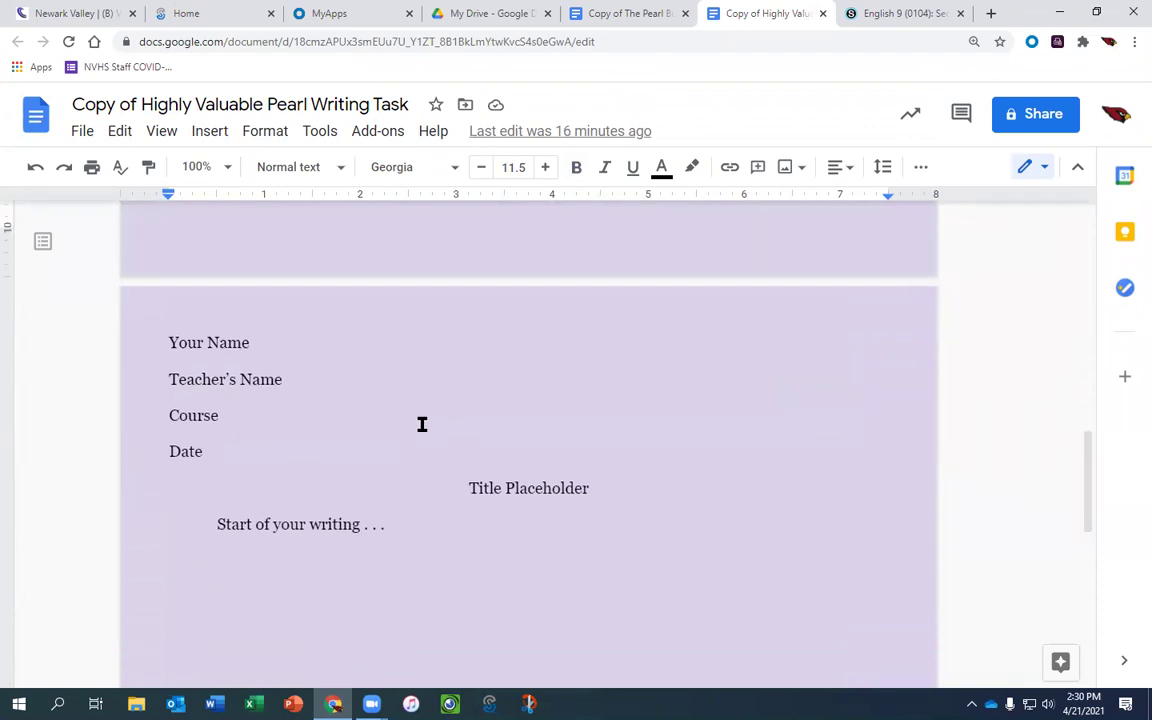
scroll(420, 424, "up", 10)
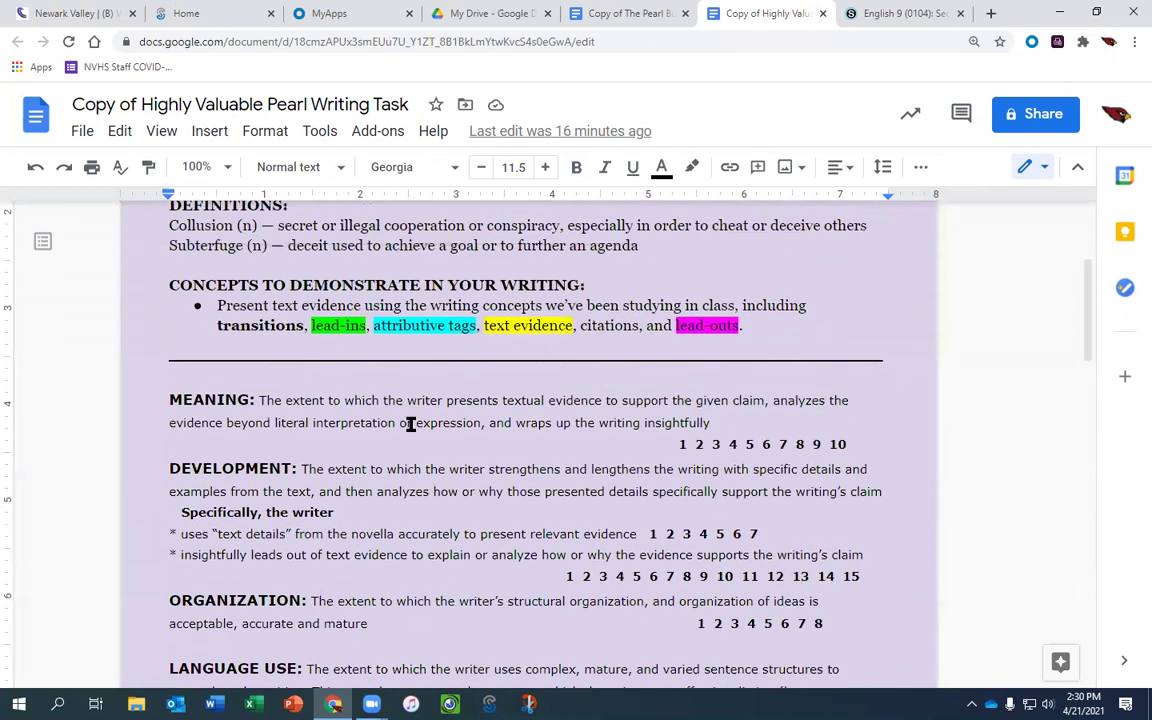
- Switch to the Pearl Buyers Active Reading document and examine its highlighted passages and margin notes through the Price Negotiation Continued 2 section
left_click(624, 14)
scroll(650, 393, "down", 8)
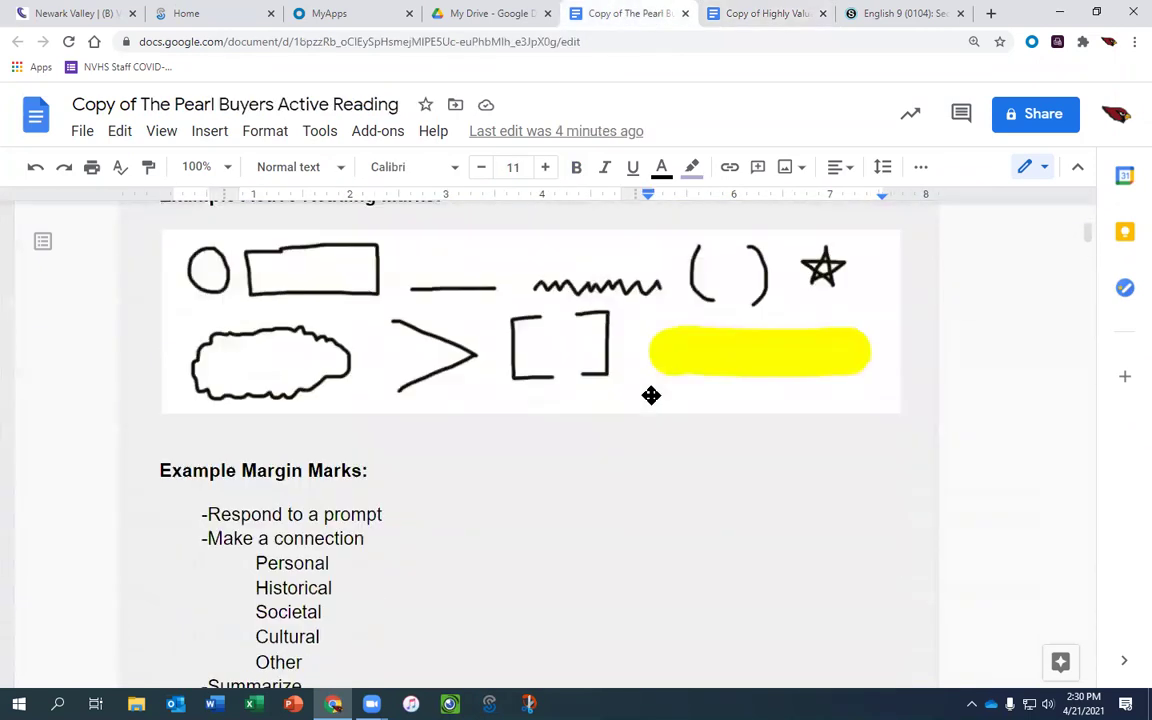
scroll(650, 395, "down", 15)
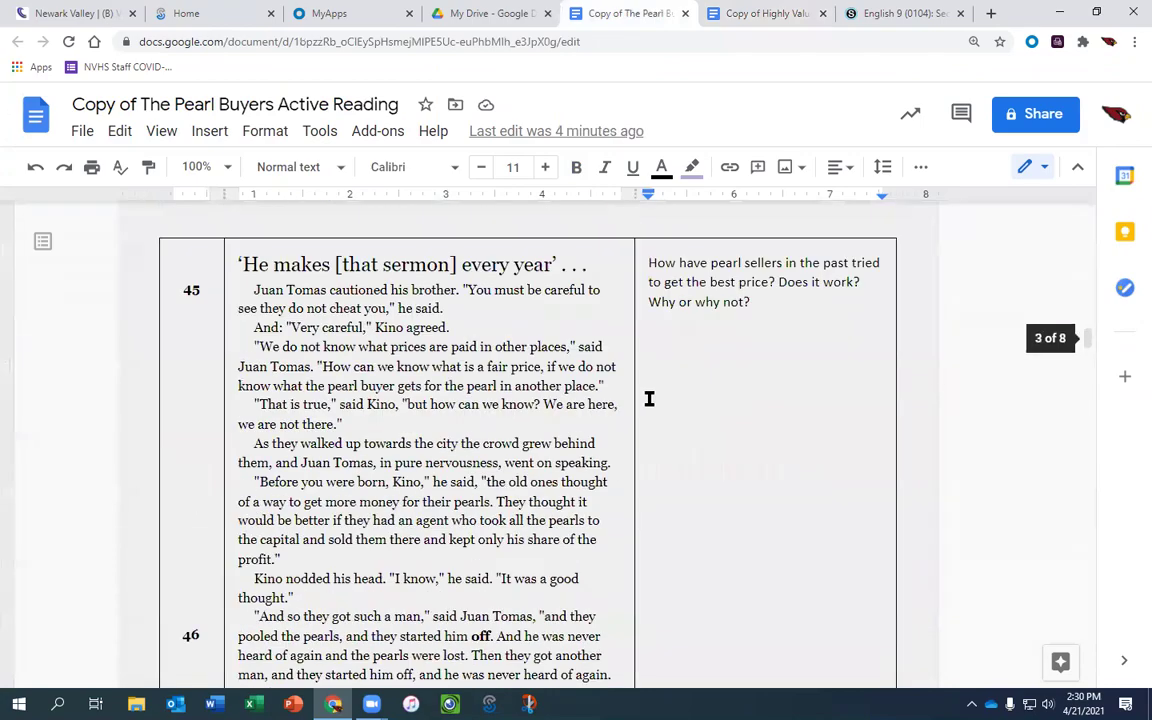
scroll(648, 400, "down", 15)
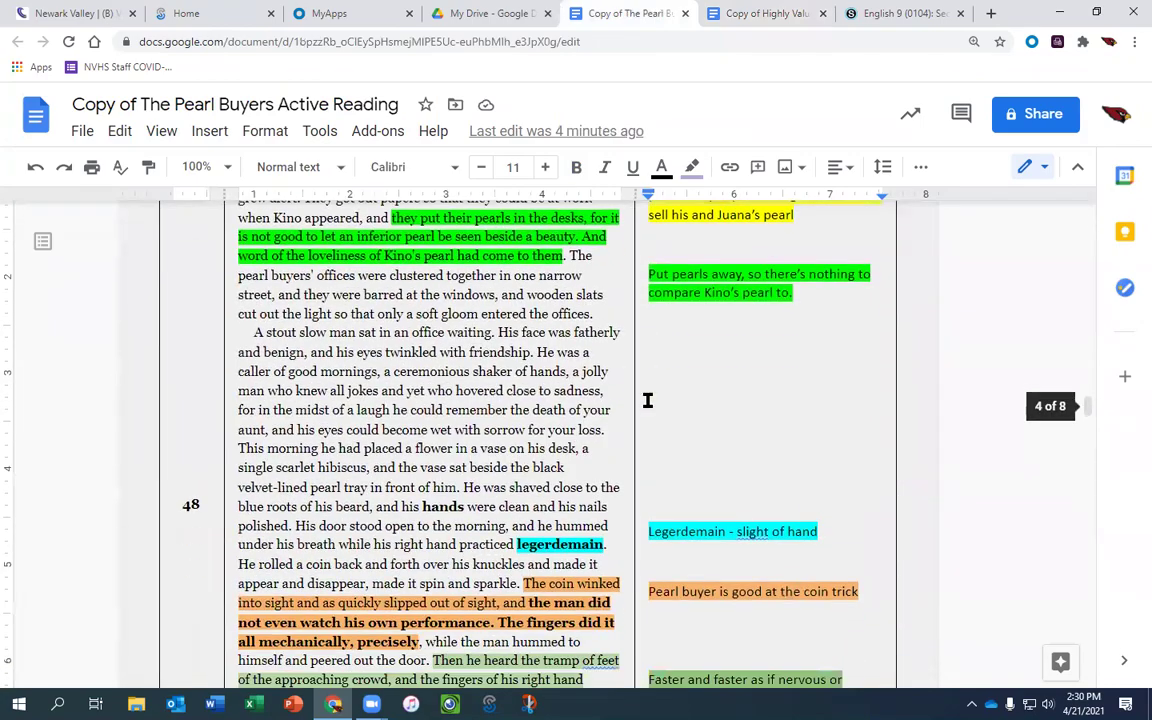
scroll(648, 400, "down", 15)
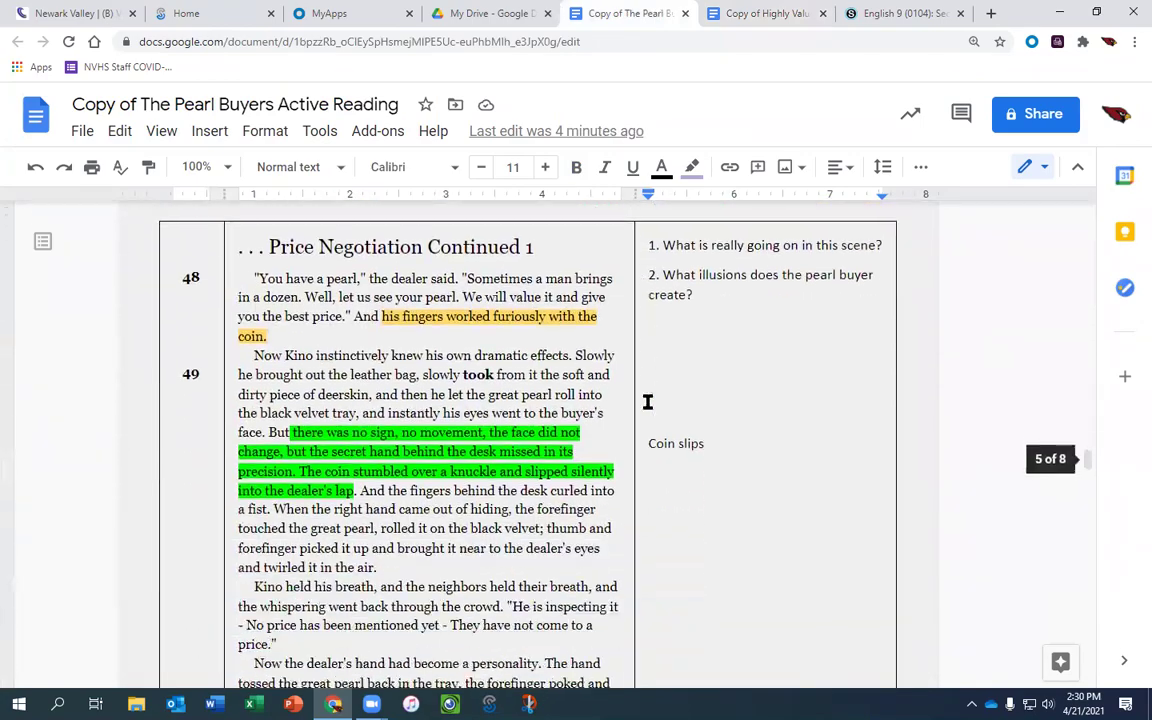
scroll(648, 403, "down", 15)
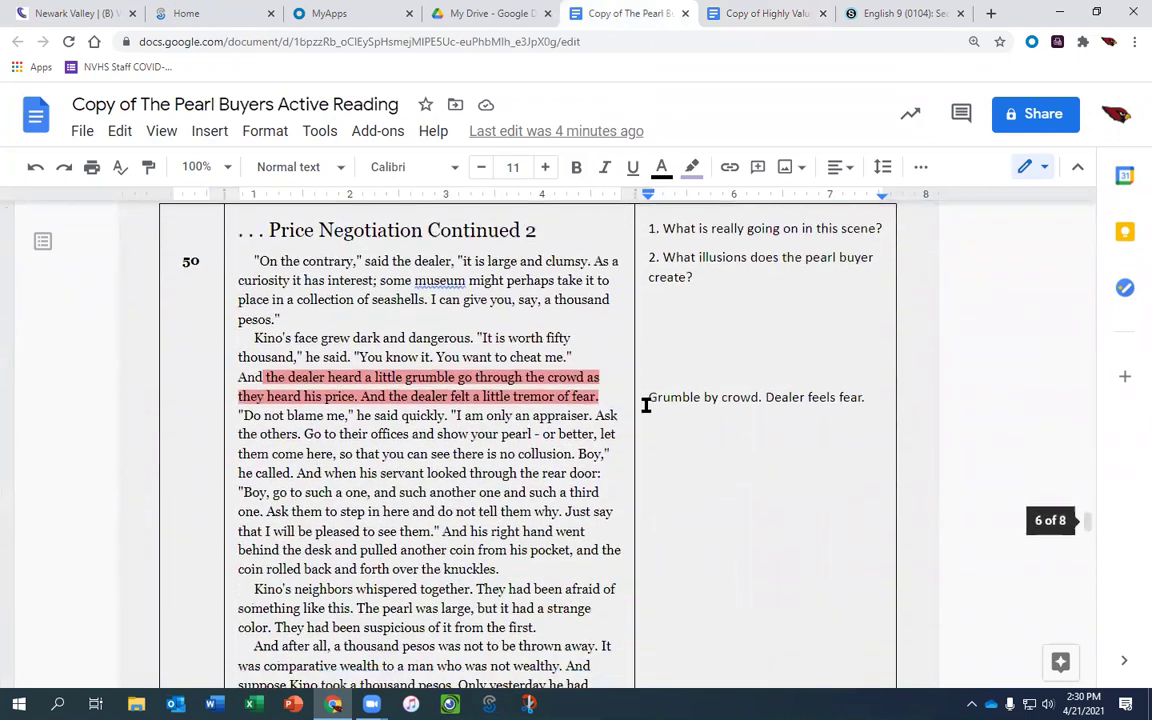
scroll(558, 432, "down", 1)
scroll(558, 432, "up", 2)
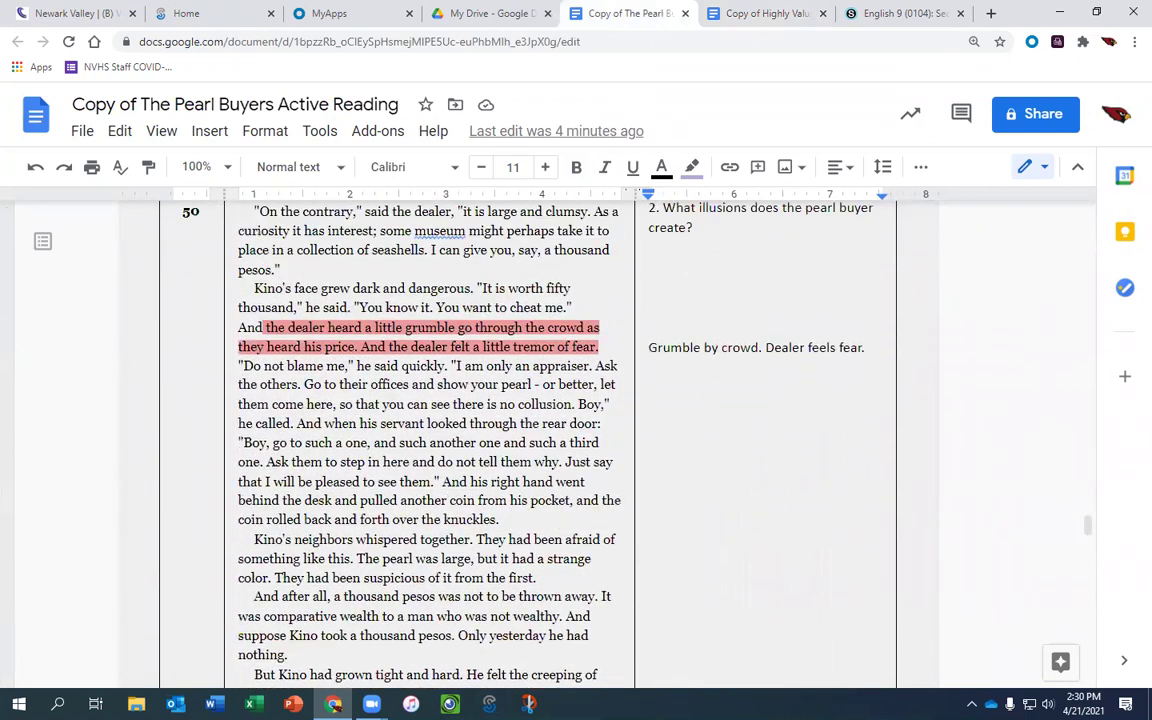
- Compare the Active Reading document with the Highly Valuable Pearl Writing Task, finishing on the writing task
left_click(735, 15)
left_click(650, 14)
left_click(720, 14)
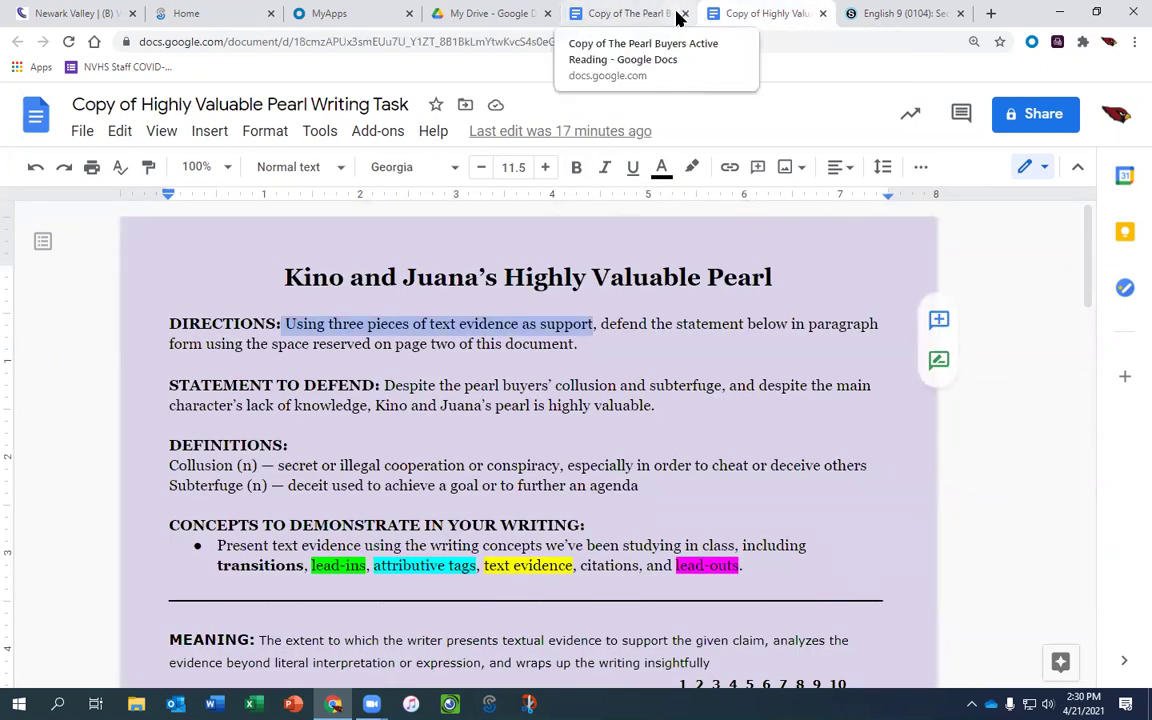
left_click(640, 14)
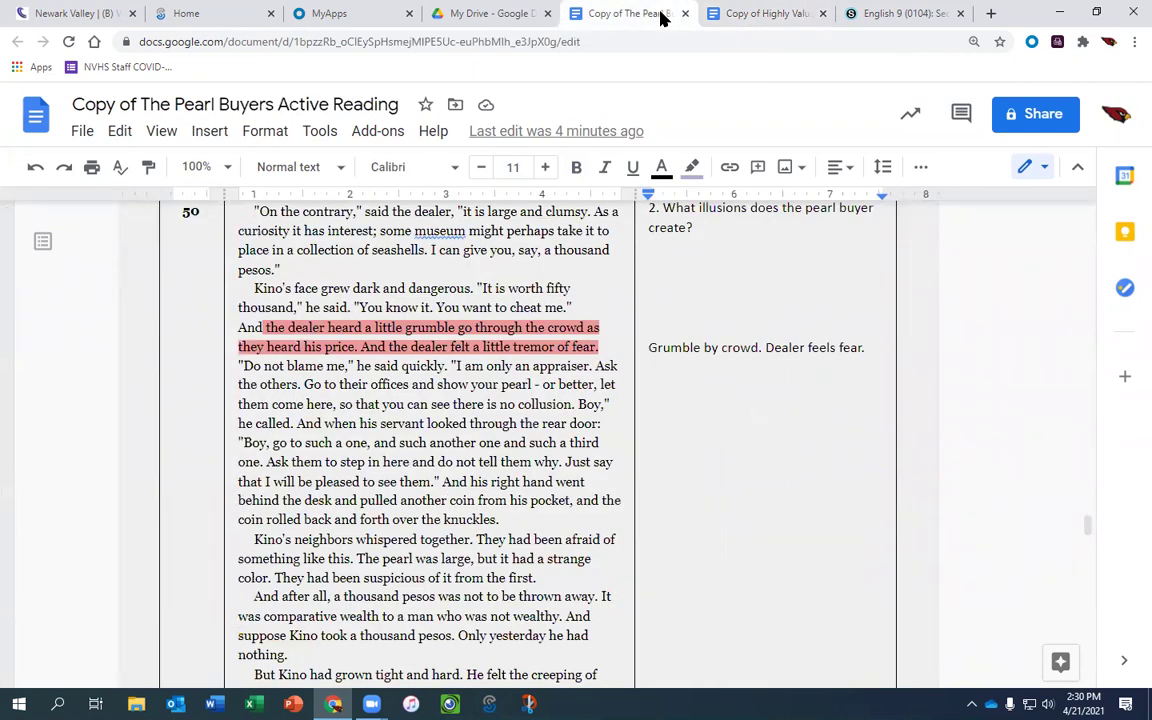
left_click(756, 14)
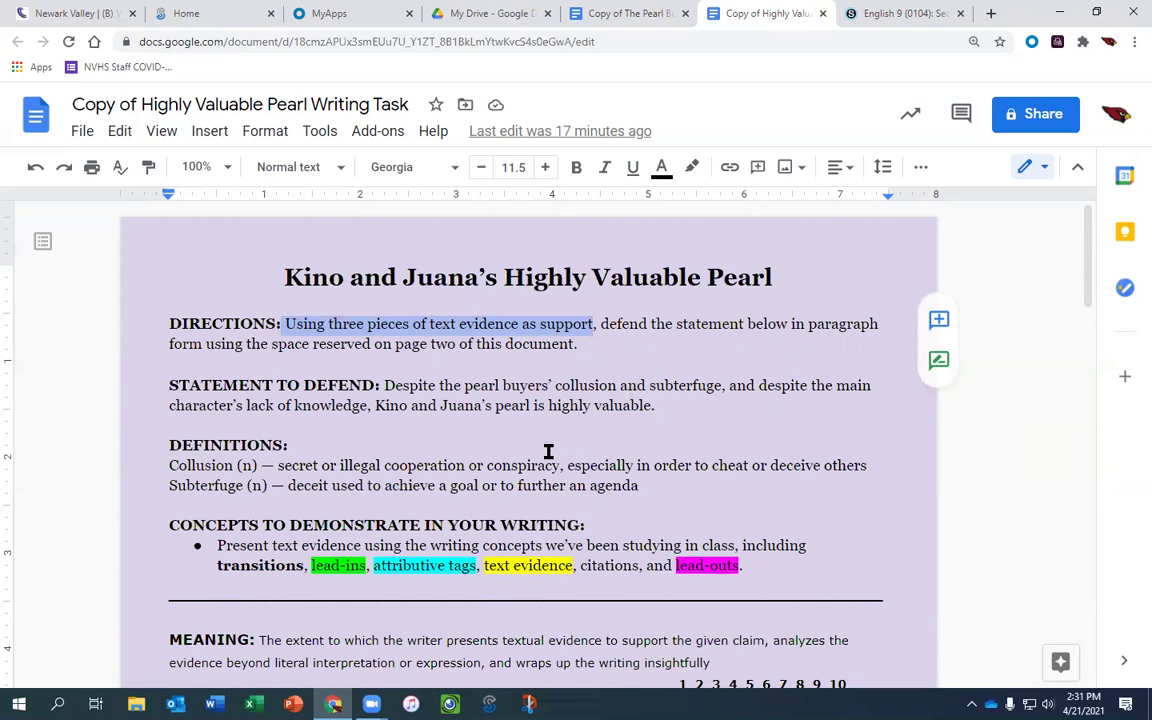
- Match the definitions of collusion and subterfuge to those words in the statement to defend, and select its opening "Despite" clauses
double_click(310, 387)
left_click(310, 387)
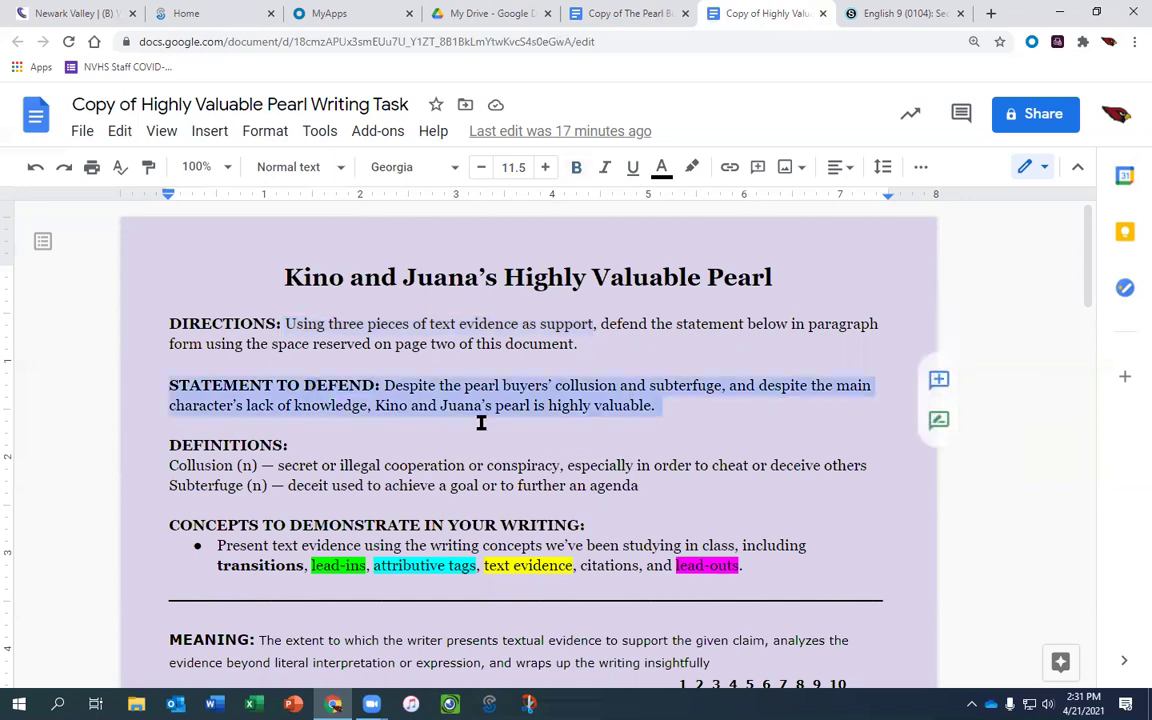
left_click(316, 386)
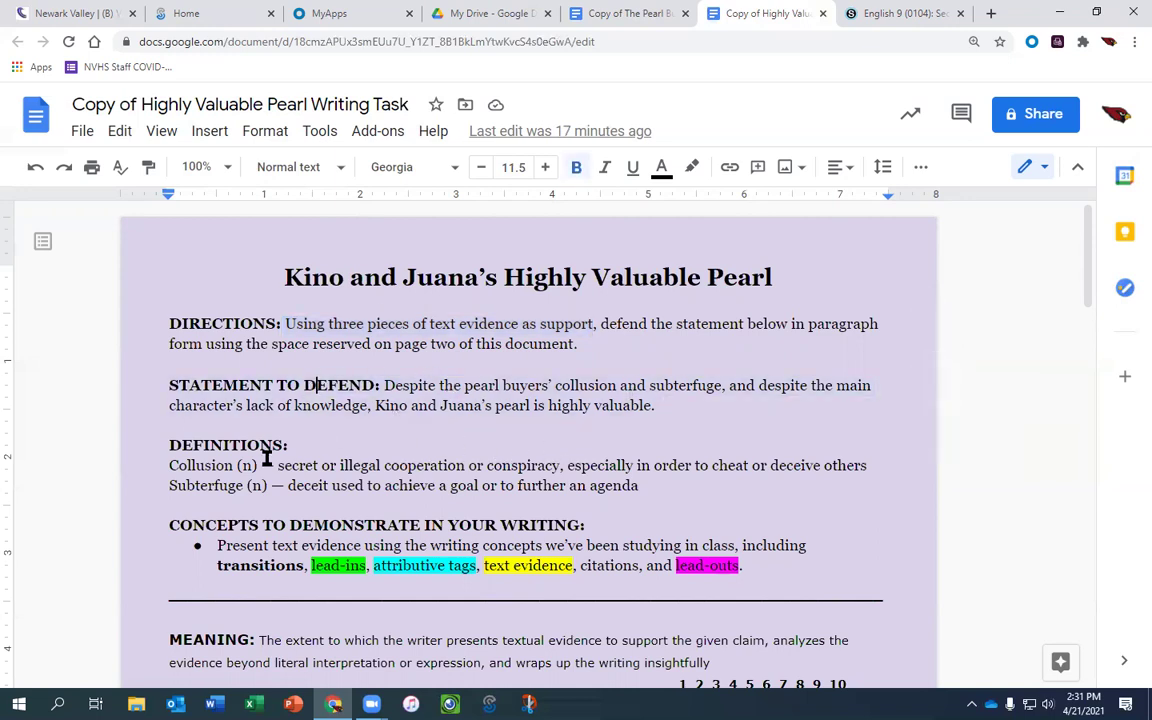
left_click(196, 466)
double_click(196, 466)
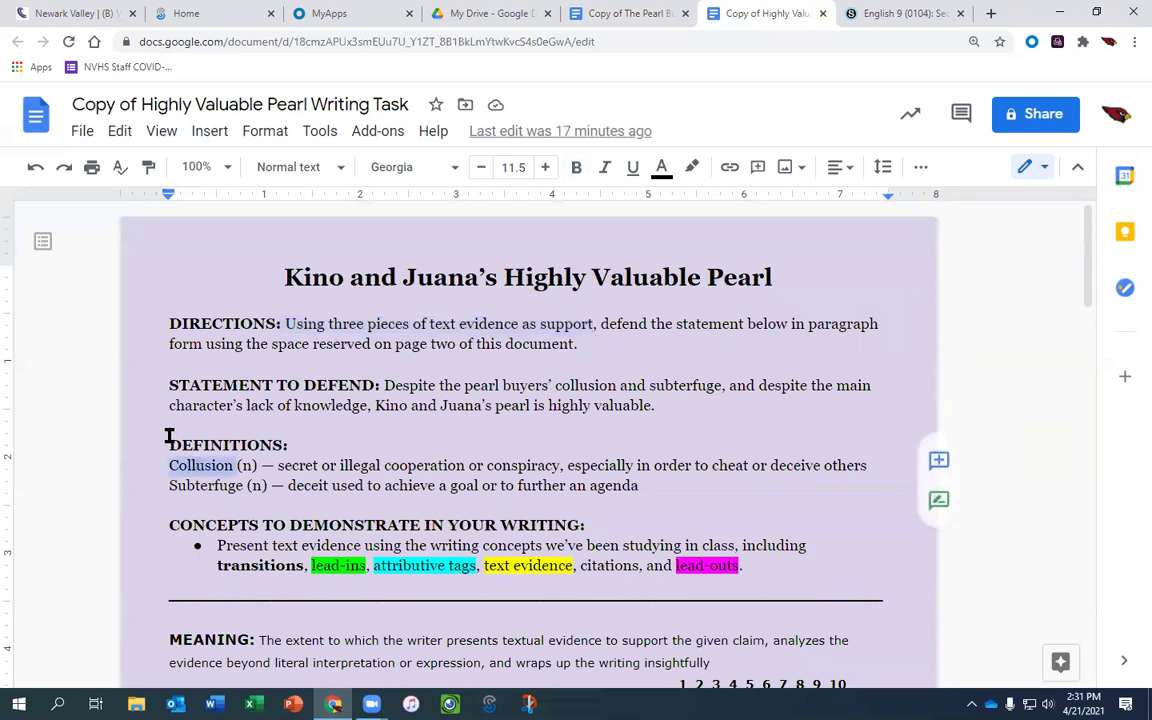
double_click(585, 388)
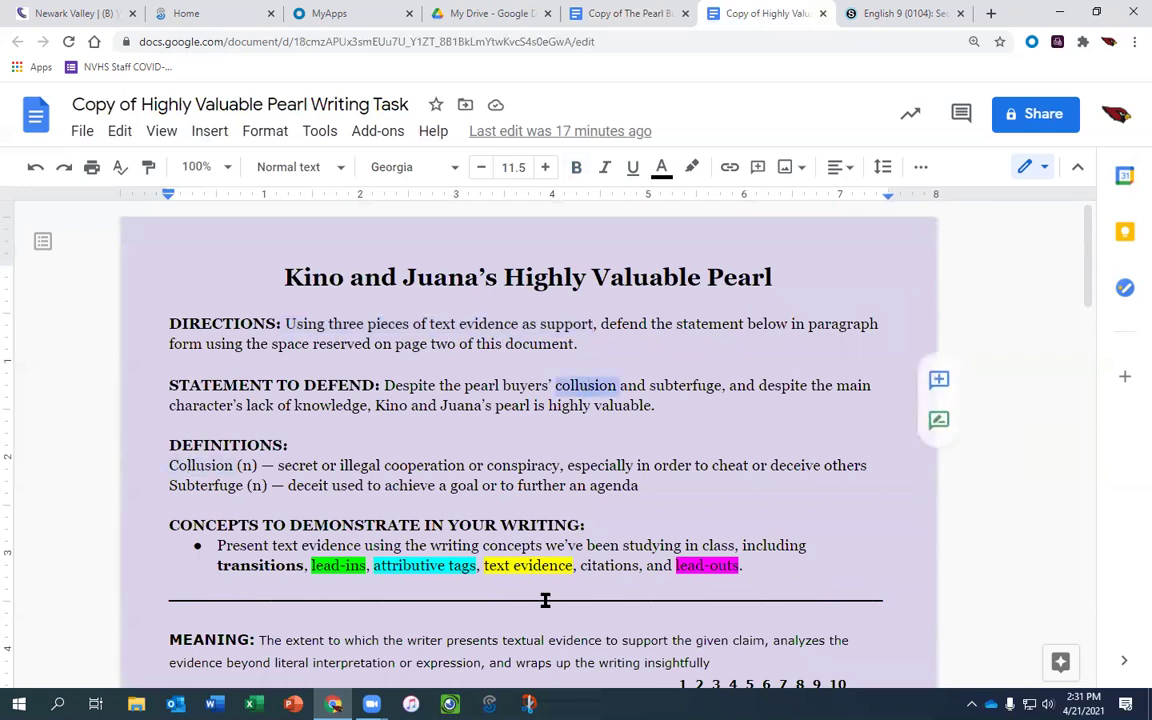
double_click(206, 486)
double_click(677, 387)
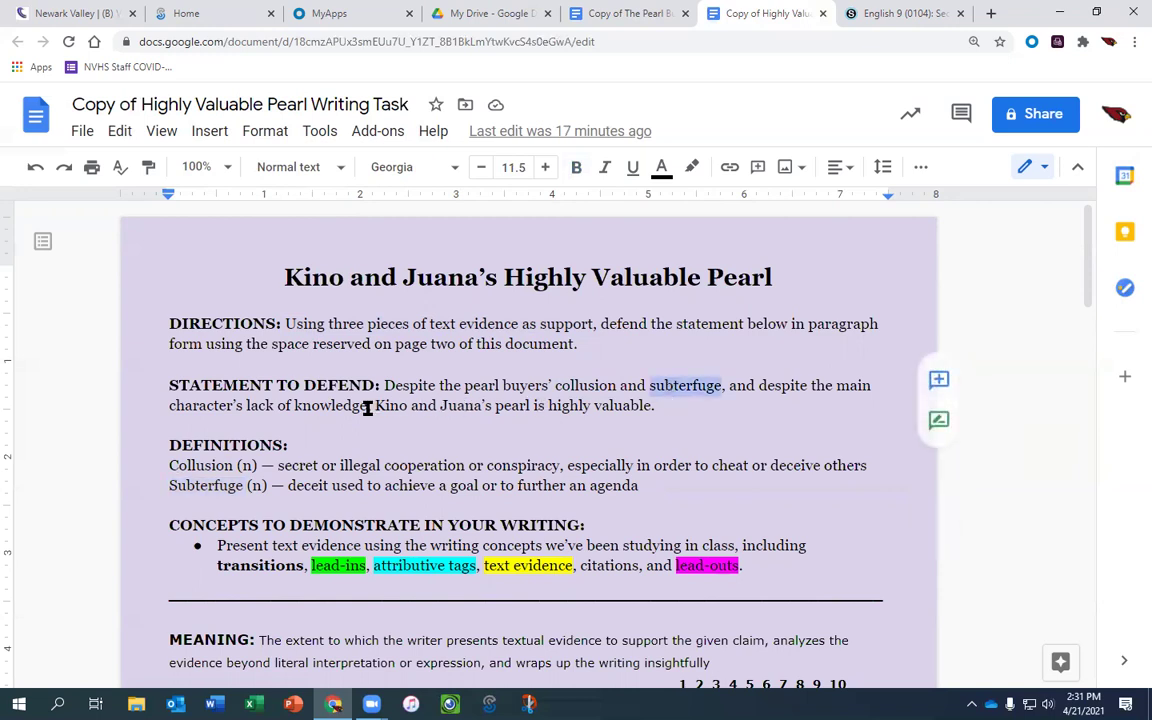
mouse_move(368, 405)
left_mouse_down()
mouse_move(342, 404)
mouse_move(368, 388)
left_mouse_up()
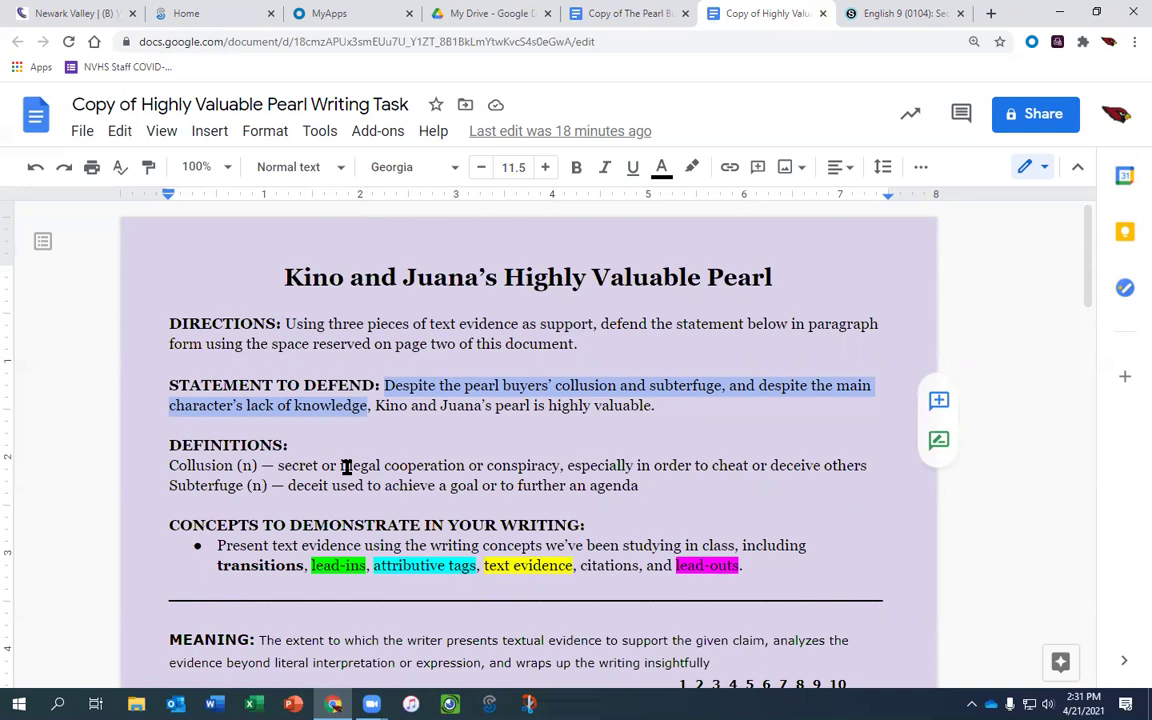
left_click(258, 485)
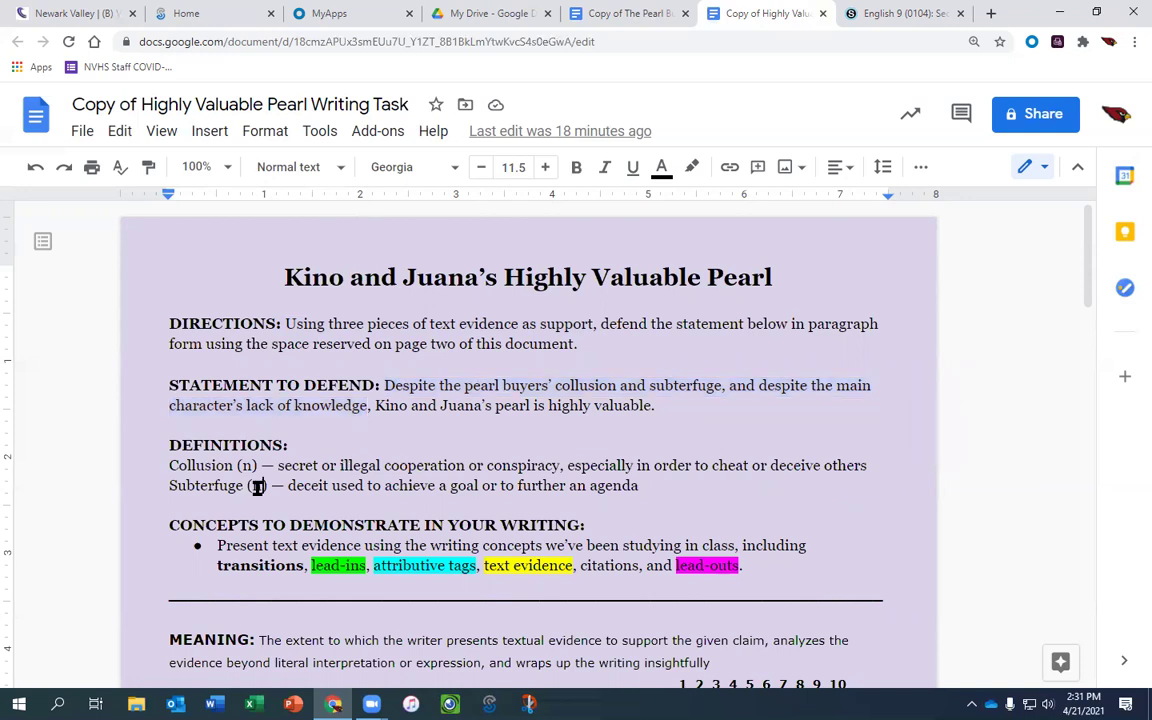
- Review the writing concepts to demonstrate, selecting text evidence, lead-ins, attributive tags, citations and lead-outs in turn
scroll(234, 470, "down", 1)
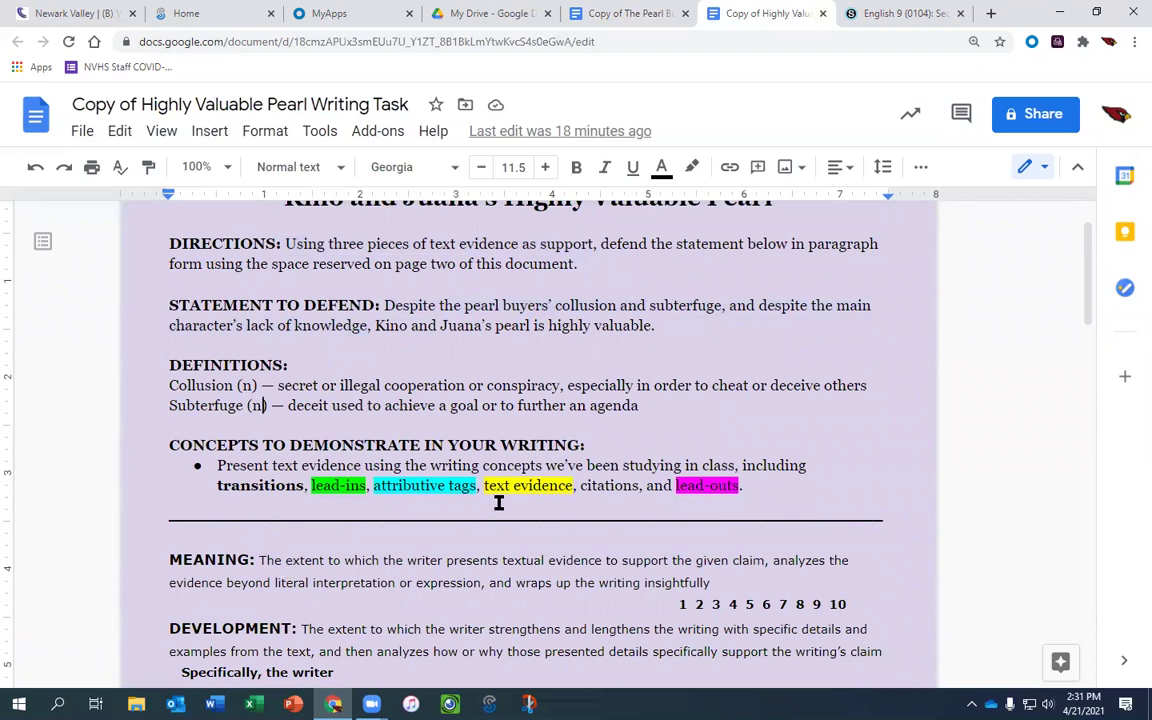
left_click_drag(570, 485, 483, 487)
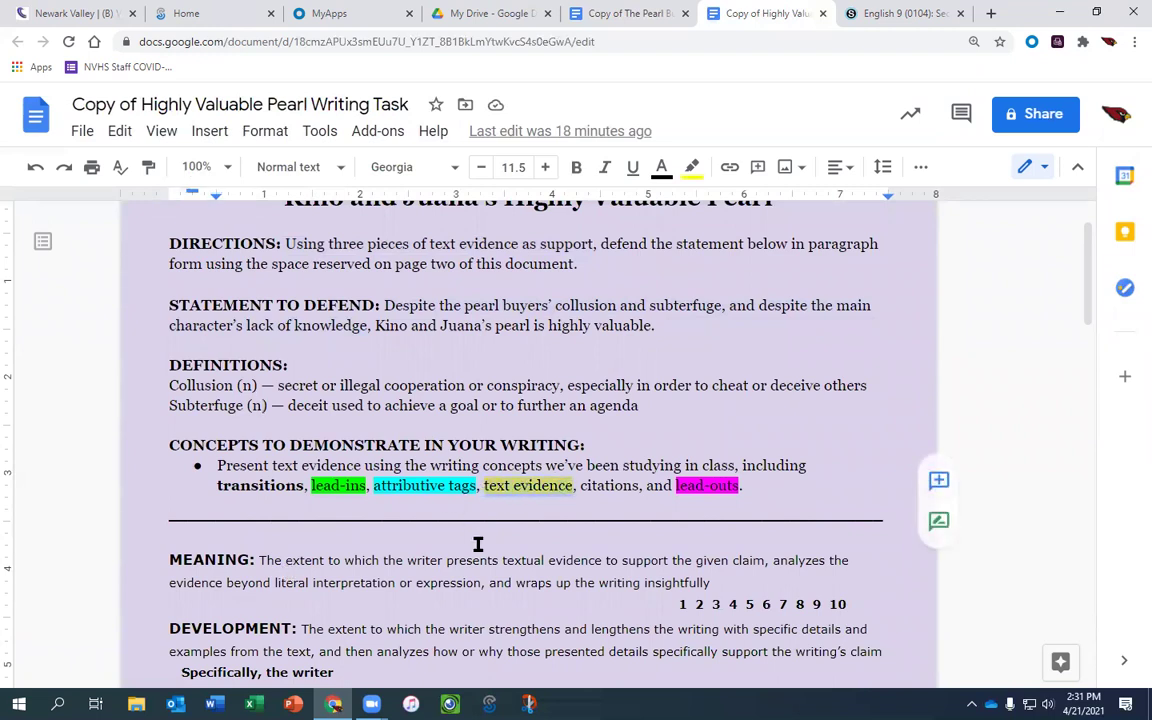
left_click(360, 486)
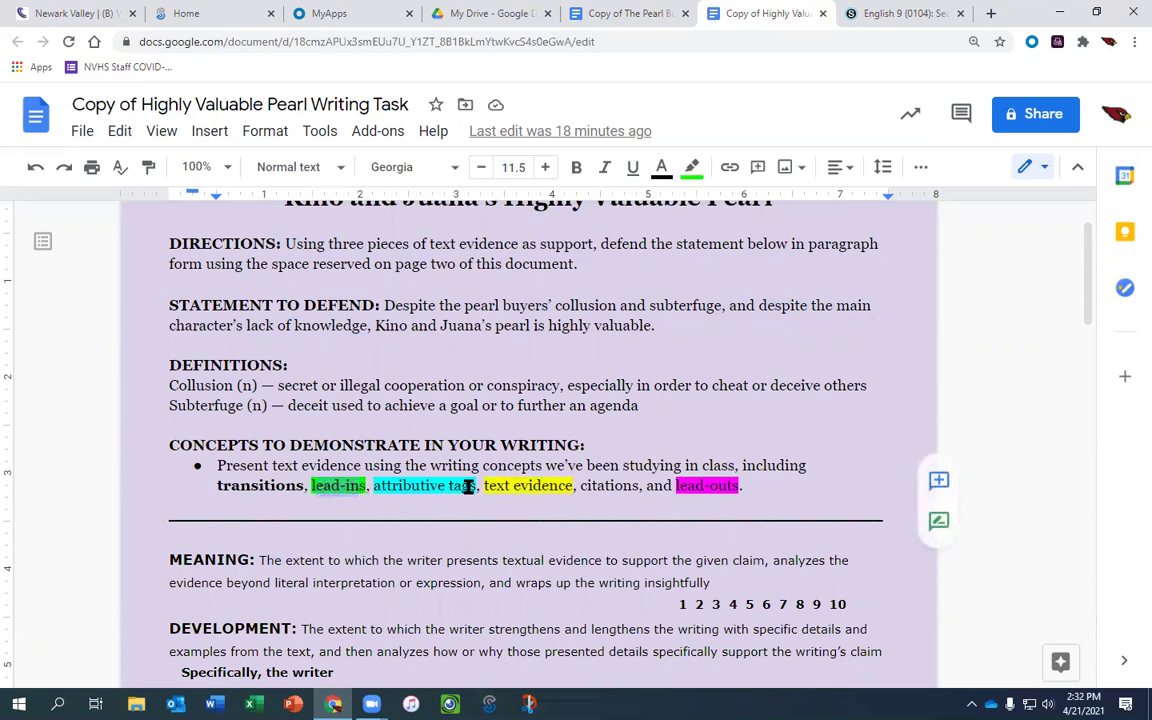
left_click_drag(476, 487, 374, 490)
double_click(607, 486)
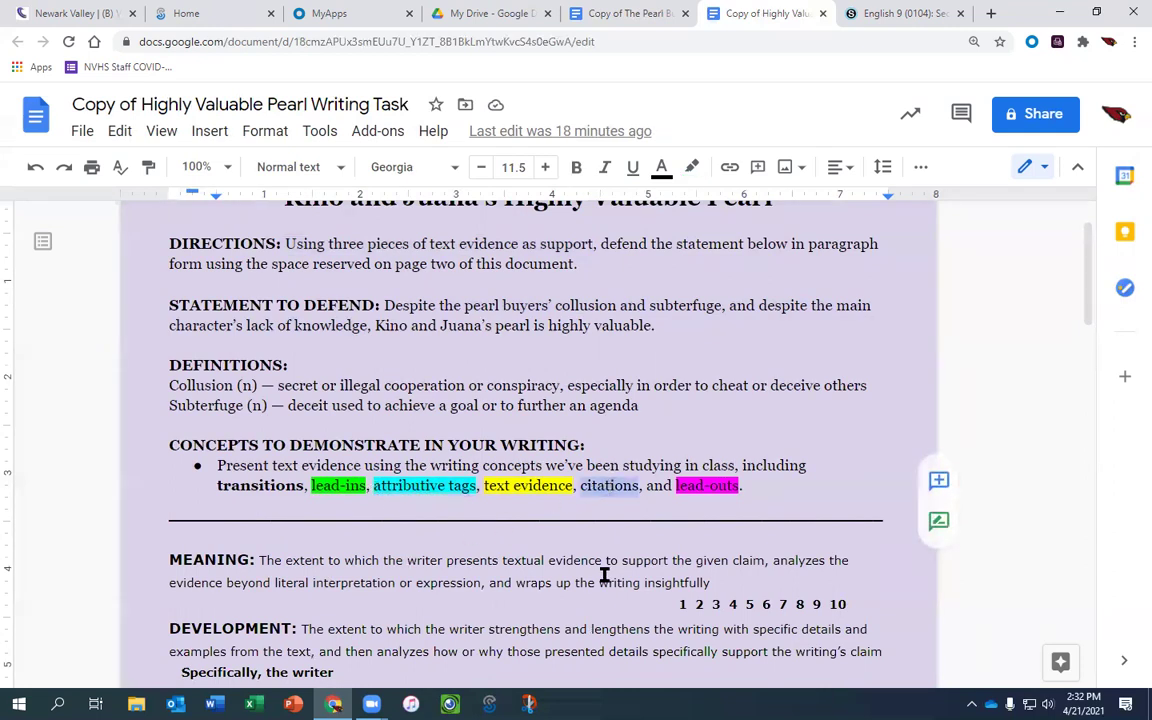
left_click_drag(675, 487, 740, 485)
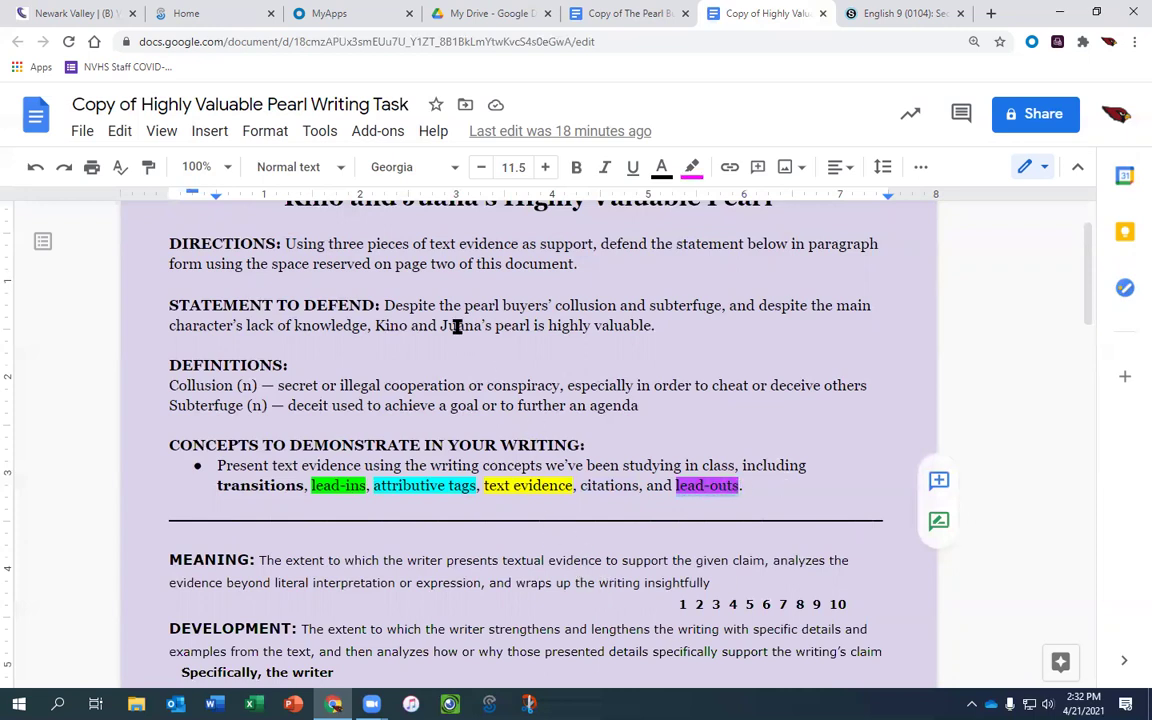
- Select the claim "Kino and Juana's pearl is highly valuable" in the statement to defend, and look over the scoring rubric
left_click_drag(384, 305, 374, 329)
left_click(660, 328)
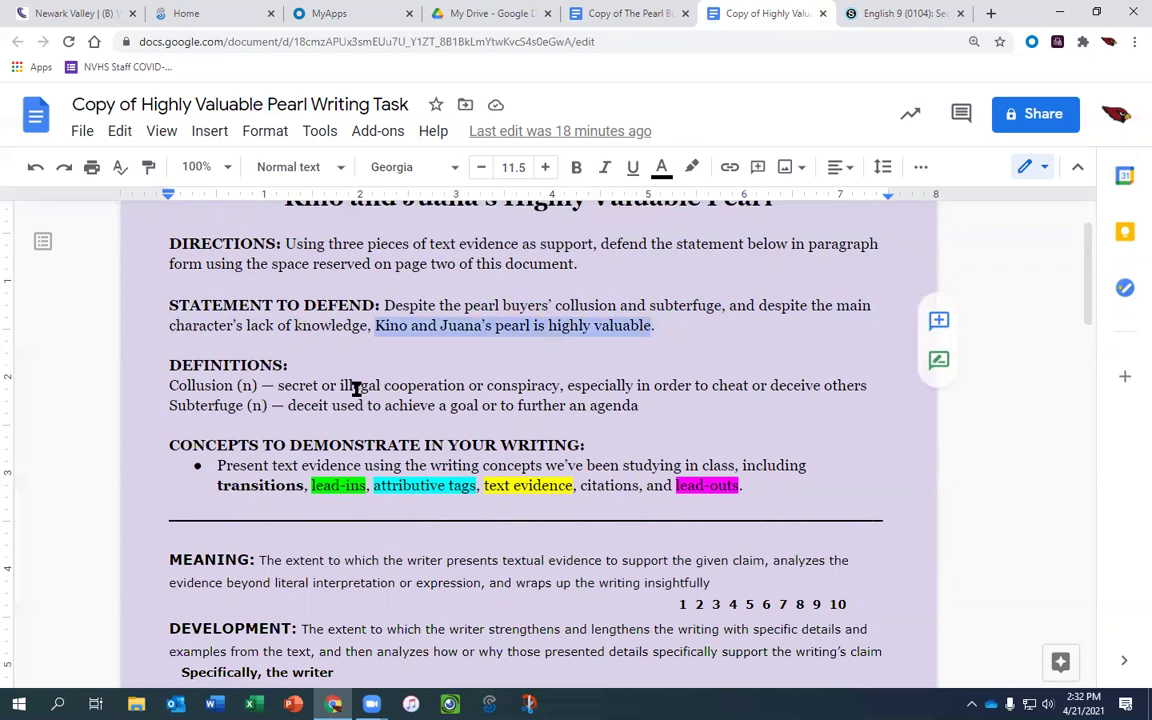
scroll(379, 532, "down", 5)
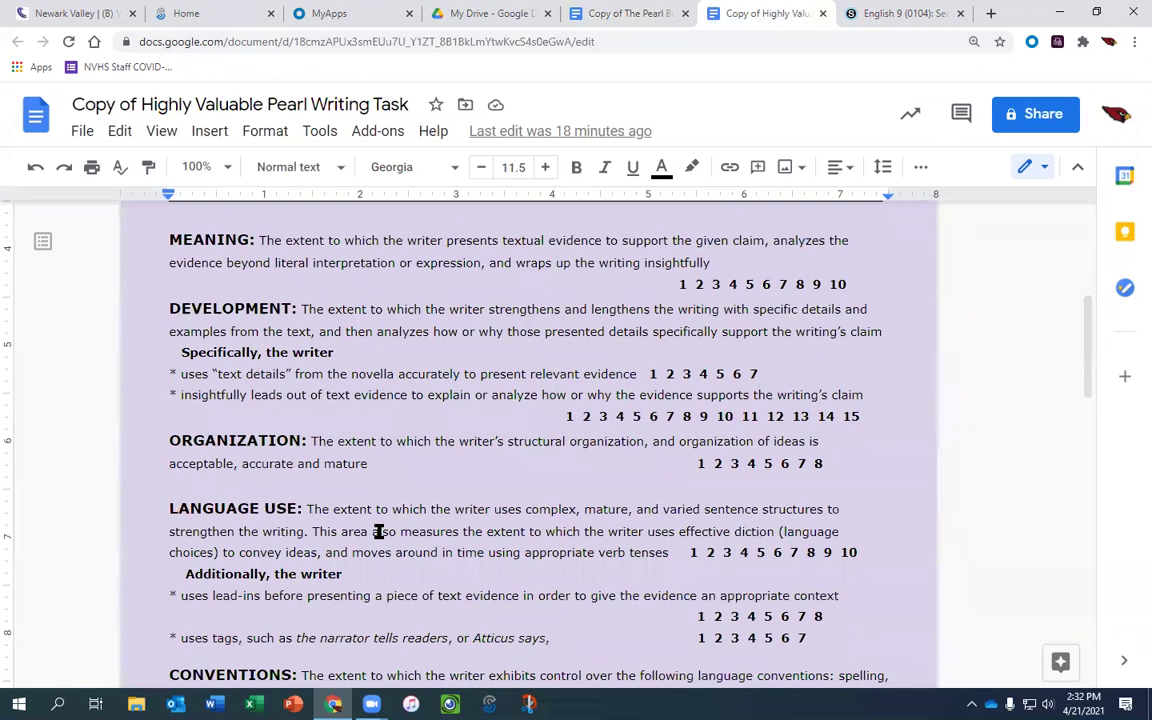
scroll(378, 531, "down", 2)
scroll(378, 531, "up", 5)
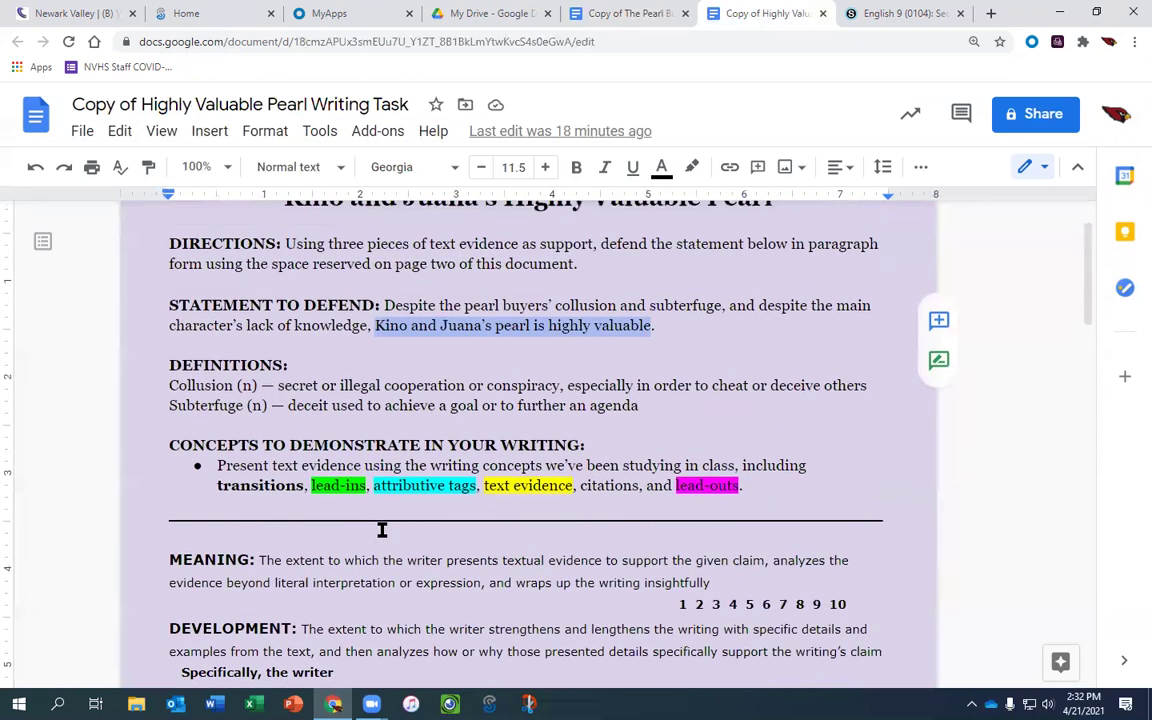
- Copy the full statement to defend and paste it over the "Start of your writing . . ." placeholder on page two
scroll(381, 530, "up", 2)
left_click(323, 410)
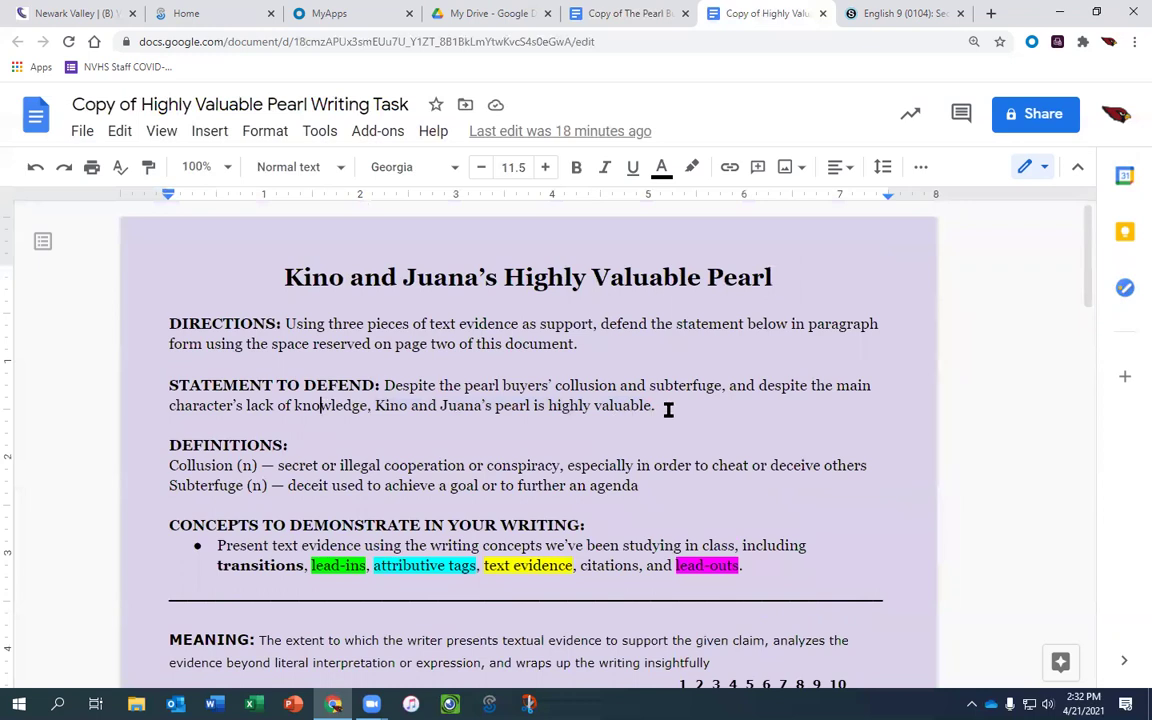
left_click_drag(657, 407, 386, 388)
key("ctrl+c")
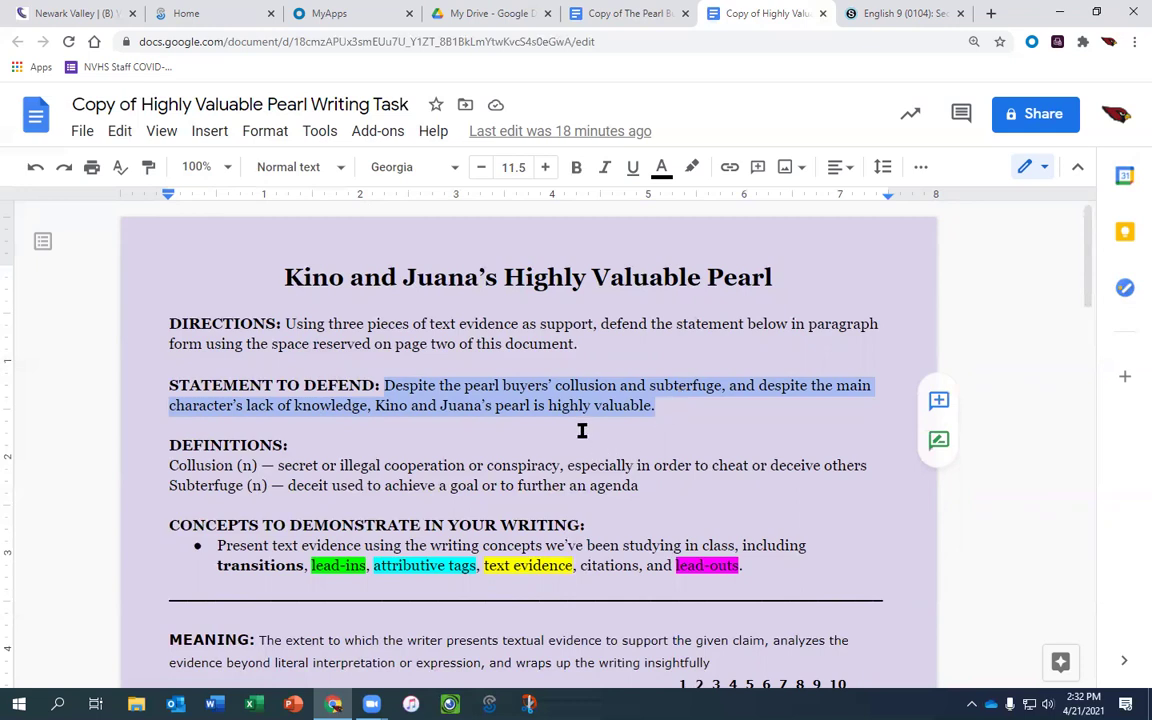
scroll(582, 430, "down", 11)
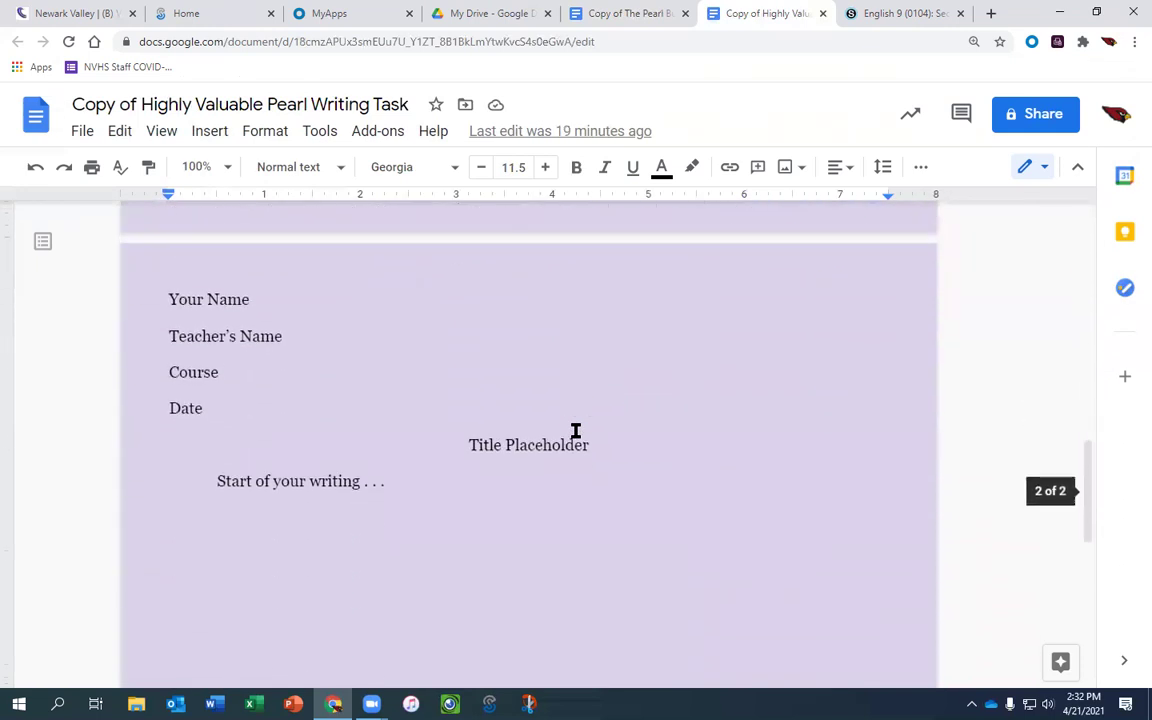
left_click_drag(399, 479, 220, 481)
key("ctrl+v")
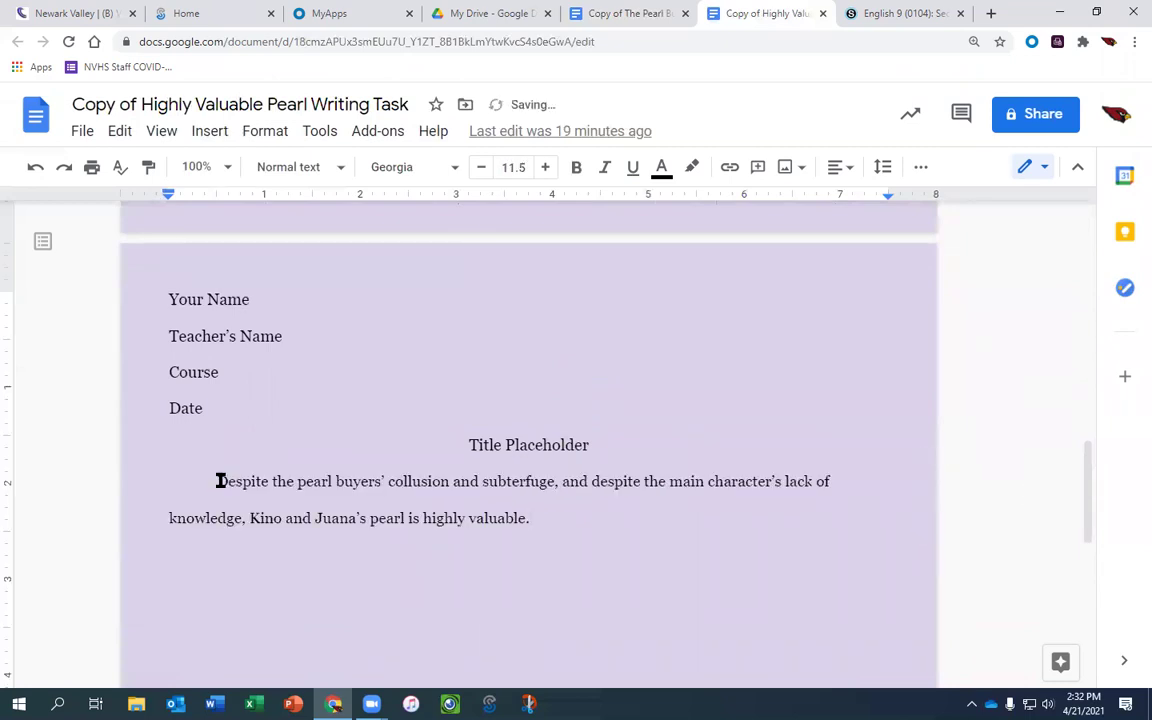
- Replace the opening "D" of the pasted sentence with "In John Steinbeck's The Pearl, d" so it reads as a topic sentence
left_click(226, 480)
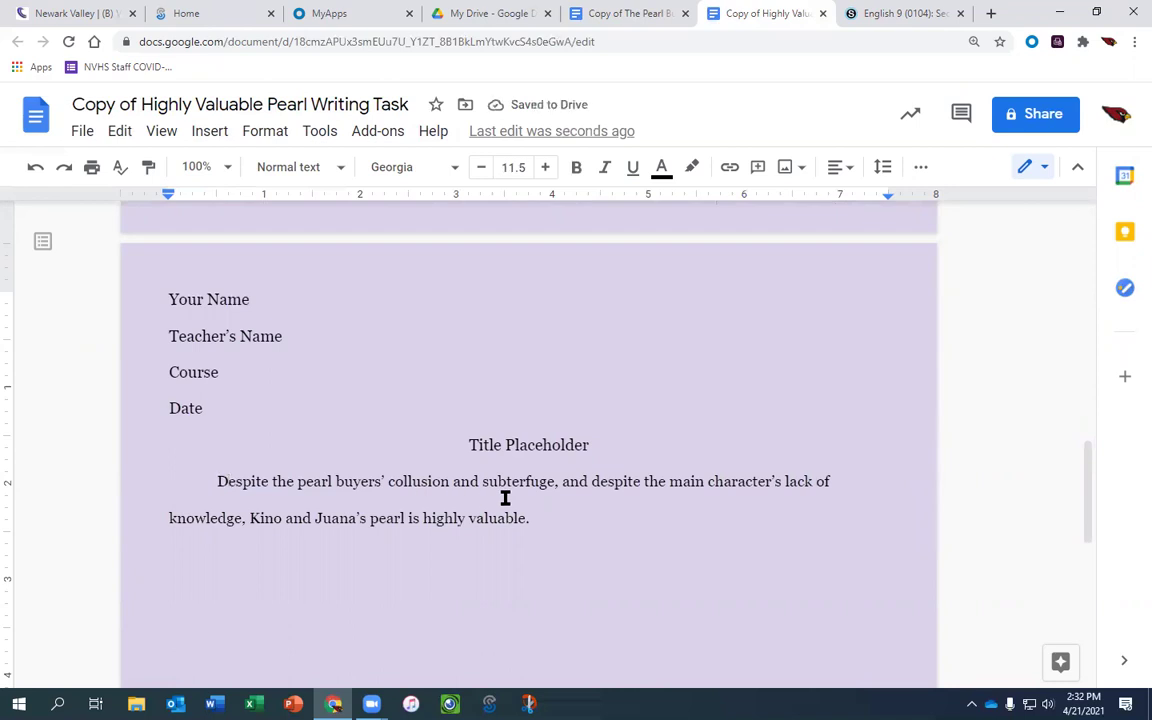
key("BackSpace")
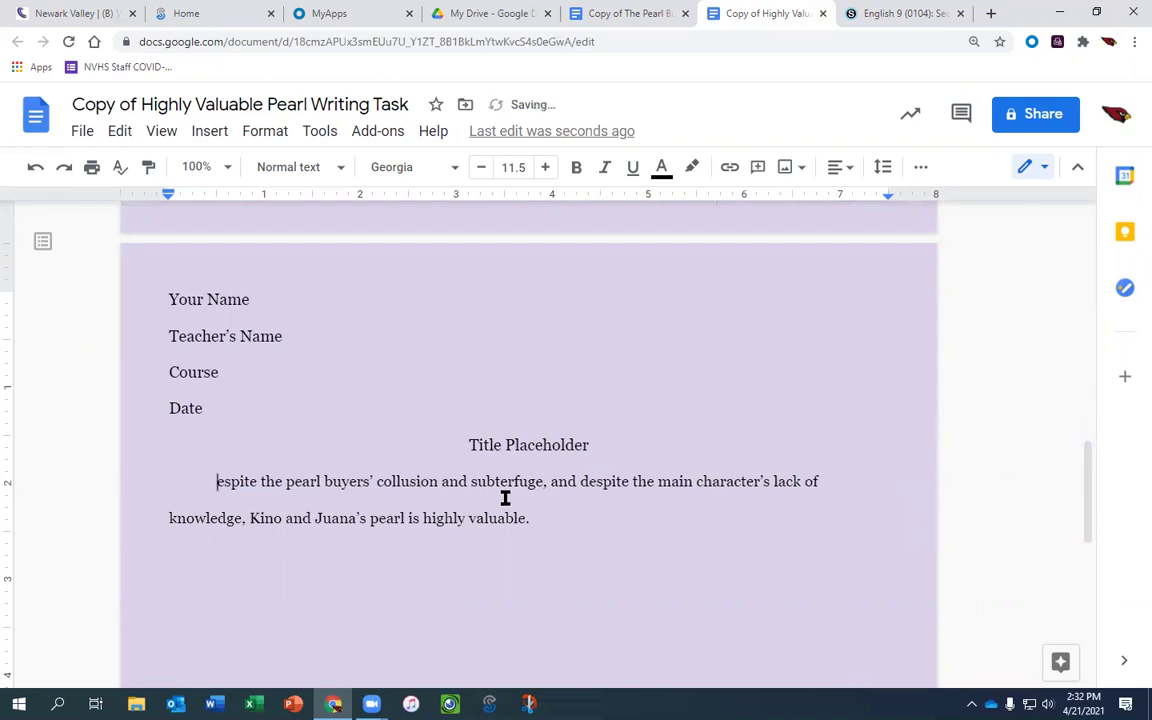
type("In")
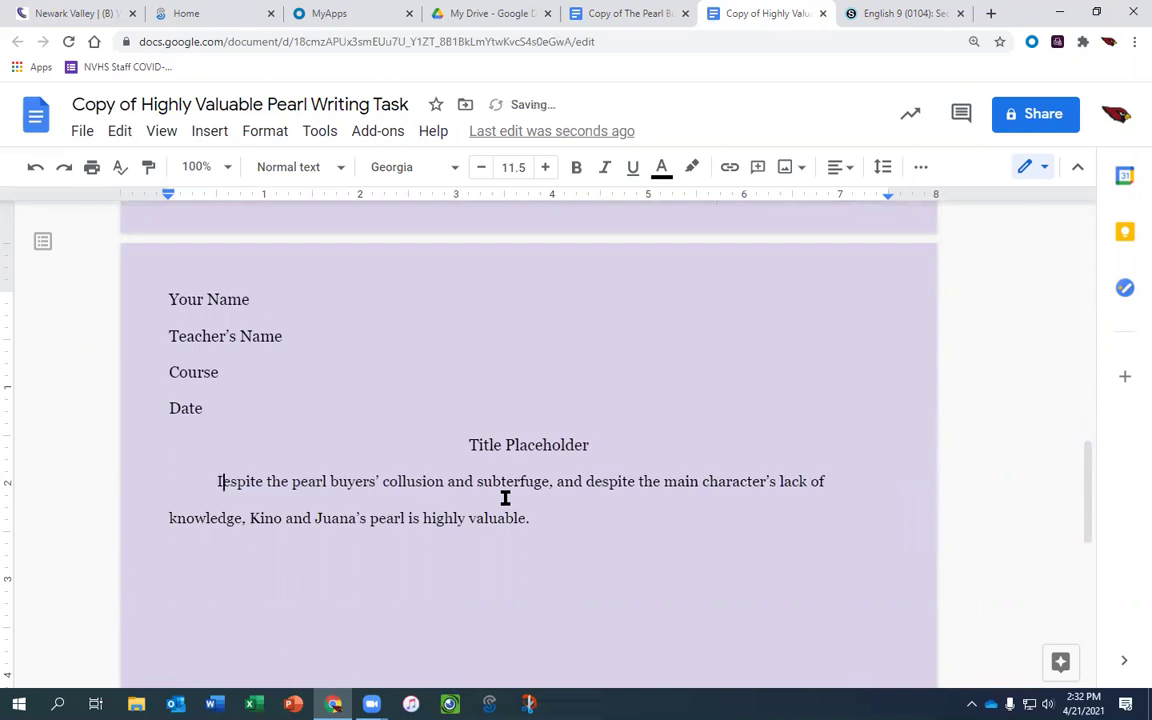
key("BackSpace")
type("n John S")
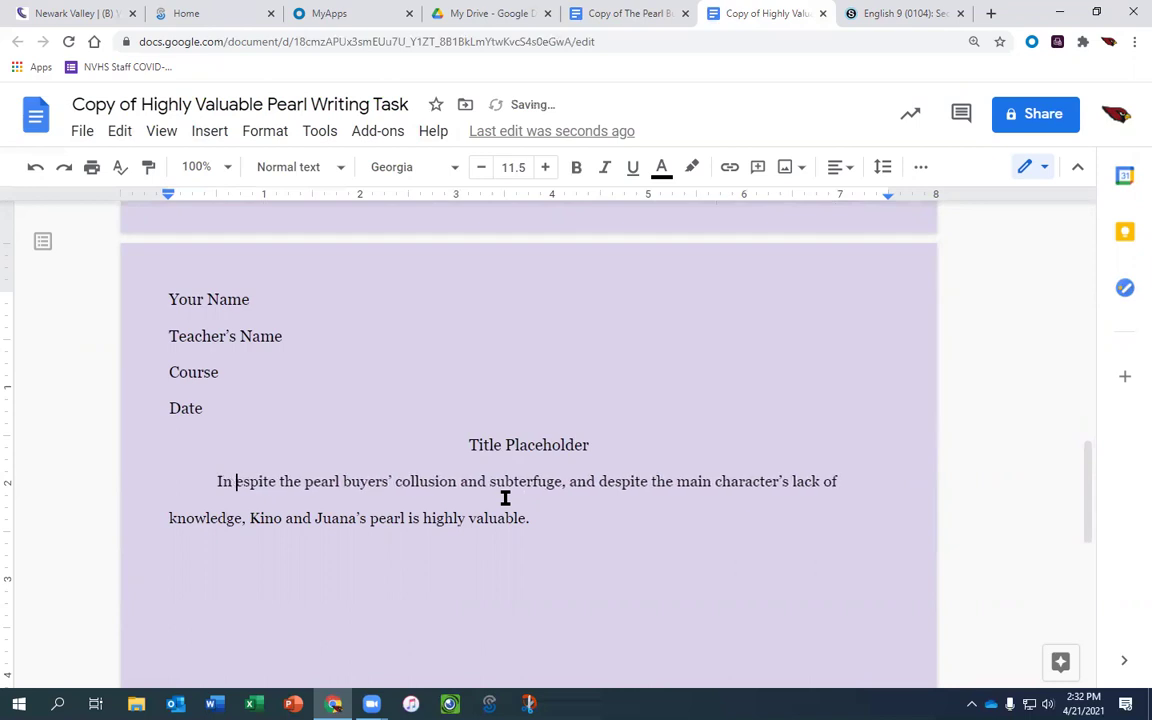
type("t")
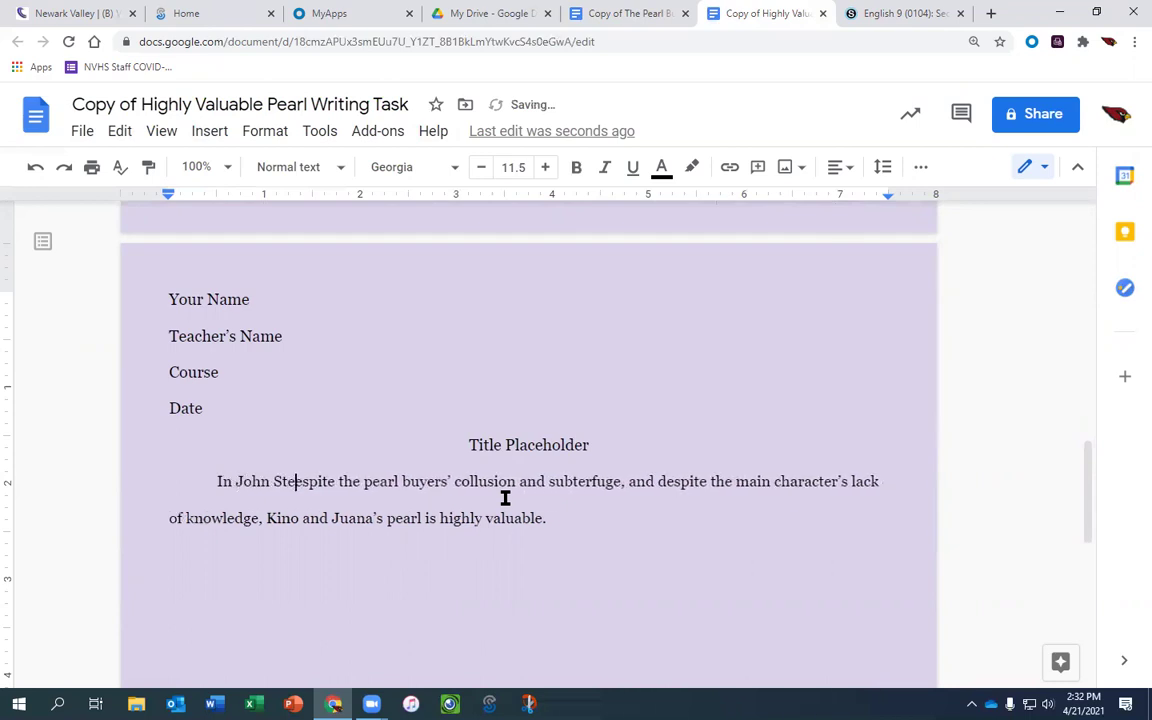
type("einbeck")
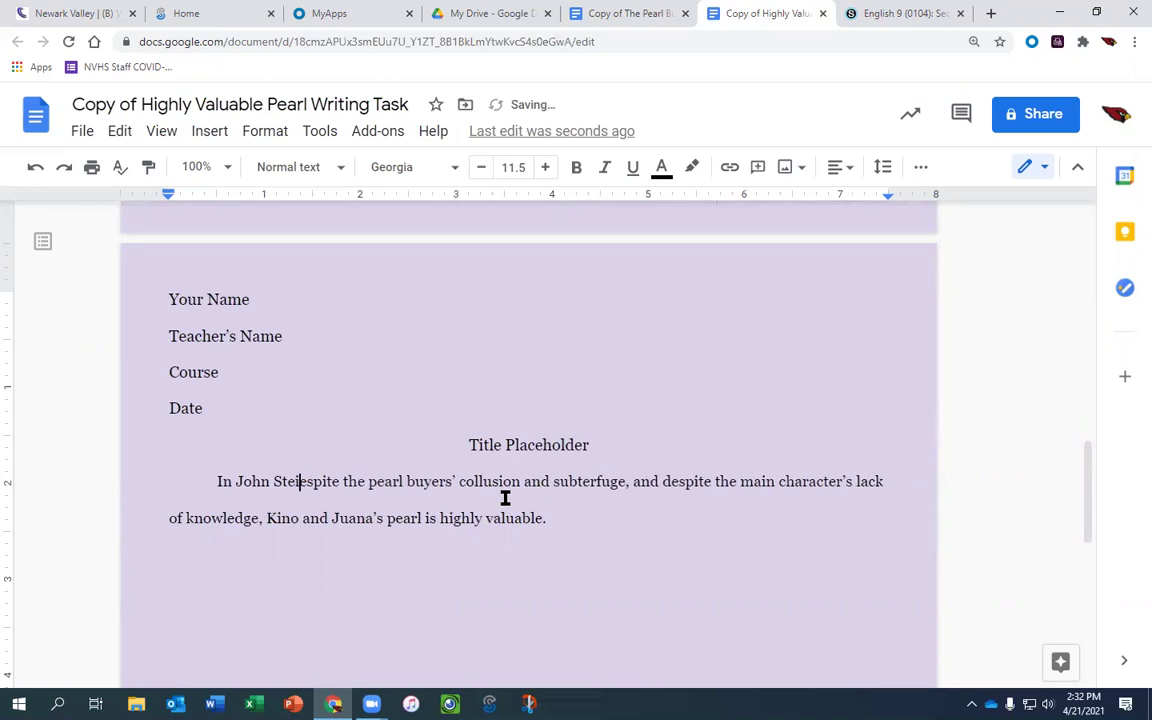
type("'s The Pearl")
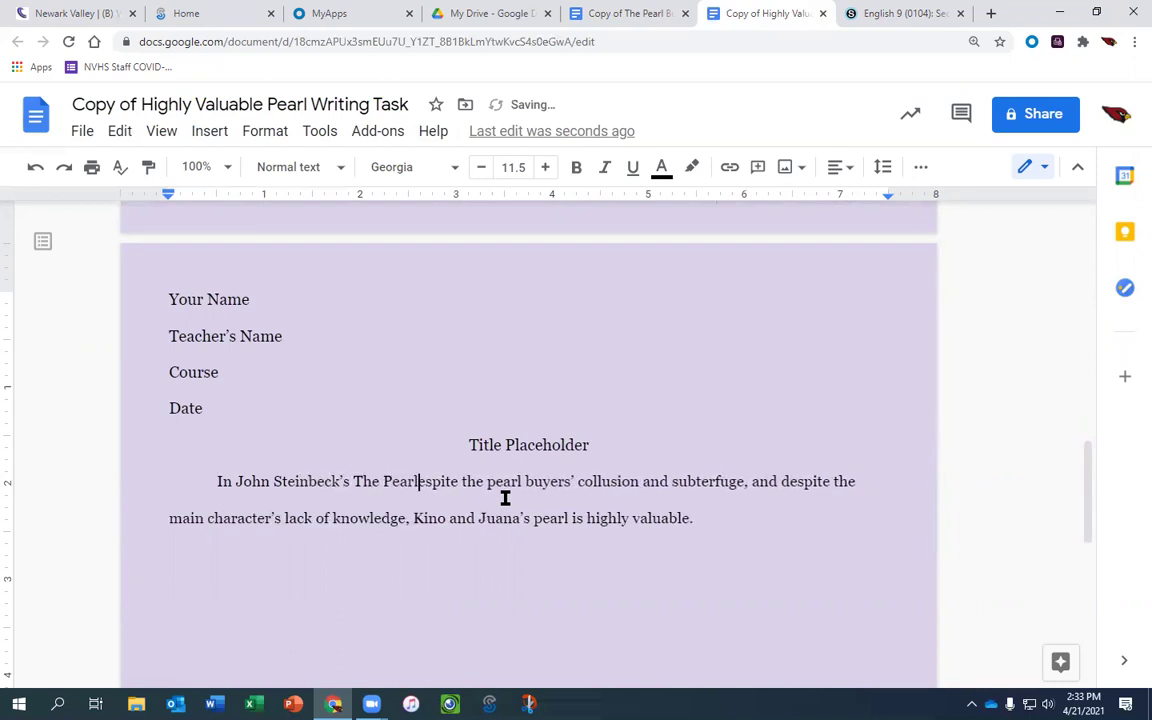
type(", d")
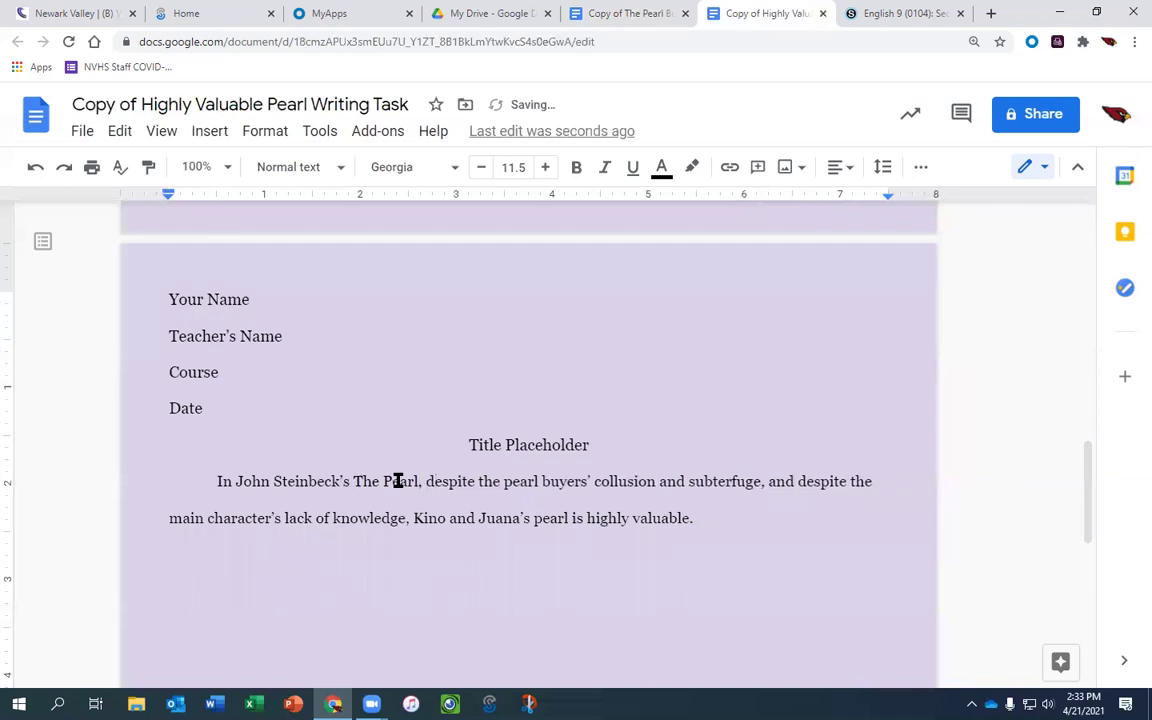
- Underline the book title The Pearl in the topic sentence, and select the heading lines and title placeholder above to point them out
left_click_drag(415, 484, 353, 483)
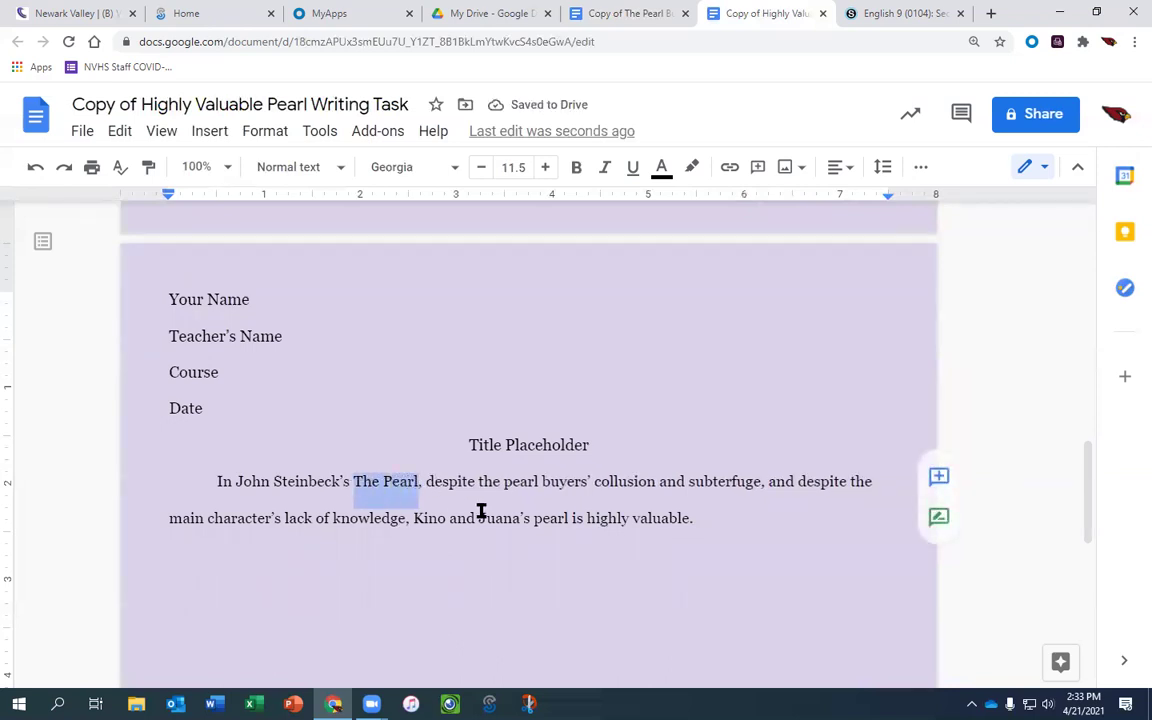
key("ctrl+u")
left_click(583, 486)
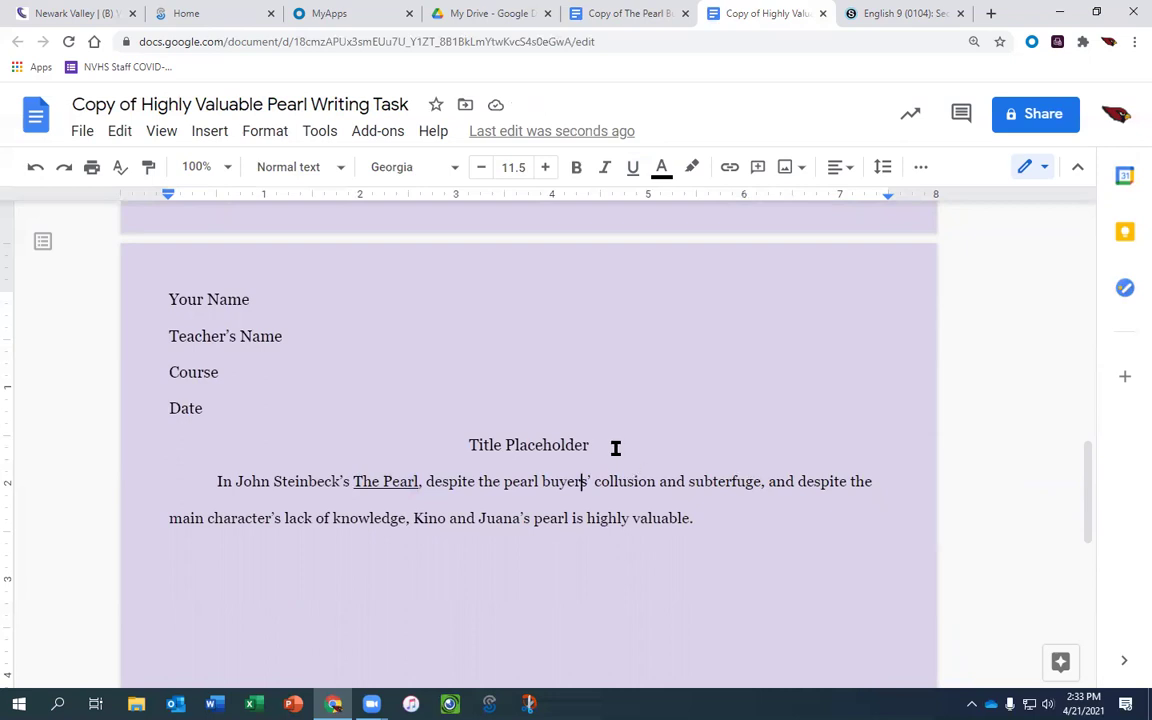
left_click_drag(614, 447, 136, 306)
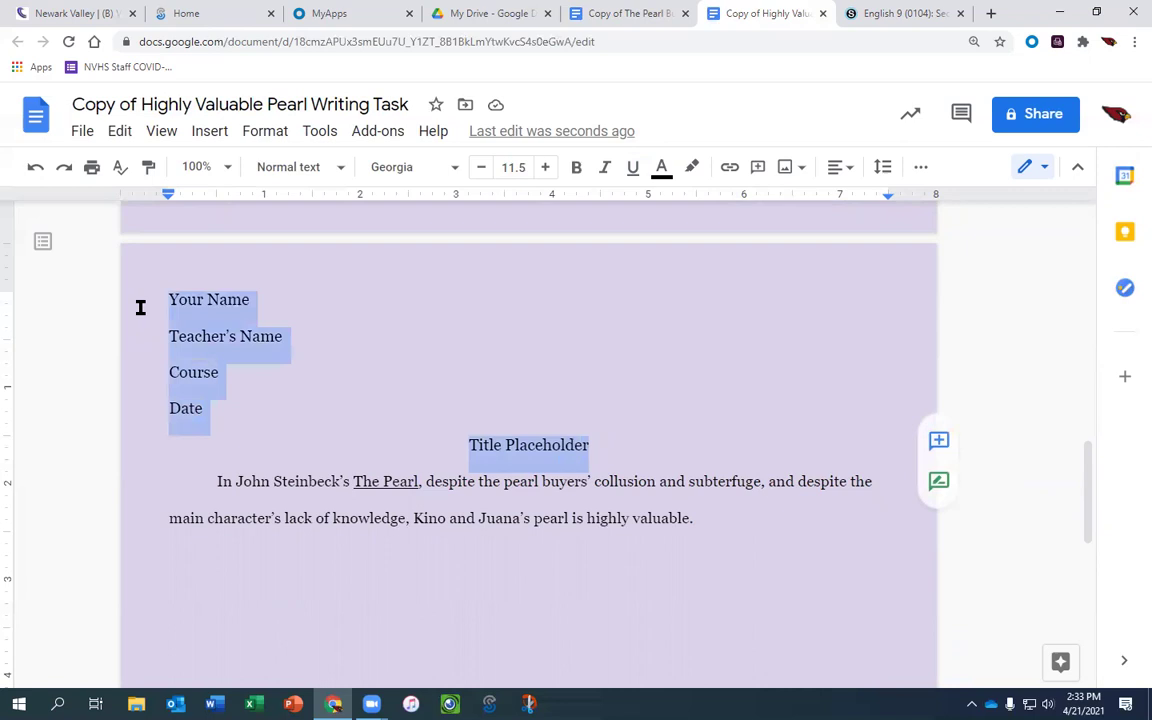
left_click(521, 552)
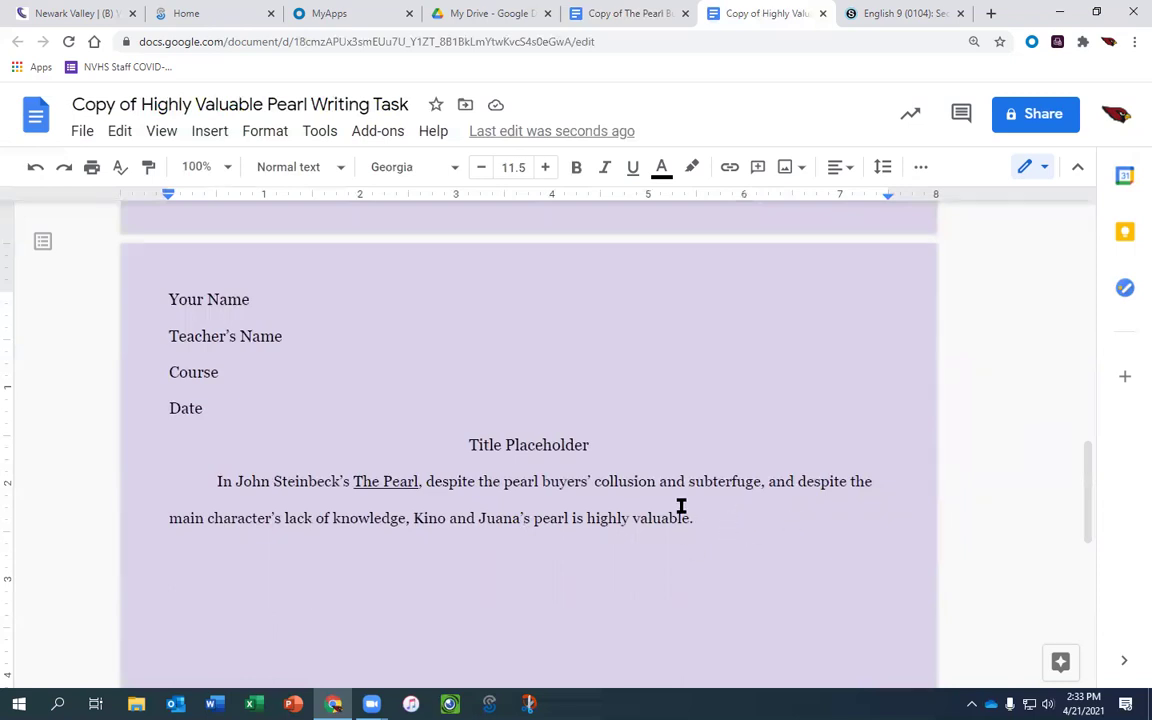
- Open The Pearl Buyers Active Reading document and look through the annotated price negotiation sections for evidence, finishing on Kino's meeting with the buyer
left_click(633, 18)
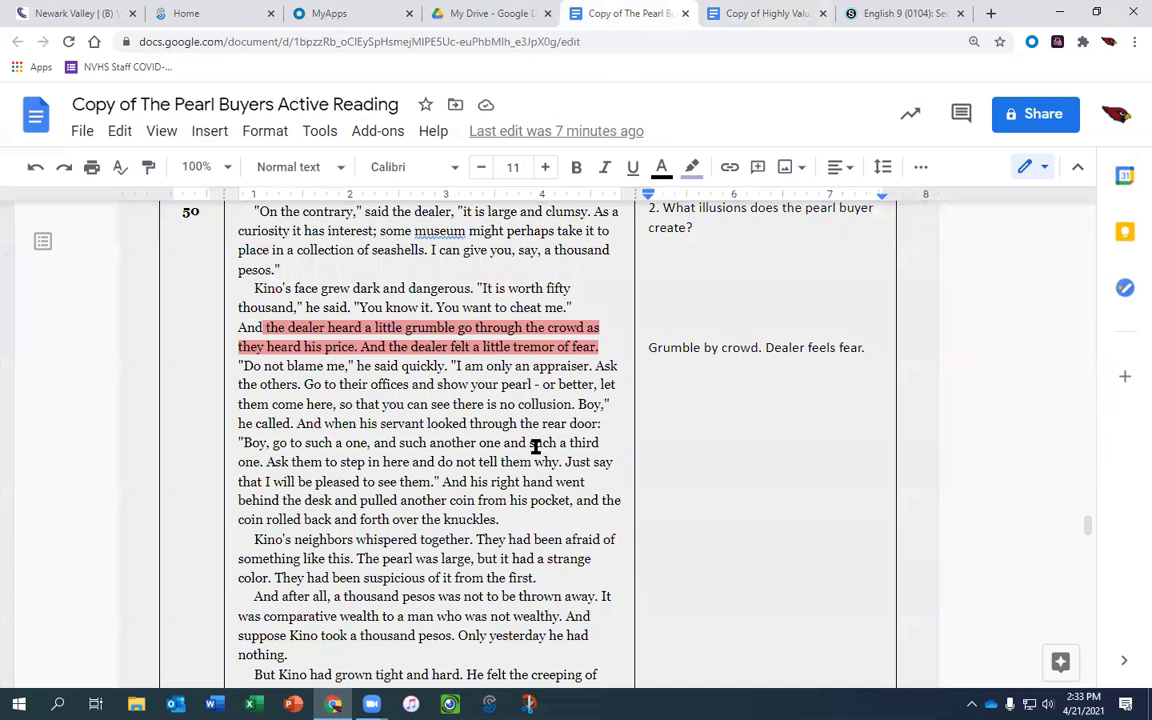
scroll(535, 446, "up", 1)
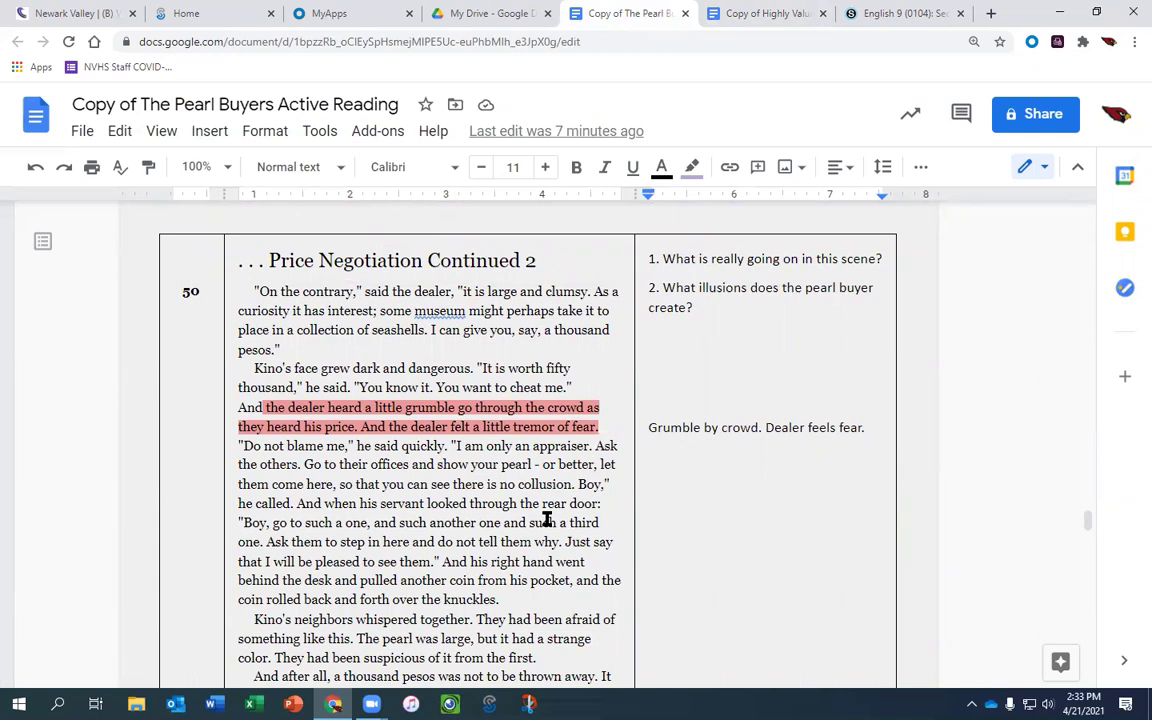
scroll(443, 486, "down", 5)
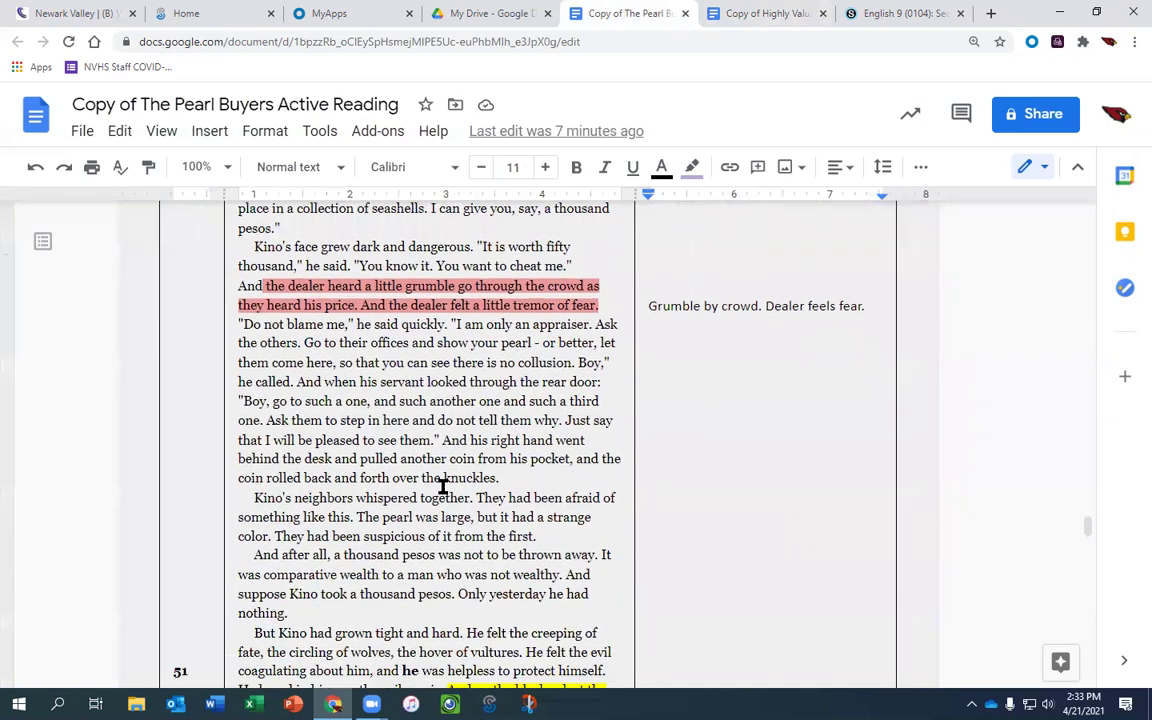
scroll(443, 486, "down", 2)
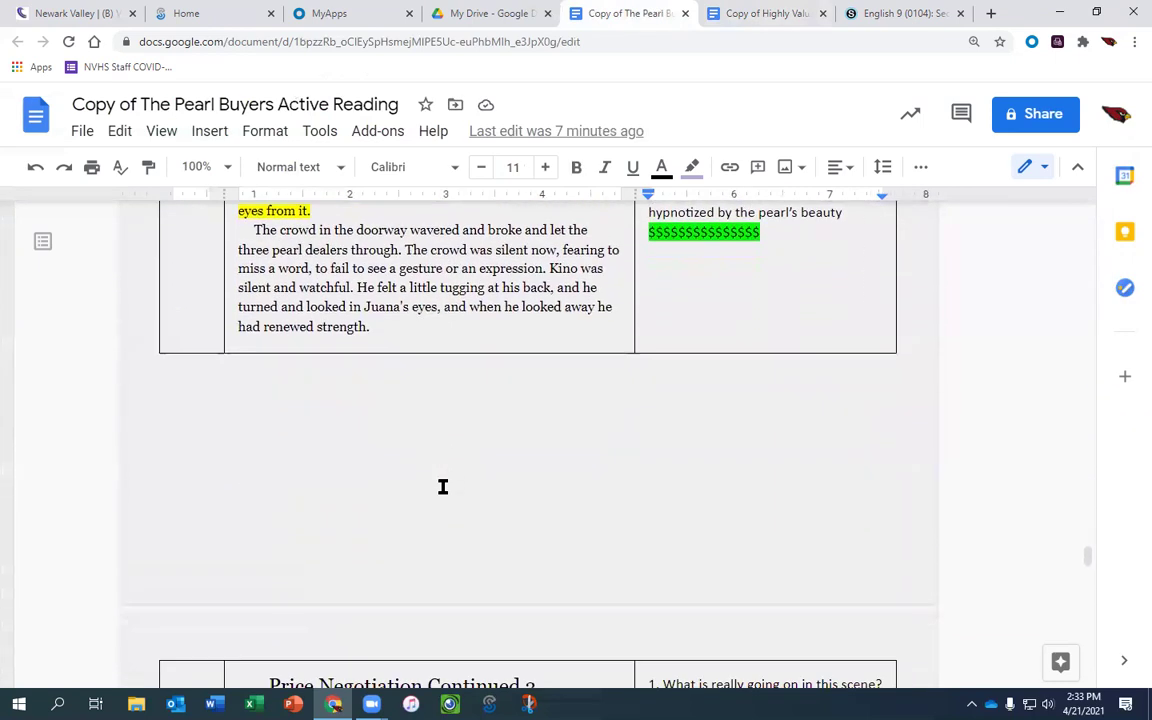
scroll(443, 486, "down", 10)
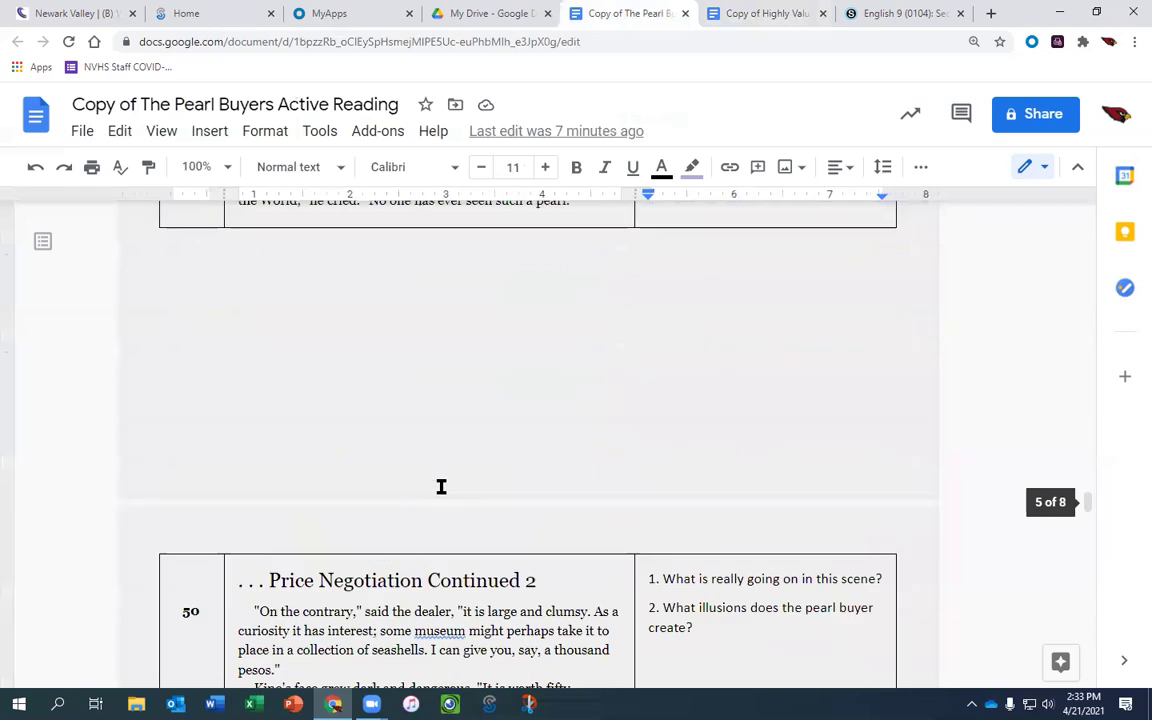
scroll(441, 486, "up", 20)
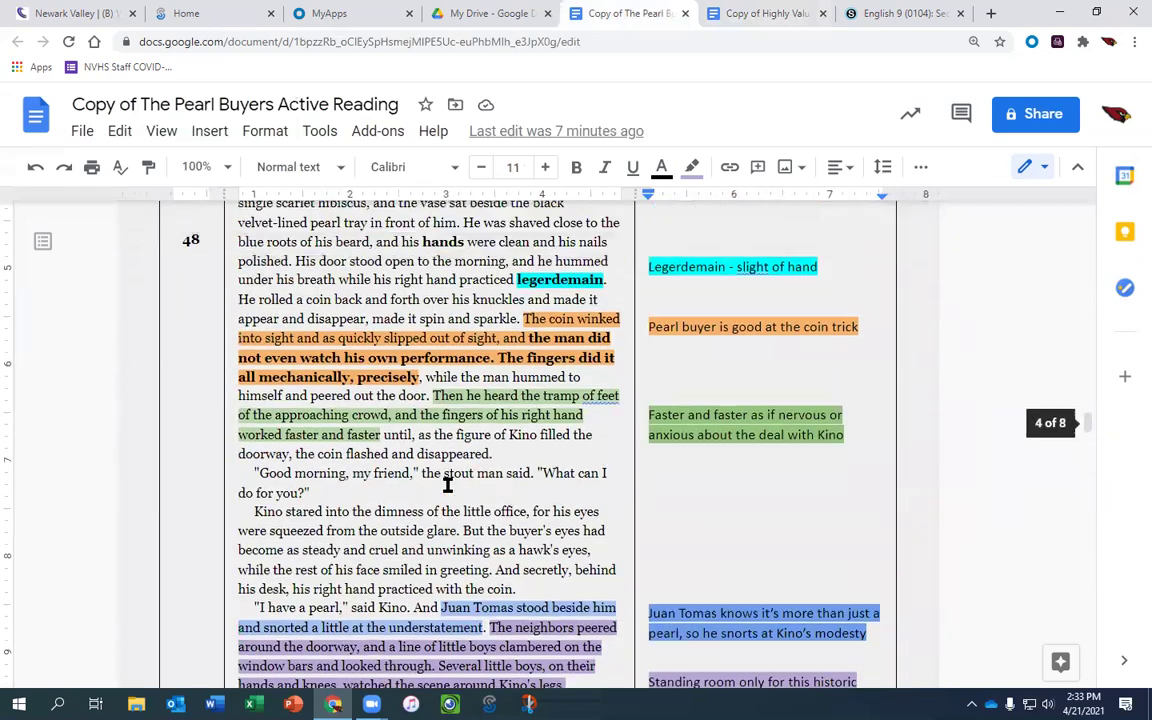
scroll(446, 482, "down", 4)
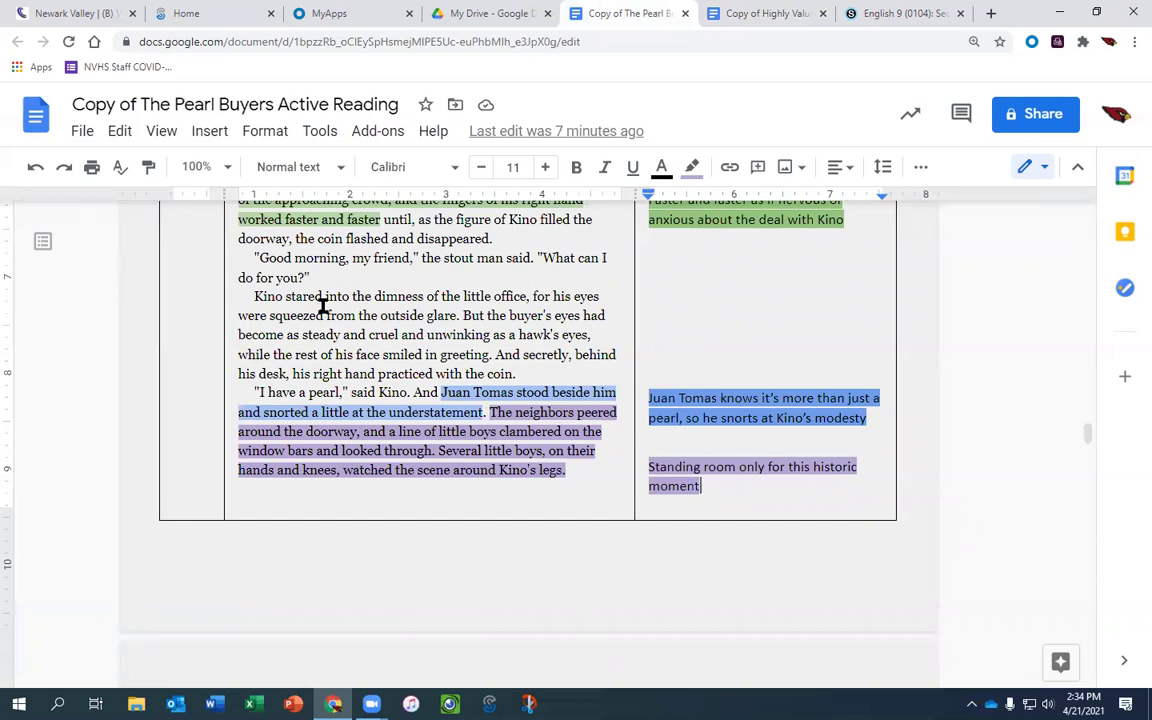
- Select parts of the buyer's greeting to Kino, and Kino's reply "I have a pearl"
left_click_drag(541, 258, 323, 280)
double_click(318, 258)
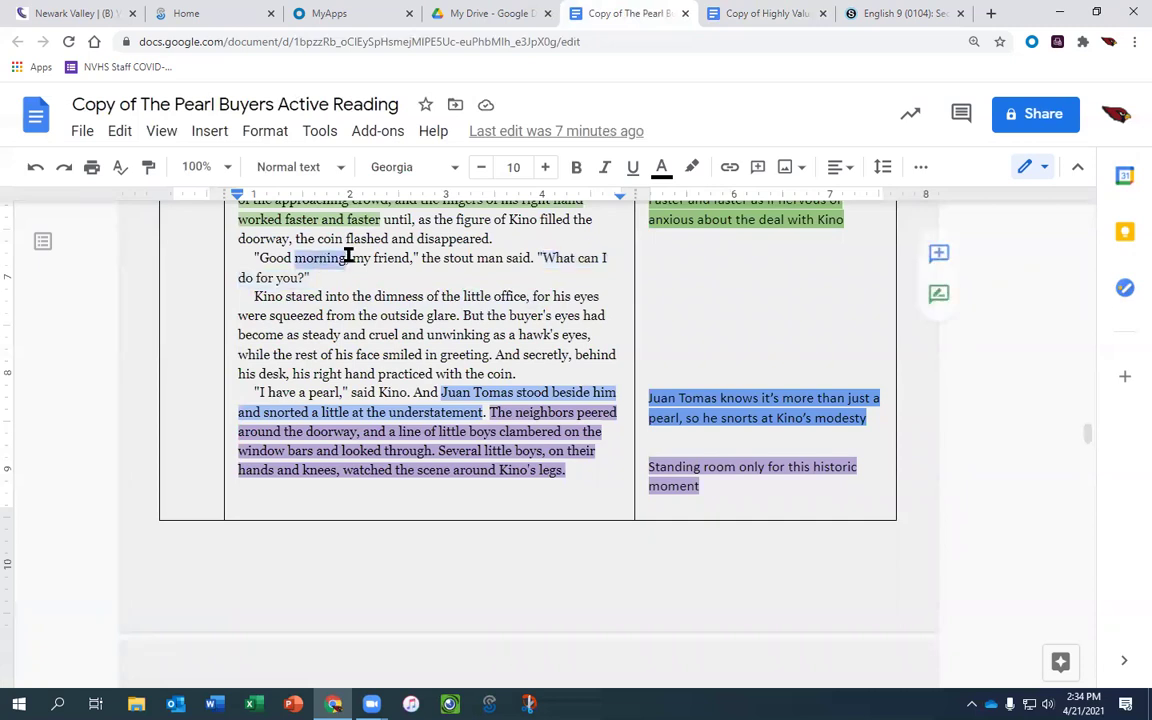
left_click(265, 393)
left_click_drag(265, 393, 338, 393)
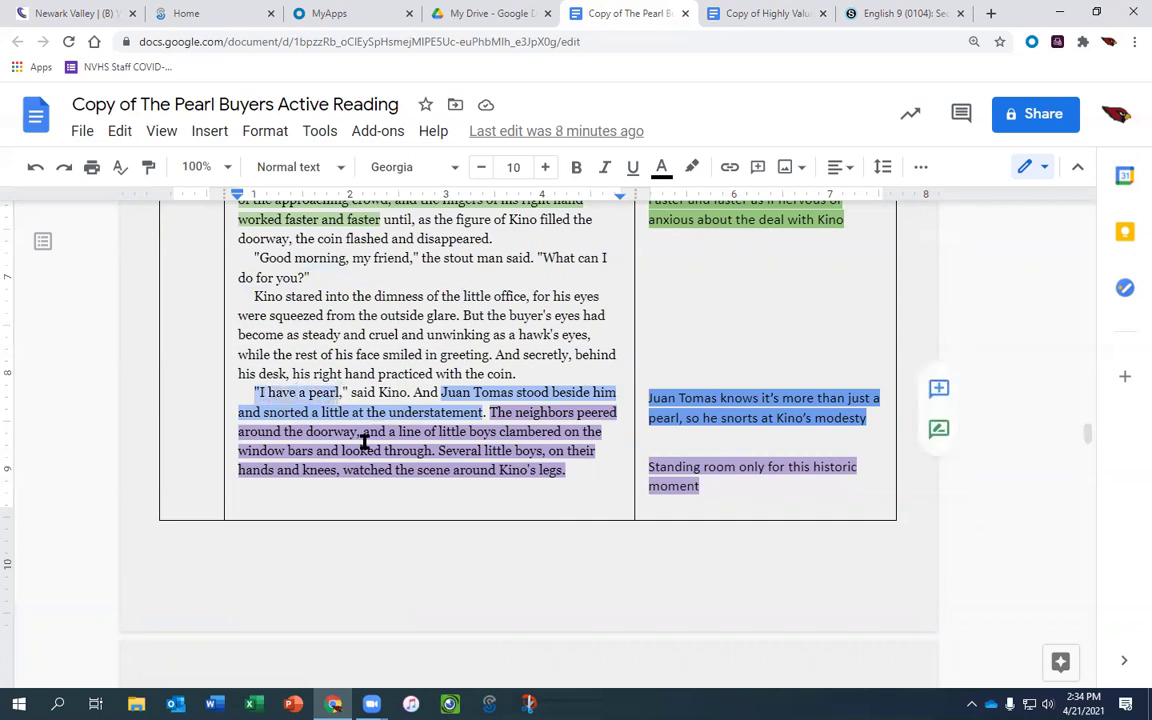
- Bold the word "snorted" in the blue-highlighted line about Juan Tomas
left_click(427, 324)
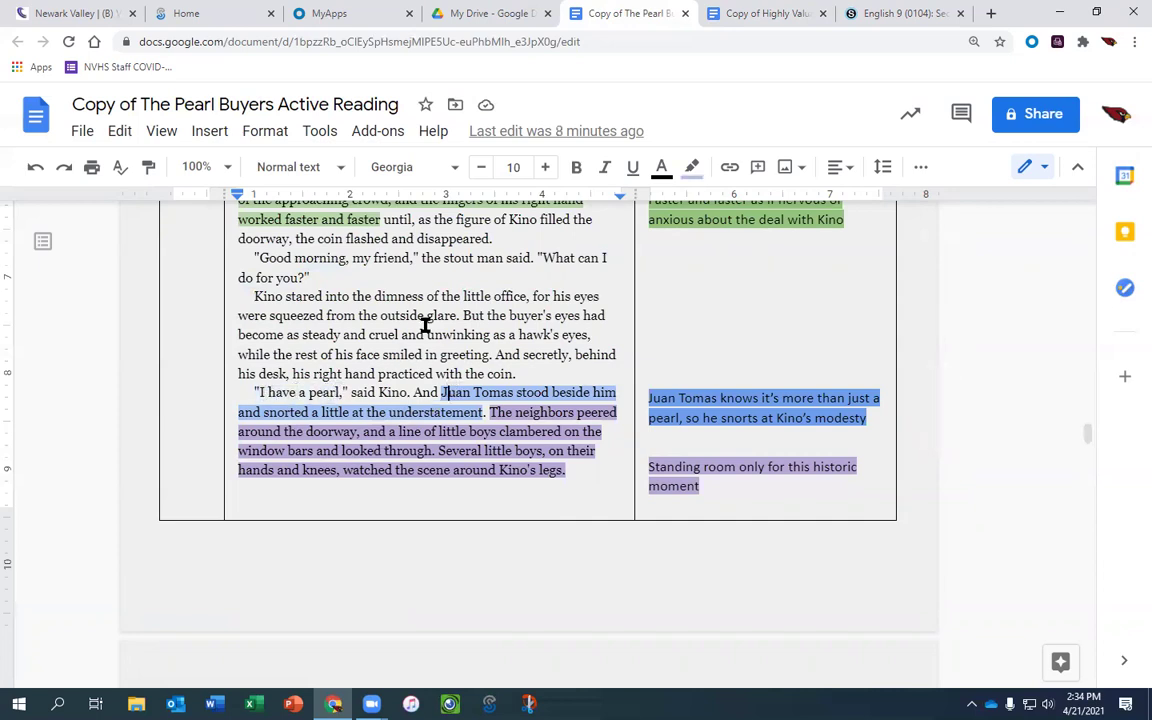
left_click(453, 406)
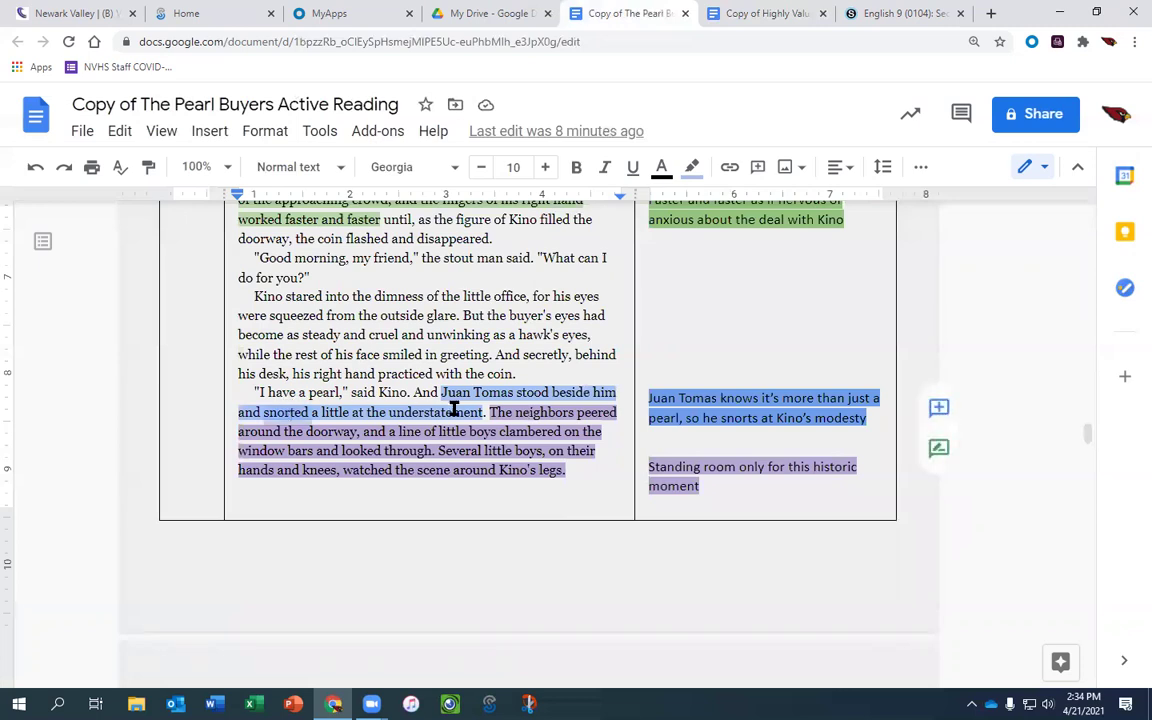
key("ctrl+b")
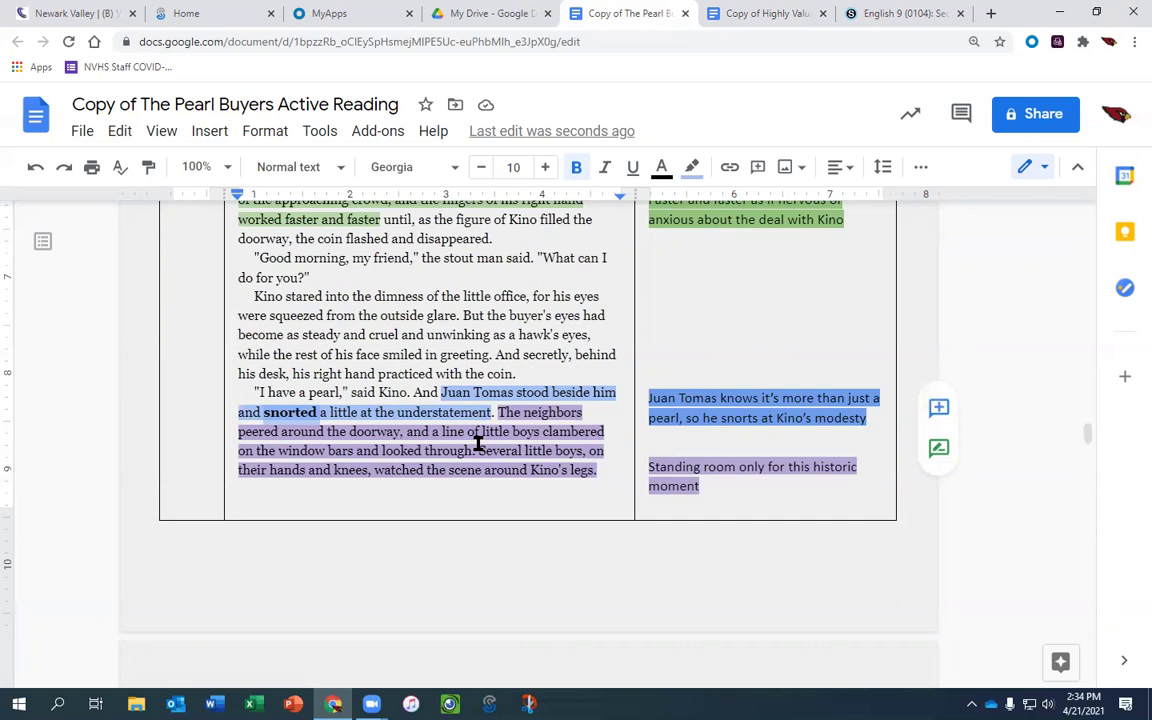
- Select "approach of the procession ran" in the page 47 passage and "parade" in the Procession note beside it
scroll(478, 444, "up", 8)
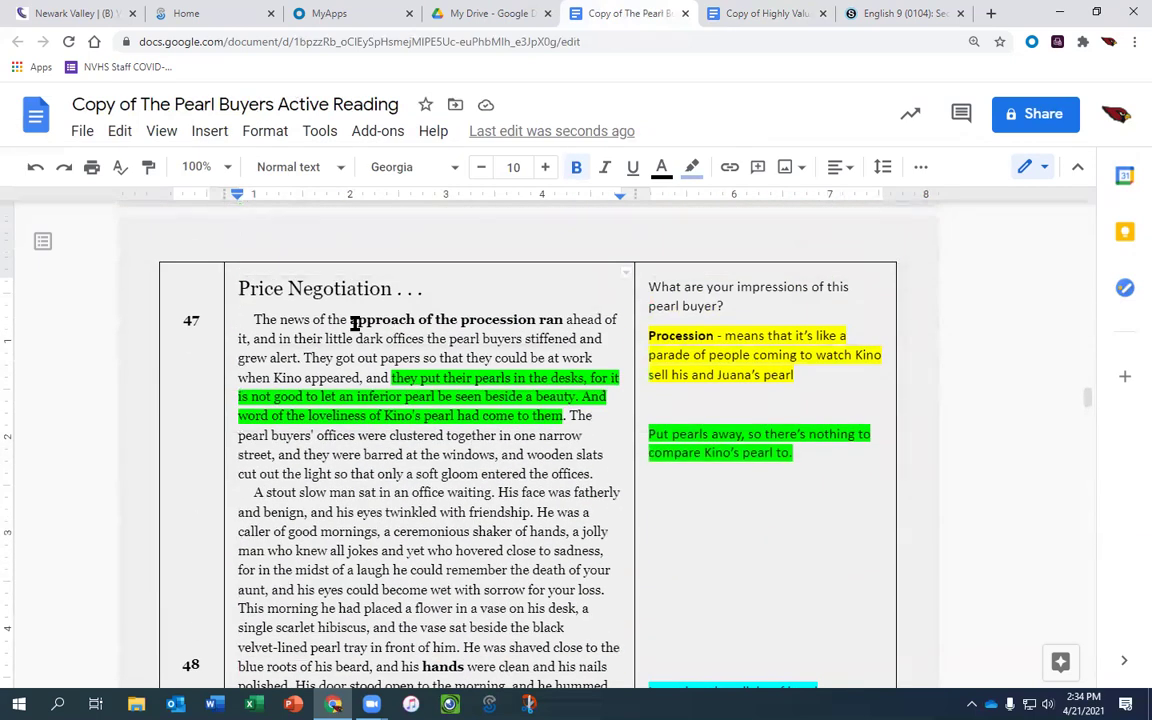
left_click_drag(350, 320, 566, 321)
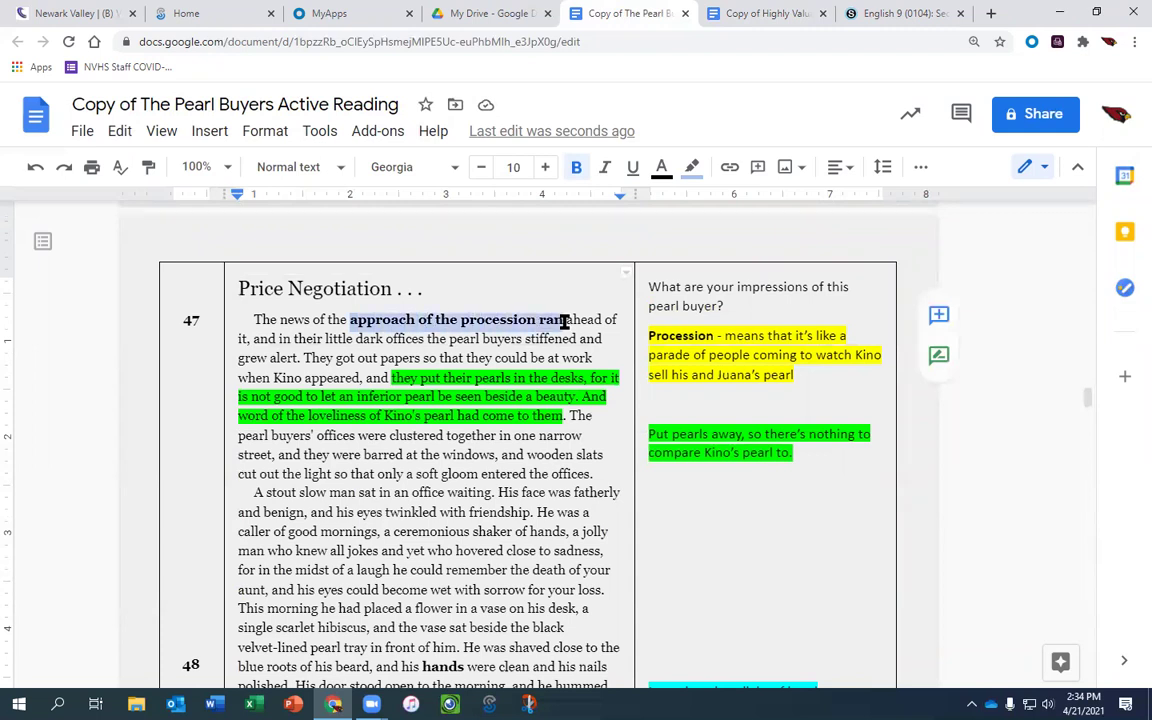
double_click(651, 355)
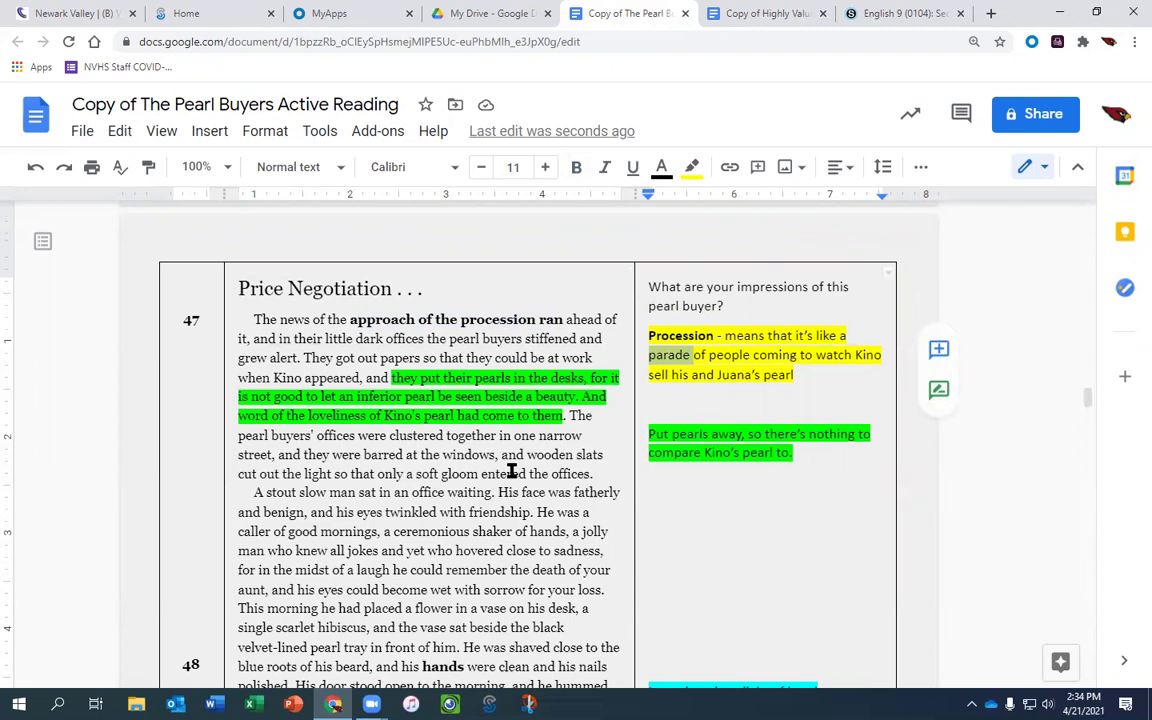
- Select the phrases about the little boys clambering on the window bars and watching in the purple-highlighted passage
scroll(511, 471, "down", 10)
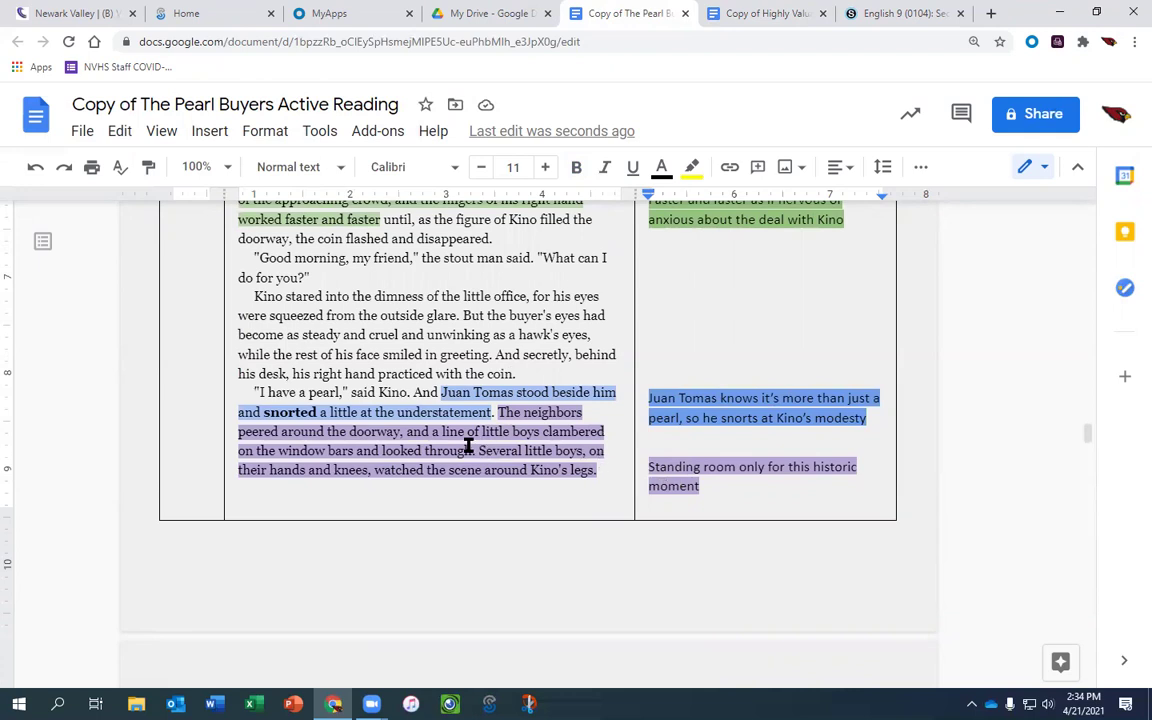
left_click(439, 434)
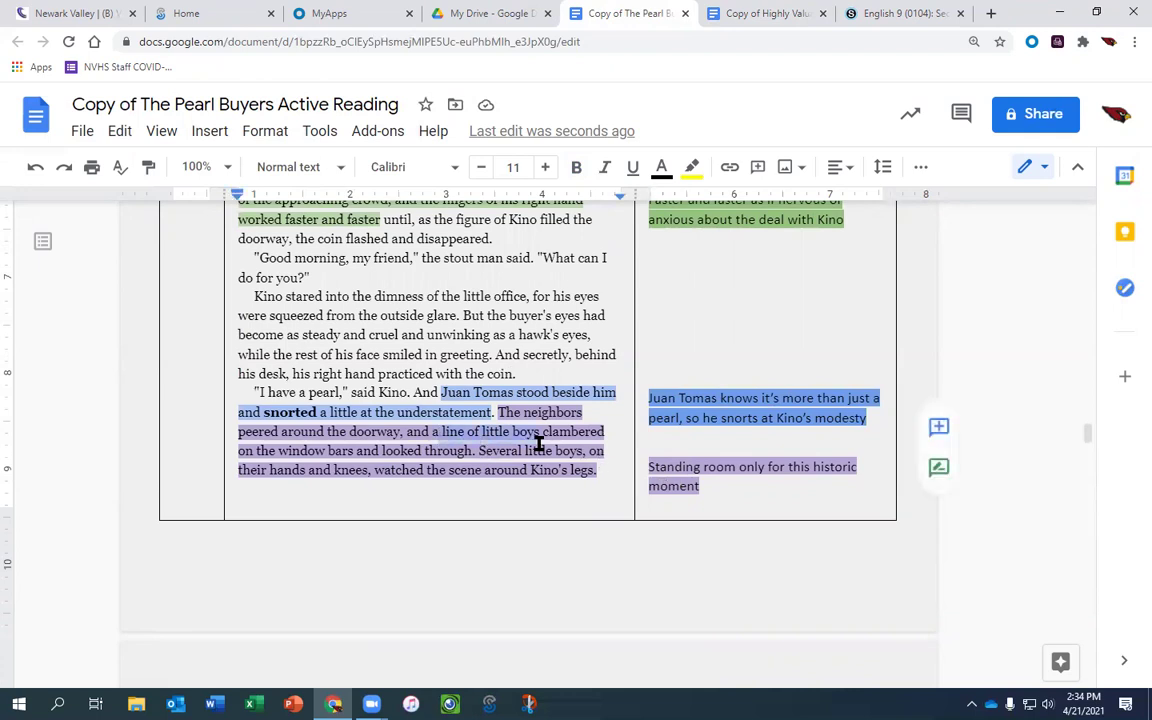
left_click(463, 454)
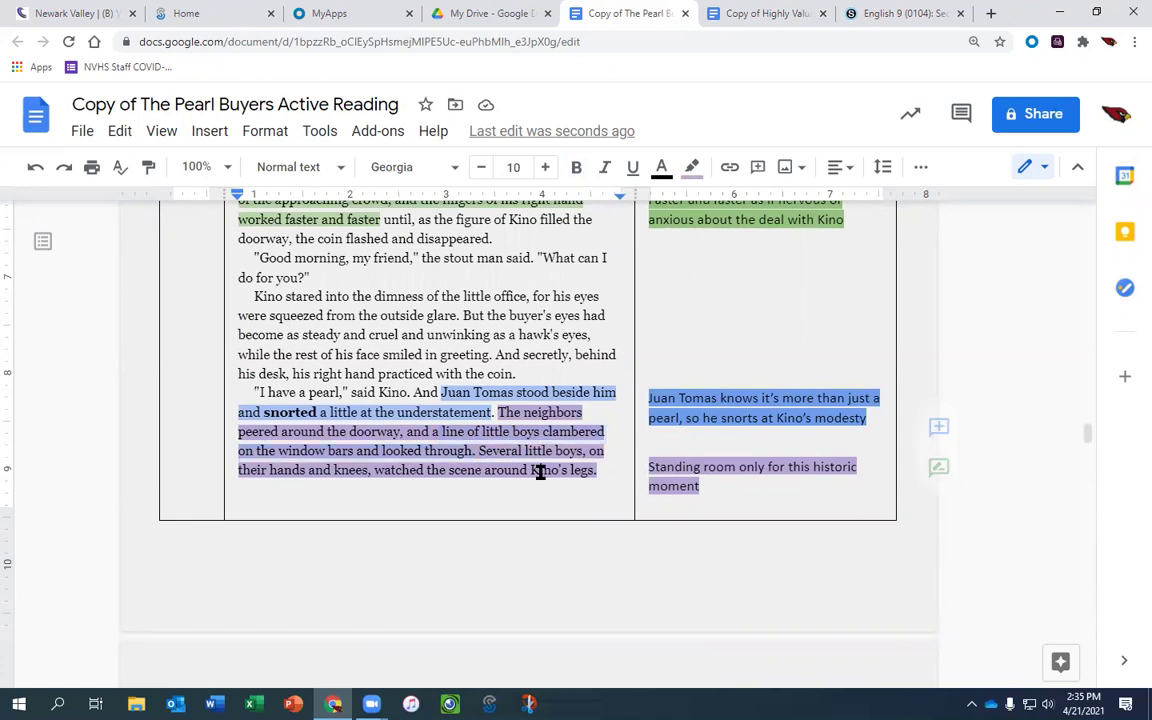
left_click(488, 452)
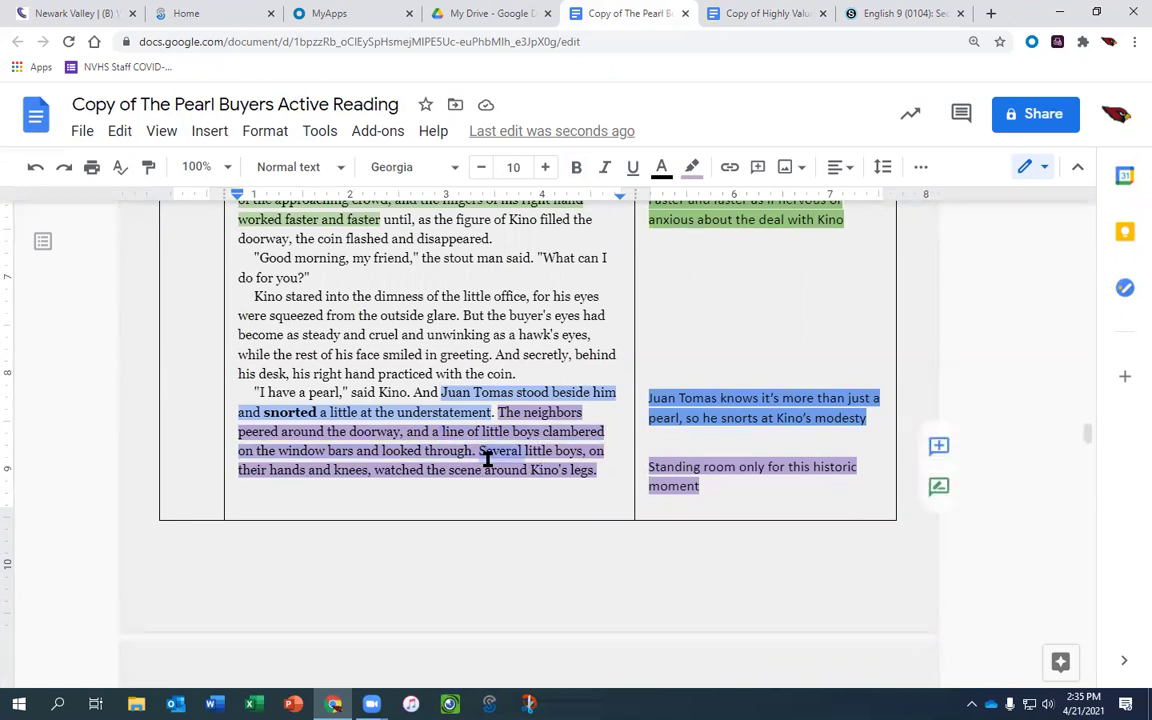
- Select the sentence about several little boys watching around Kino's legs, and return to the writing task document
left_click(555, 452)
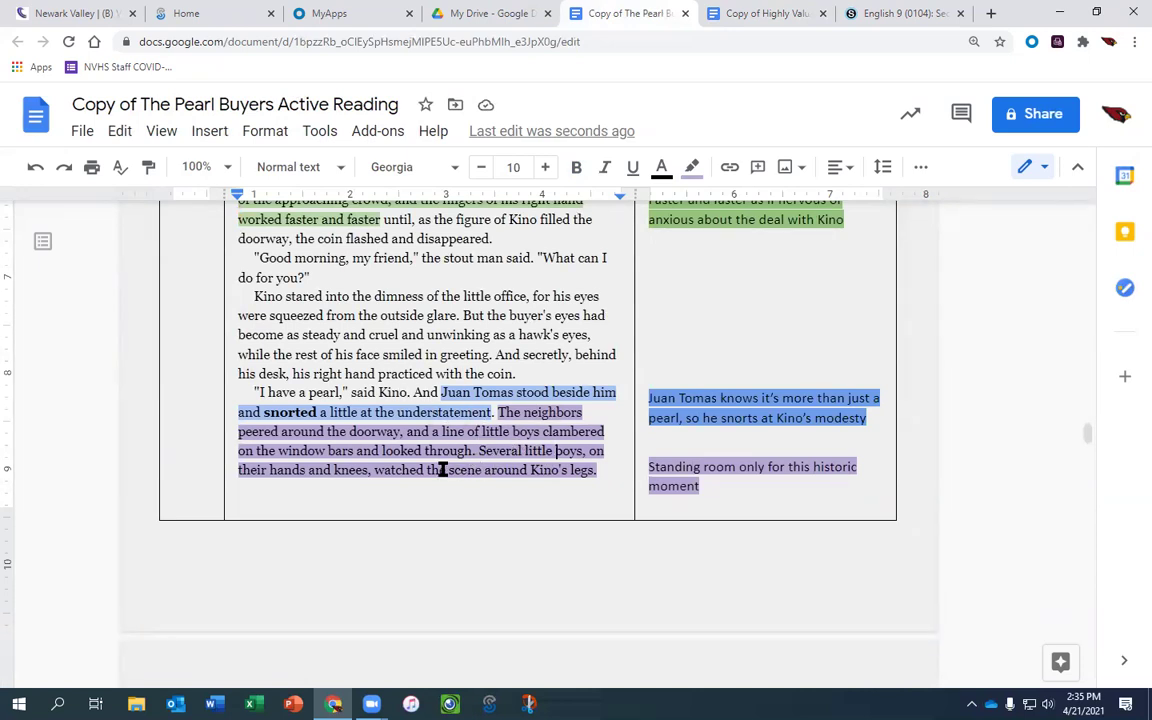
left_click_drag(481, 451, 586, 478)
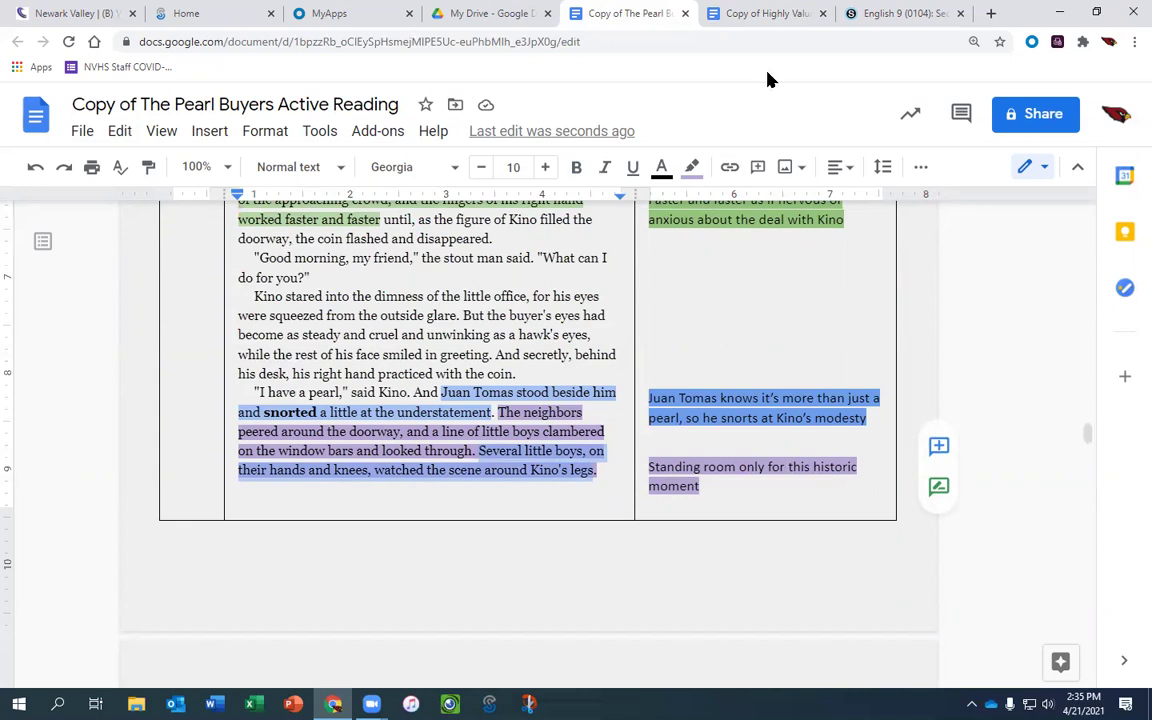
left_click(768, 15)
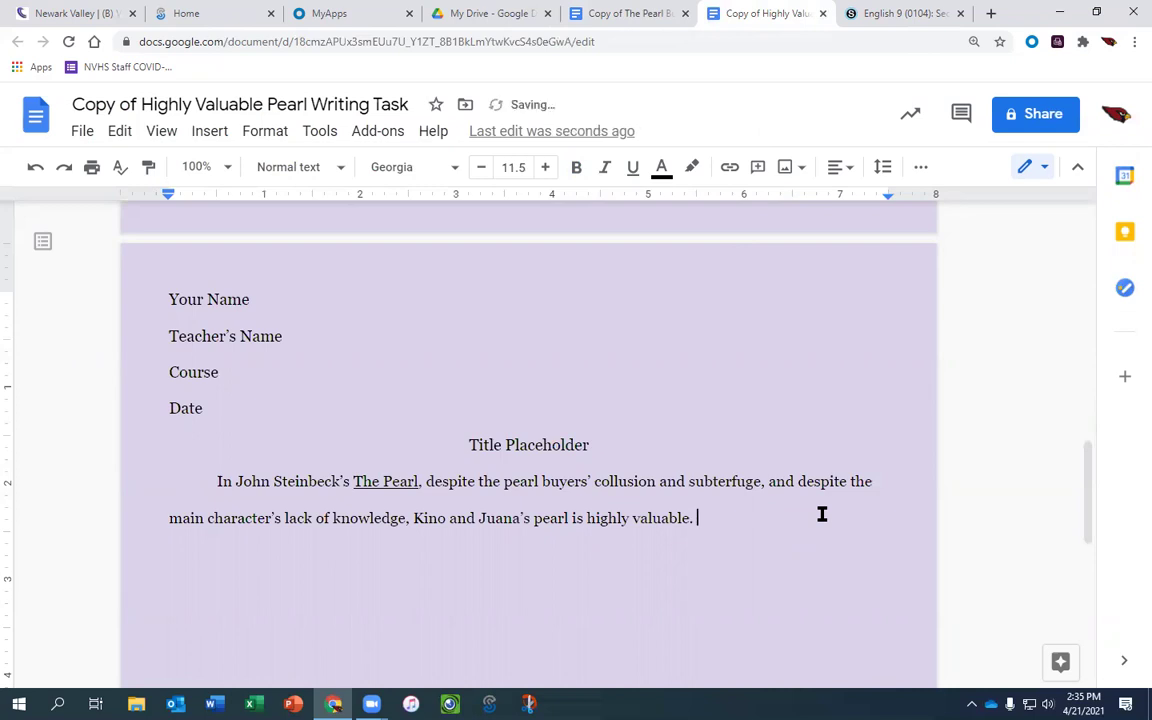
- Review the writing concepts to demonstrate in the task instructions, selecting transitions, text evidence, citations and lead-outs
left_click(640, 14)
left_click(757, 14)
scroll(710, 322, "up", 10)
scroll(710, 322, "up", 4)
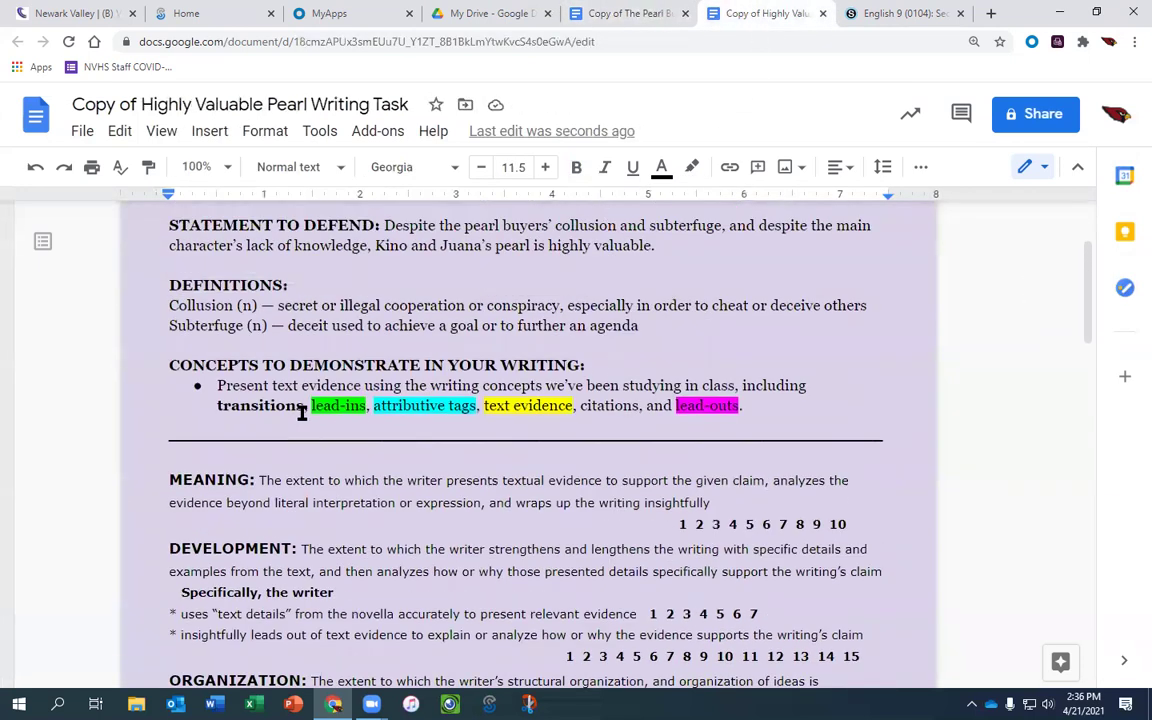
double_click(239, 404)
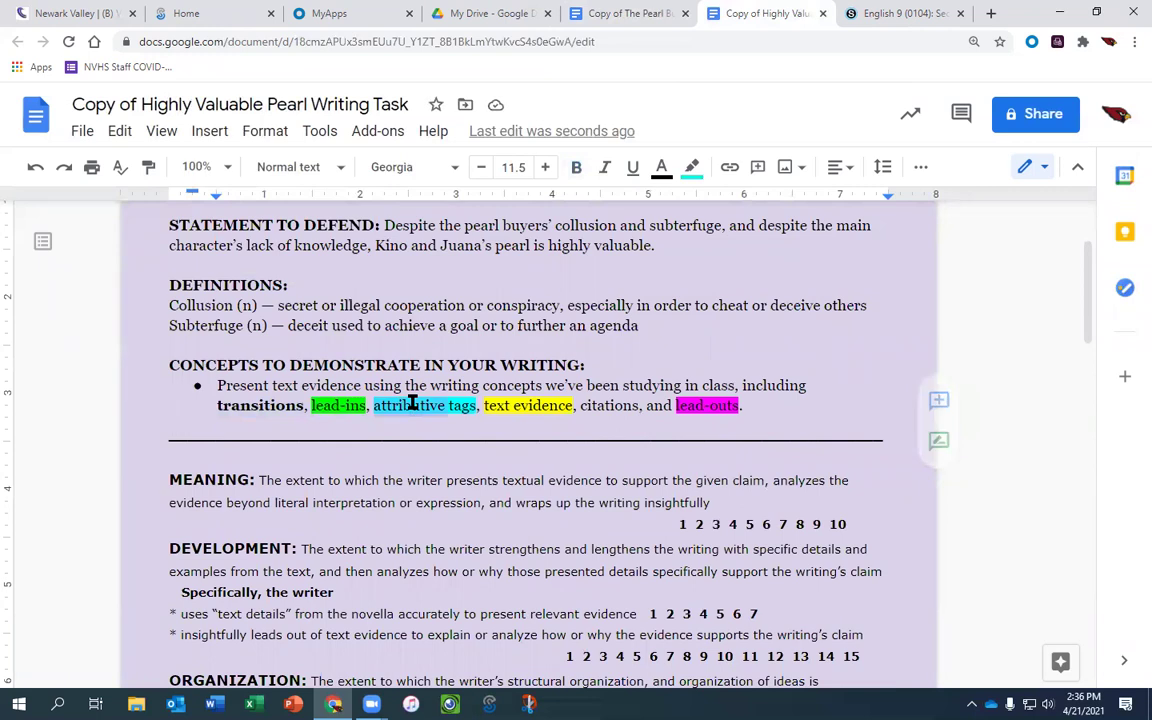
double_click(520, 404)
double_click(599, 404)
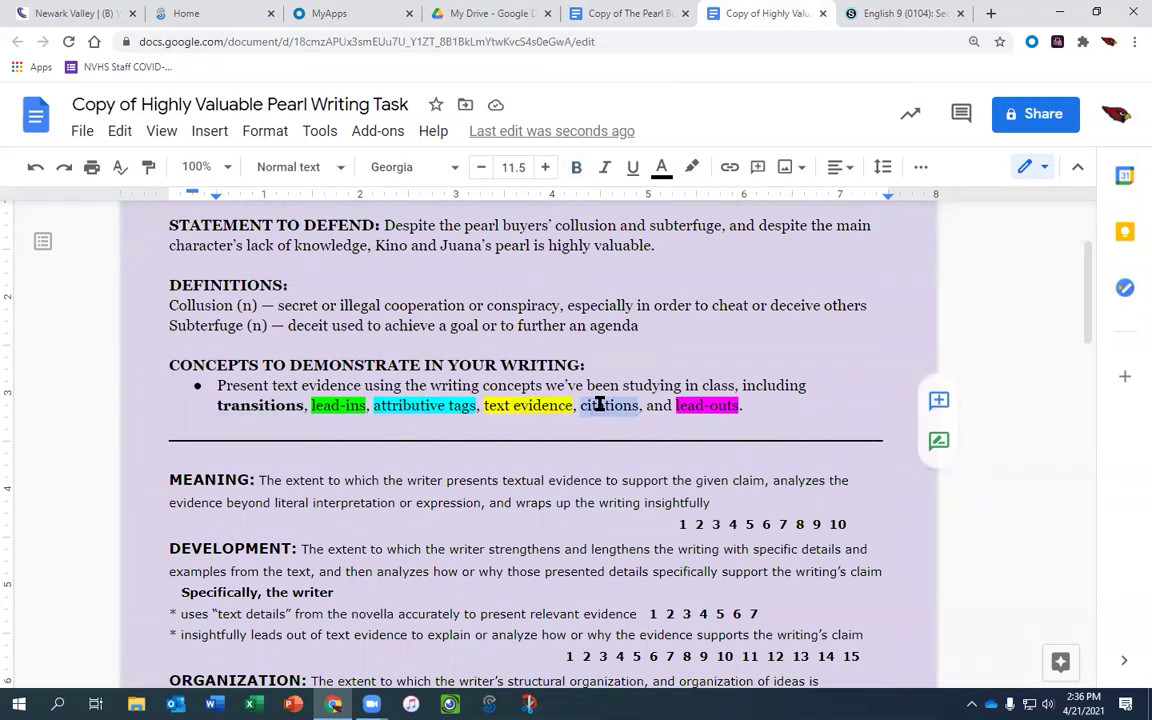
double_click(691, 406)
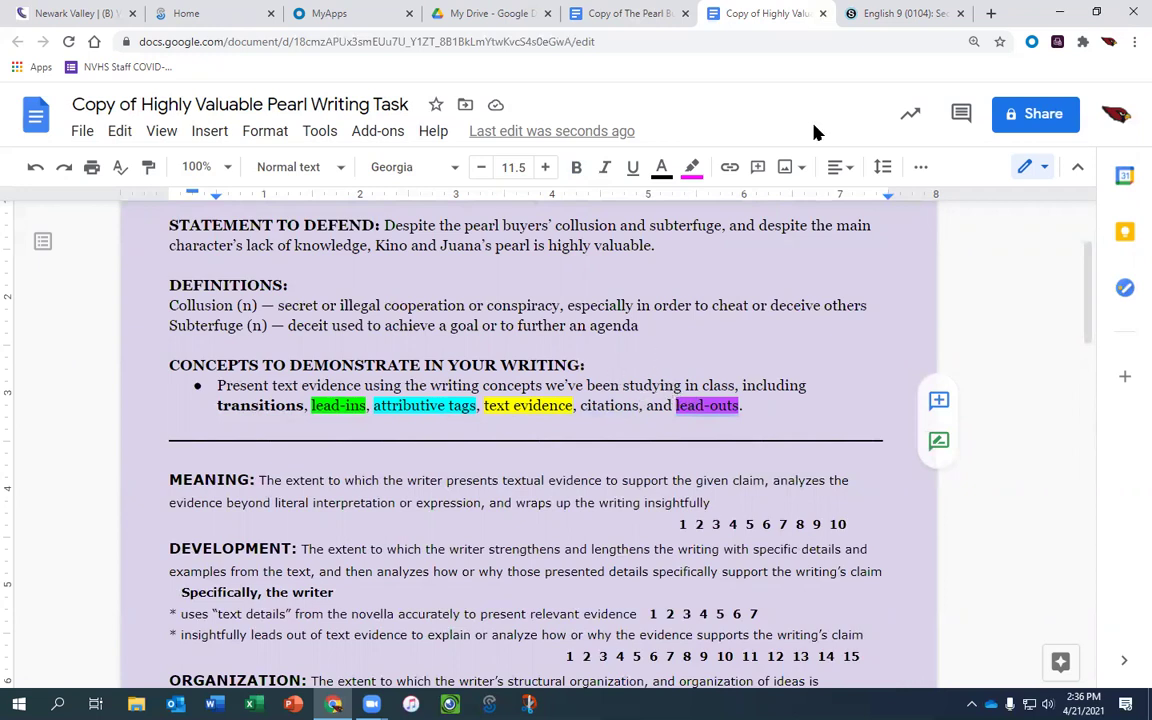
- Add the transition "For starters," after the topic sentence in the writing task paragraph
left_click(615, 14)
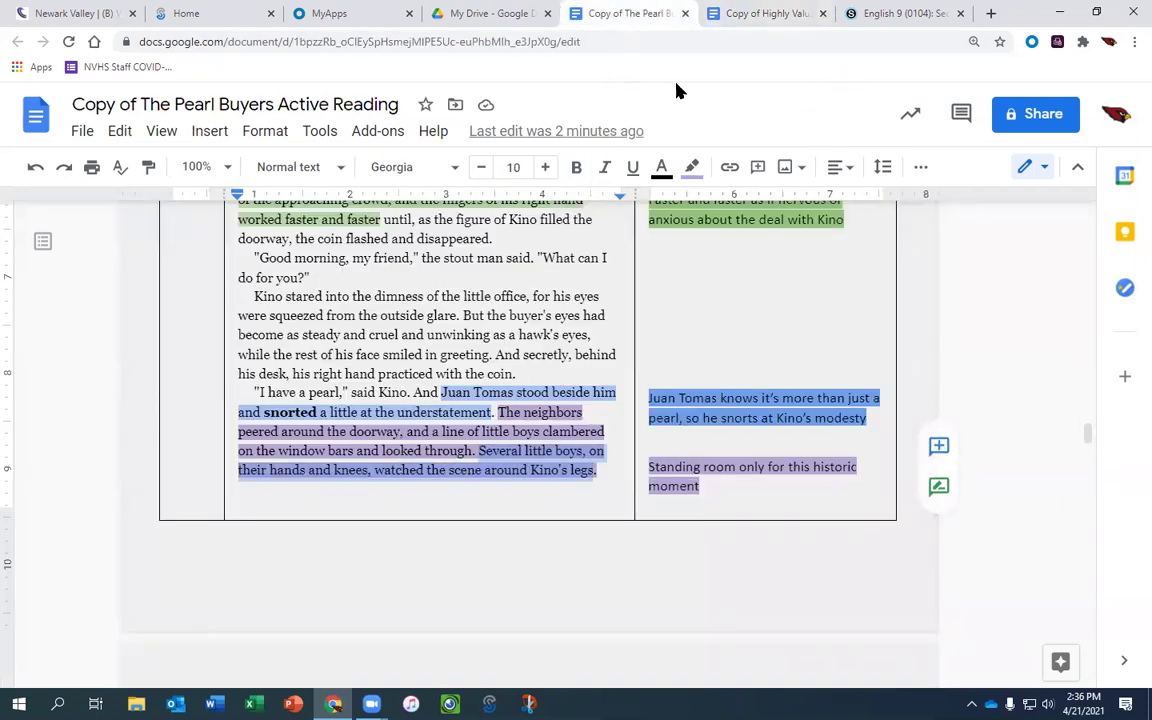
left_click(738, 14)
scroll(540, 375, "down", 15)
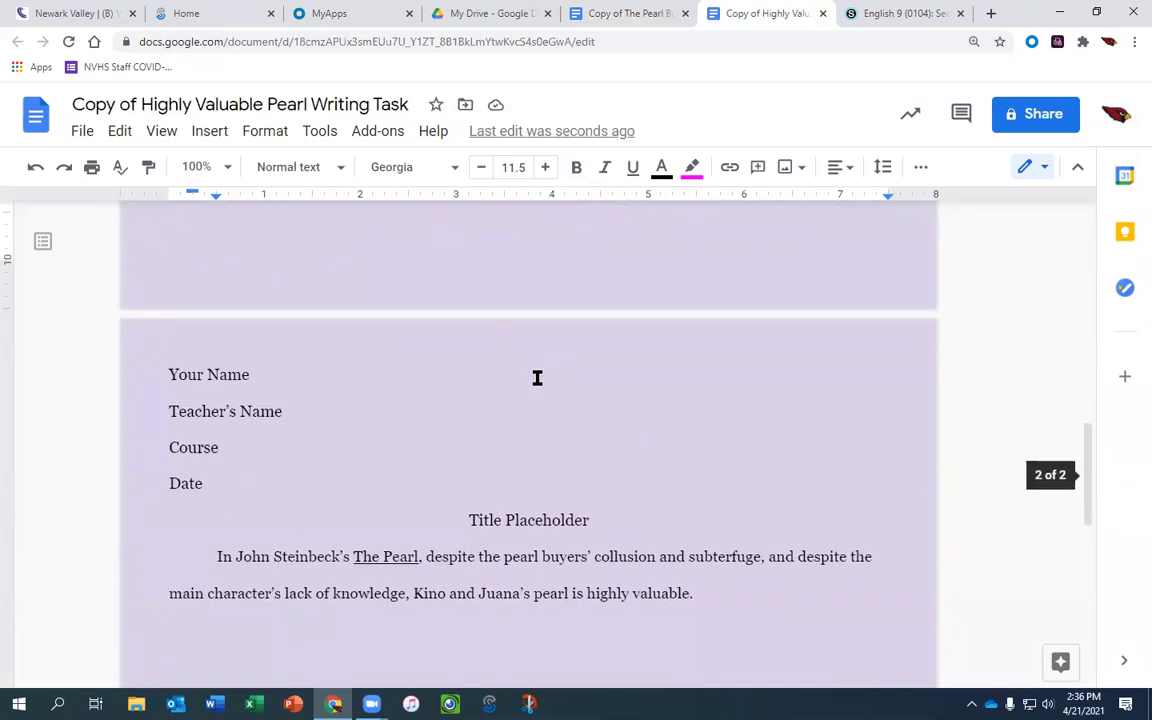
left_click(735, 278)
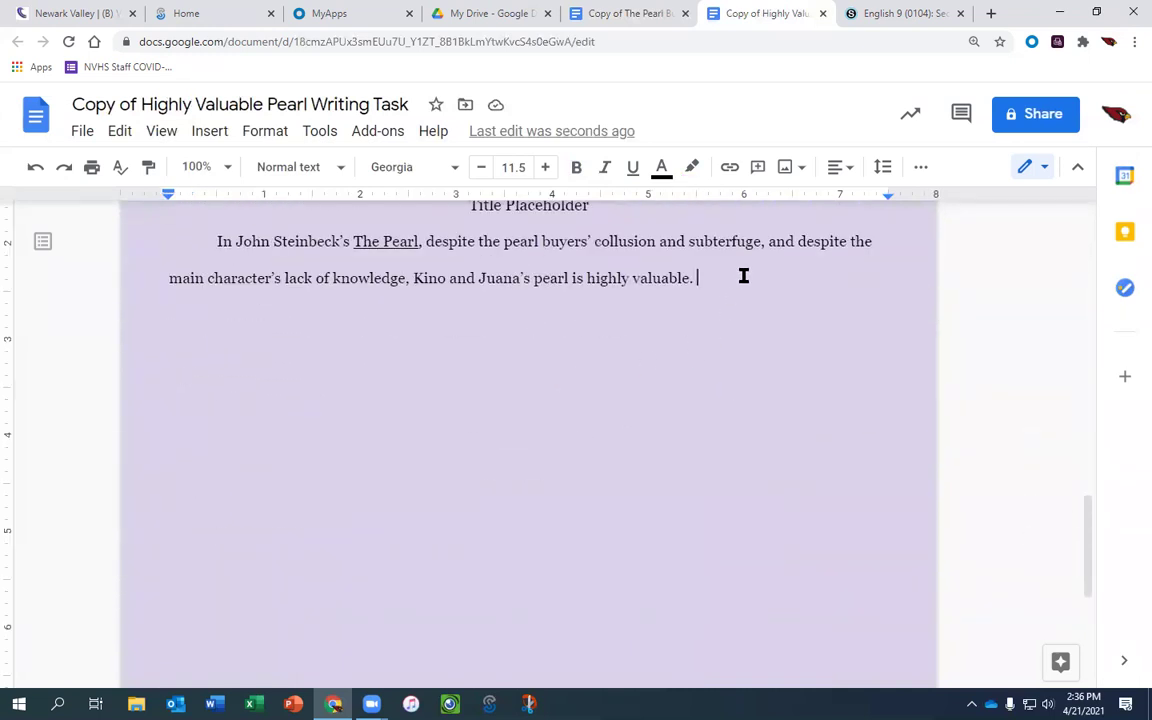
type("For starters, ")
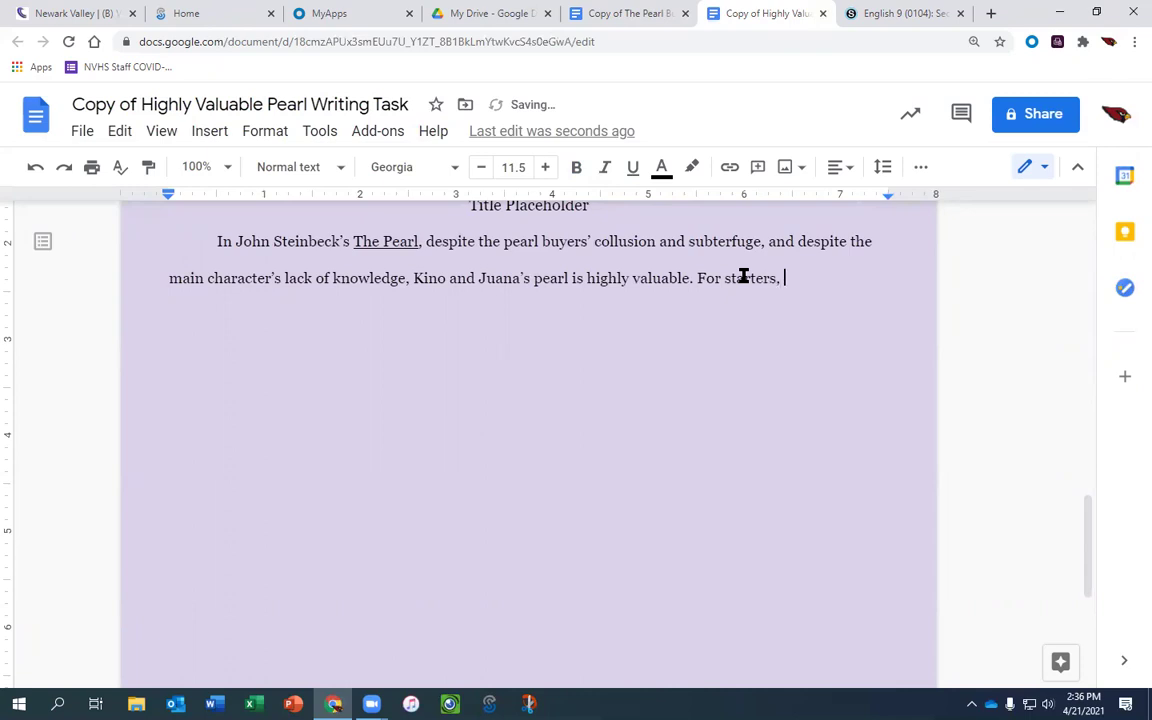
- Continue the lead-in with "when Kino first enters the pearl buyer's office and states his business,"
type("wh")
type("en")
type("Kino first ent")
type("ers")
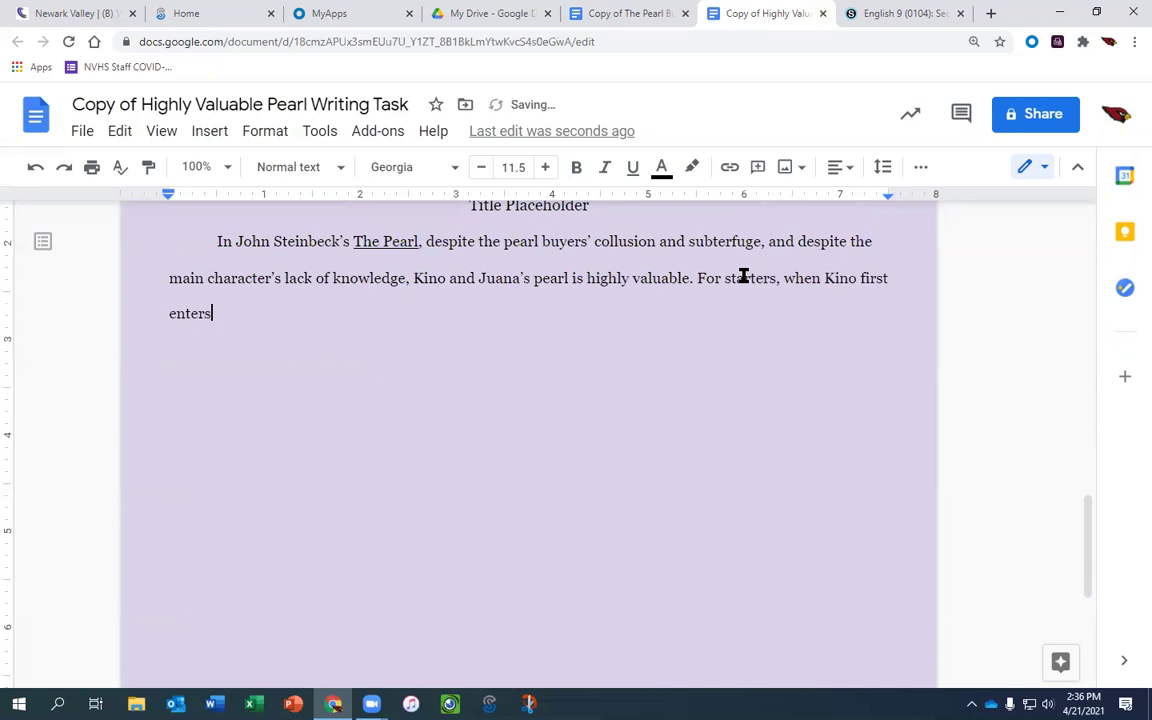
type(" the pearl buyers")
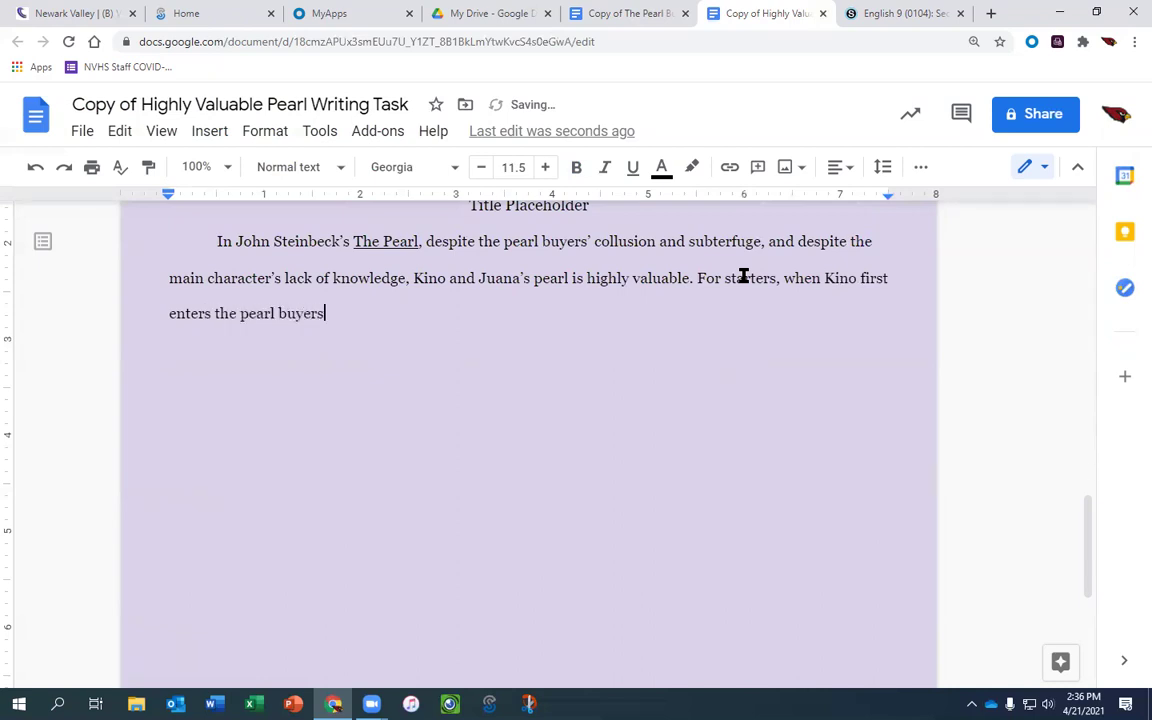
key("BackSpace")
type("'s ")
type("office")
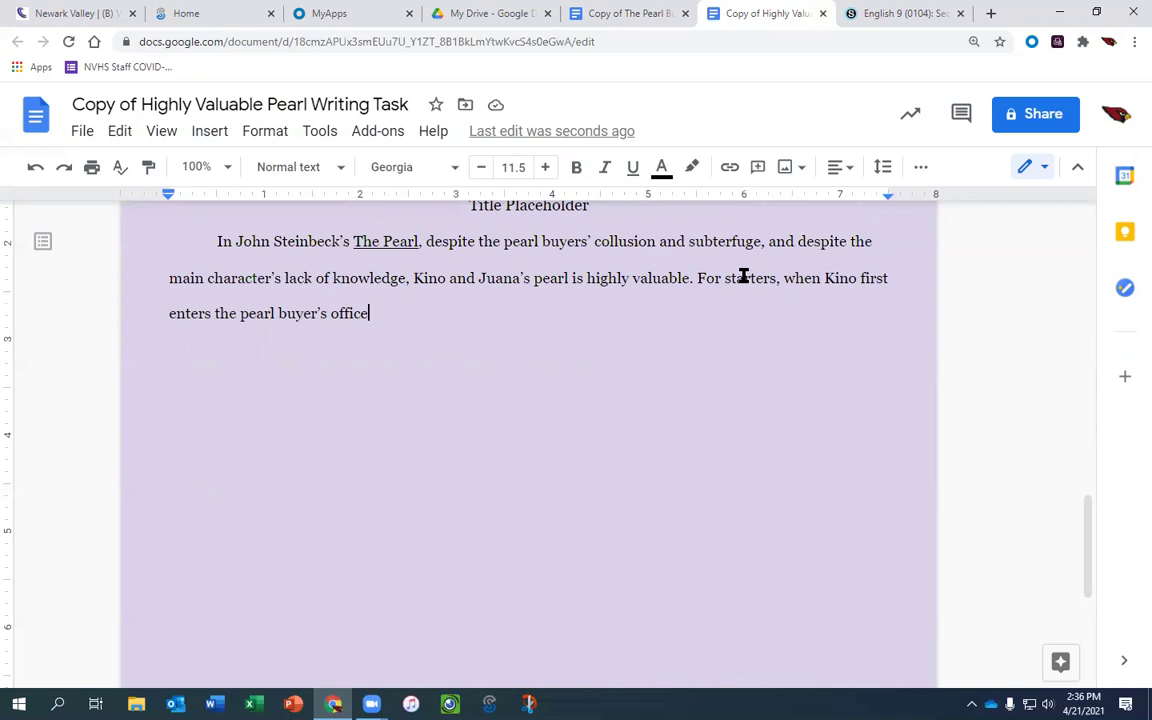
type("and states ")
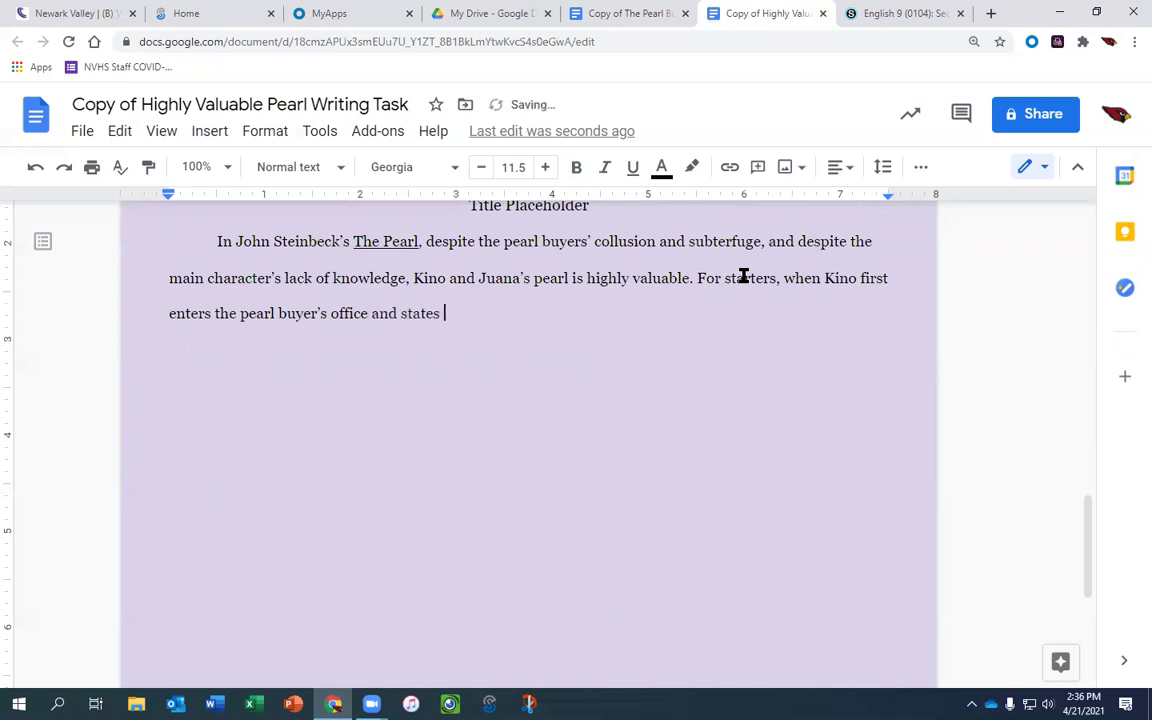
type("his business,")
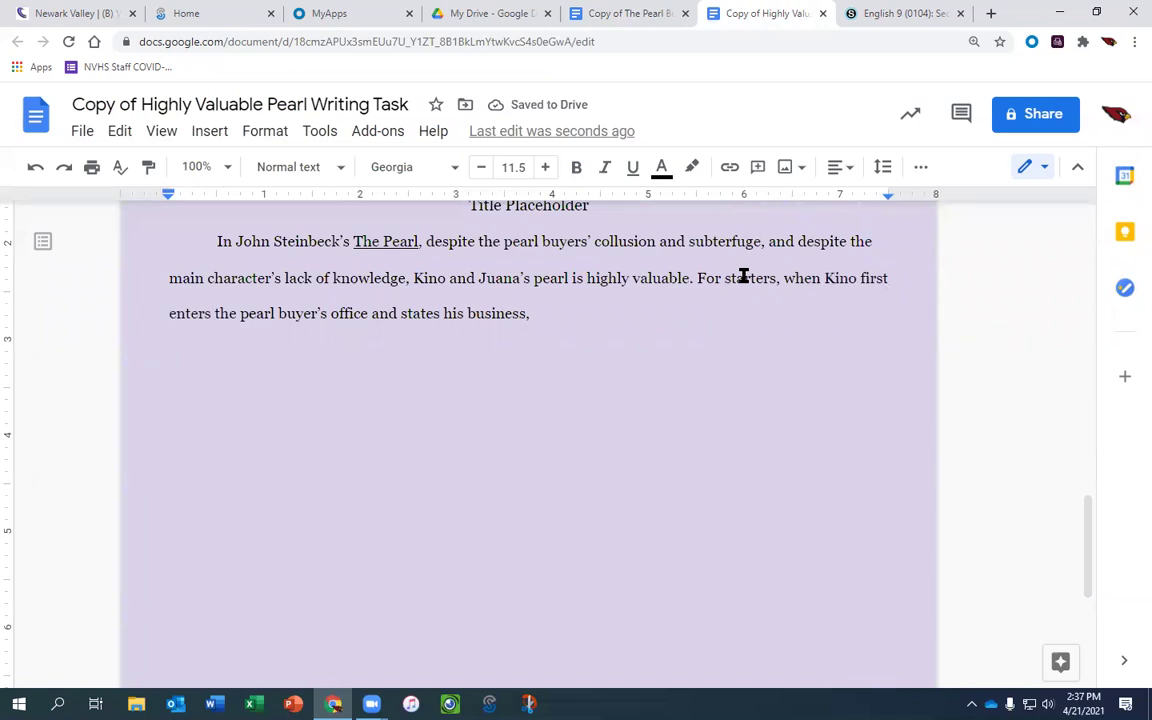
- Complete the lead-in sentence with "readers notice that there's very little space to watch this historic moment." and begin another with "A"
type("readers ")
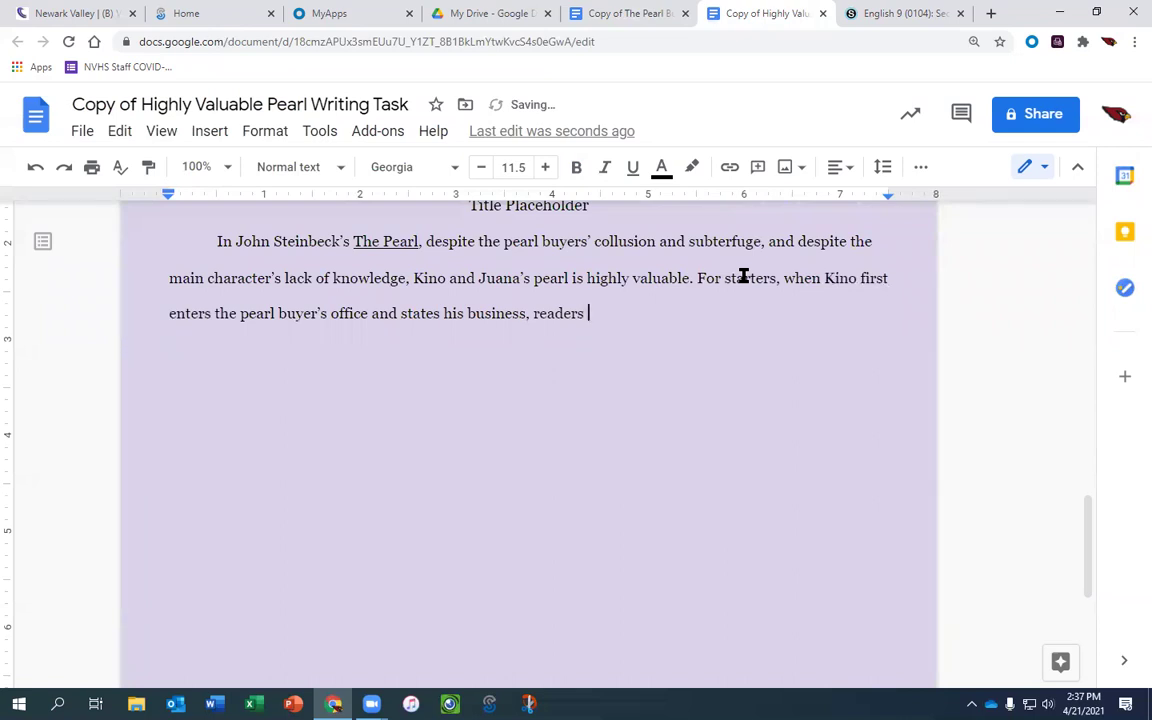
type("notice that ther")
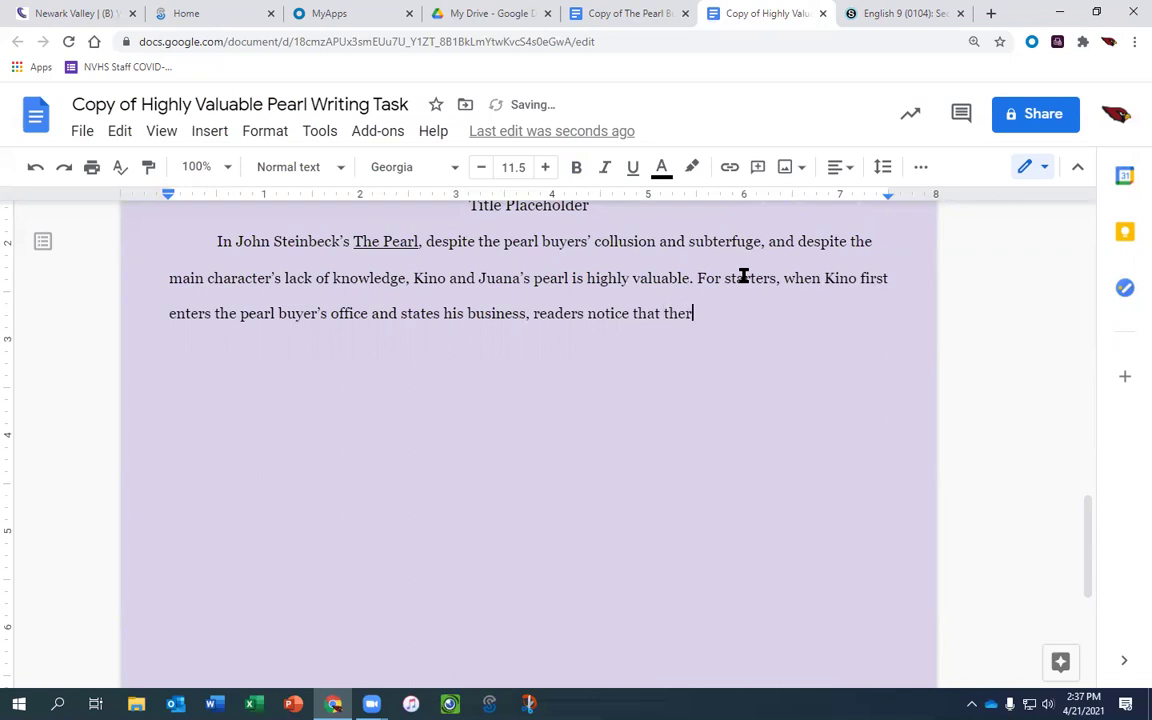
type("e's very little space to w")
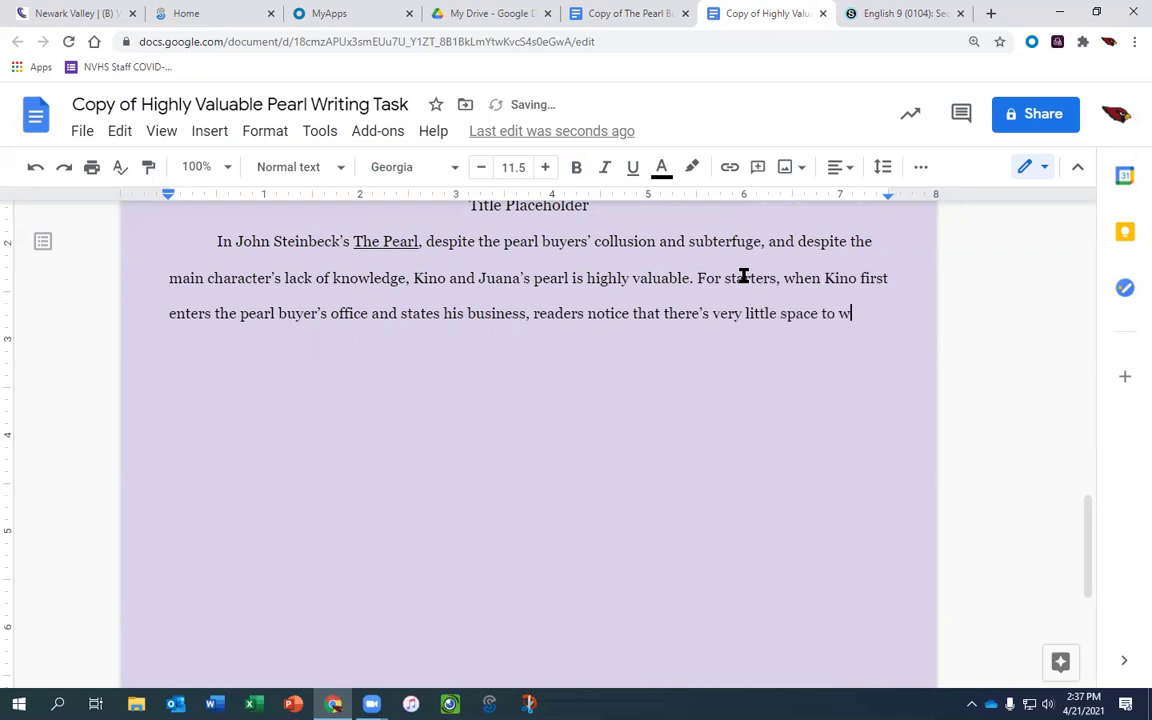
type("atch this hostoric")
key("BackSpace")
key("BackSpace")
key("BackSpace")
key("BackSpace")
key("BackSpace")
key("BackSpace")
key("BackSpace")
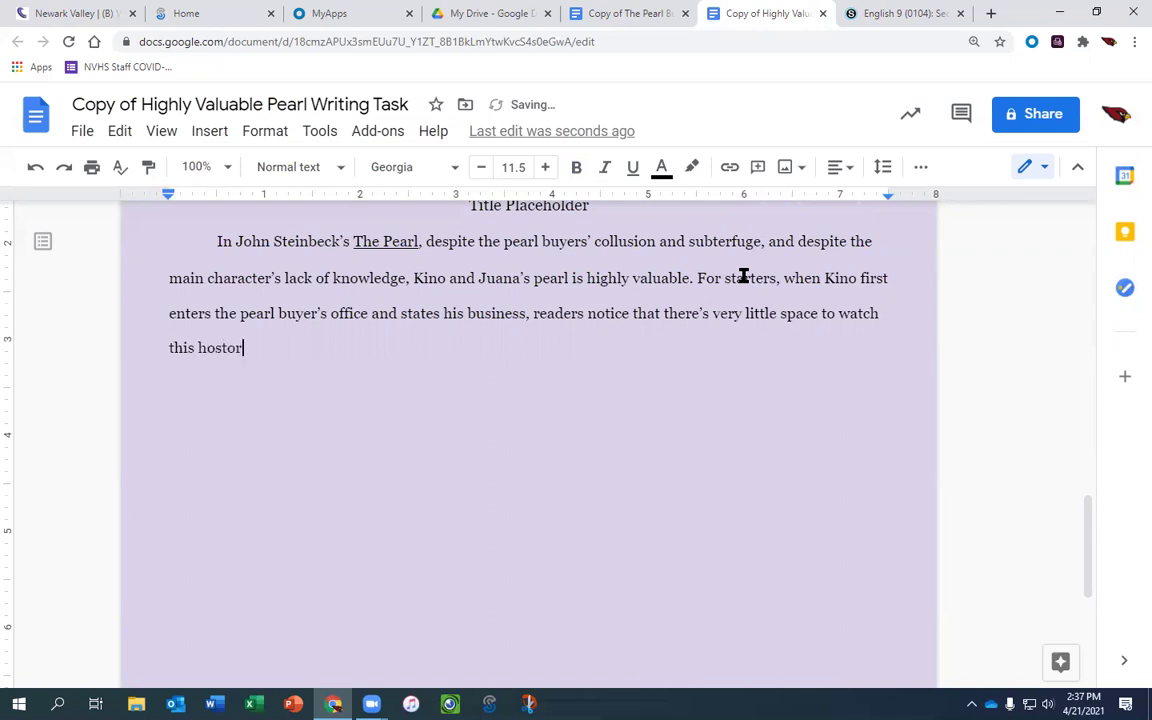
type("istoric moment. A ")
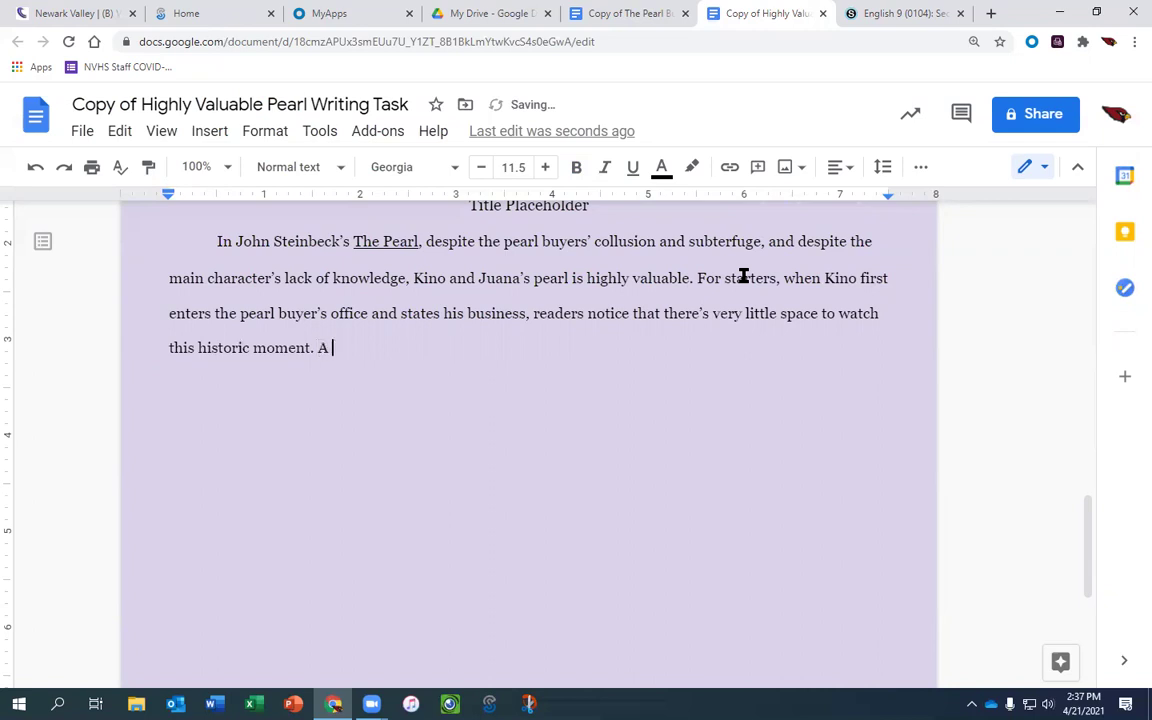
- Continue the new sentence with "whole parade of people have come along with Kino and Juana just"
type("whole parade of")
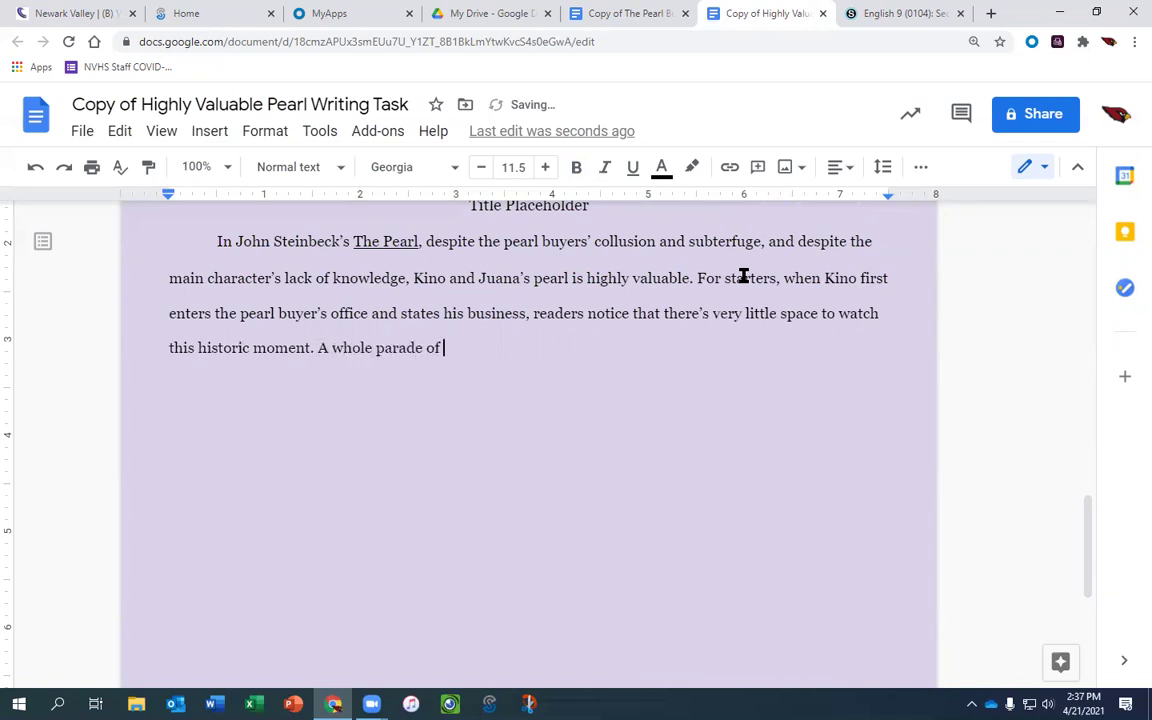
type(" peop")
key("BackSpace")
type("ople have come along")
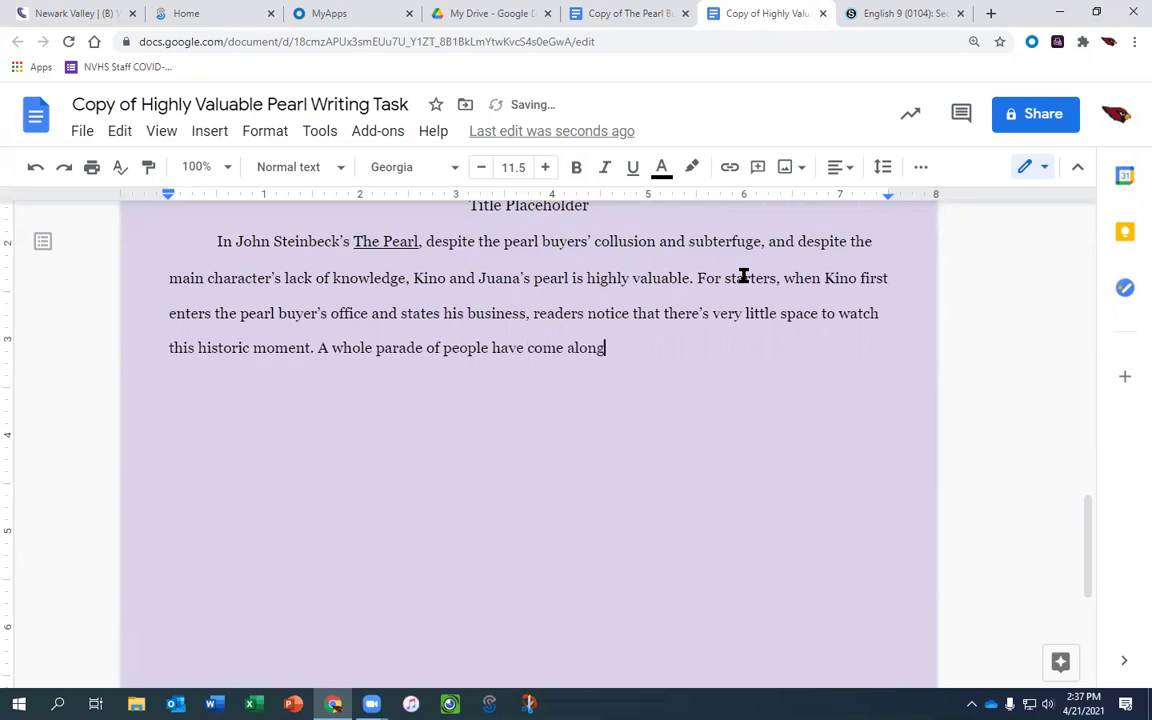
type(" with Kino and J")
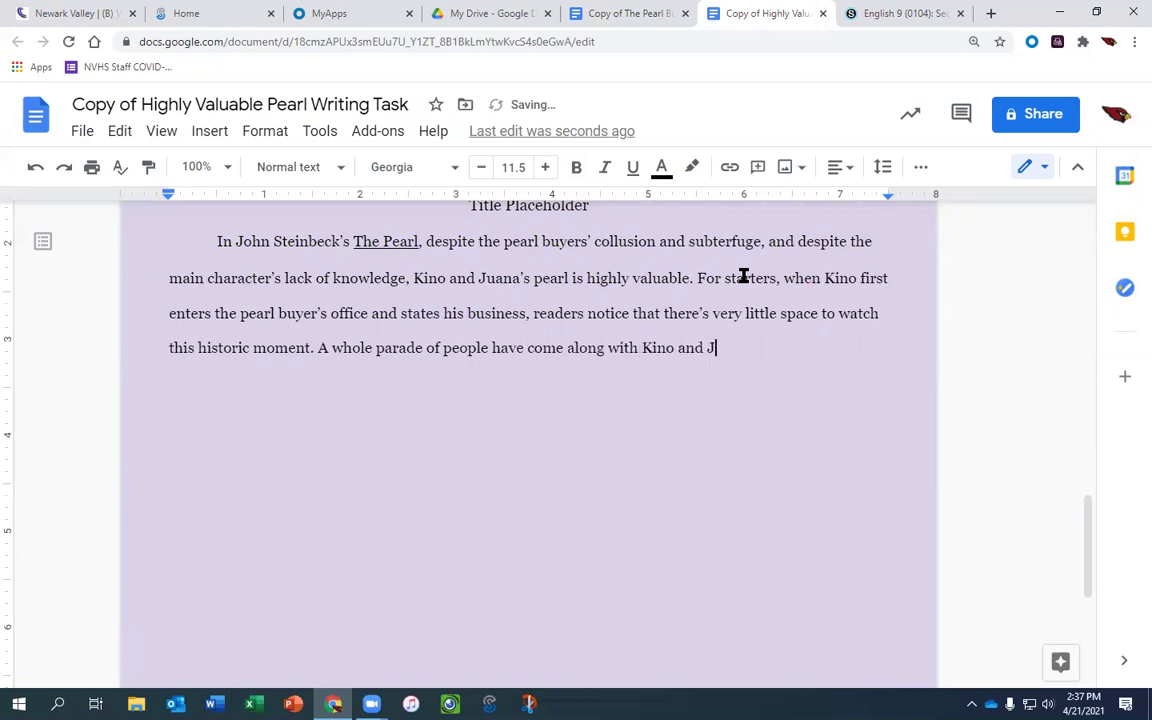
type("uana to")
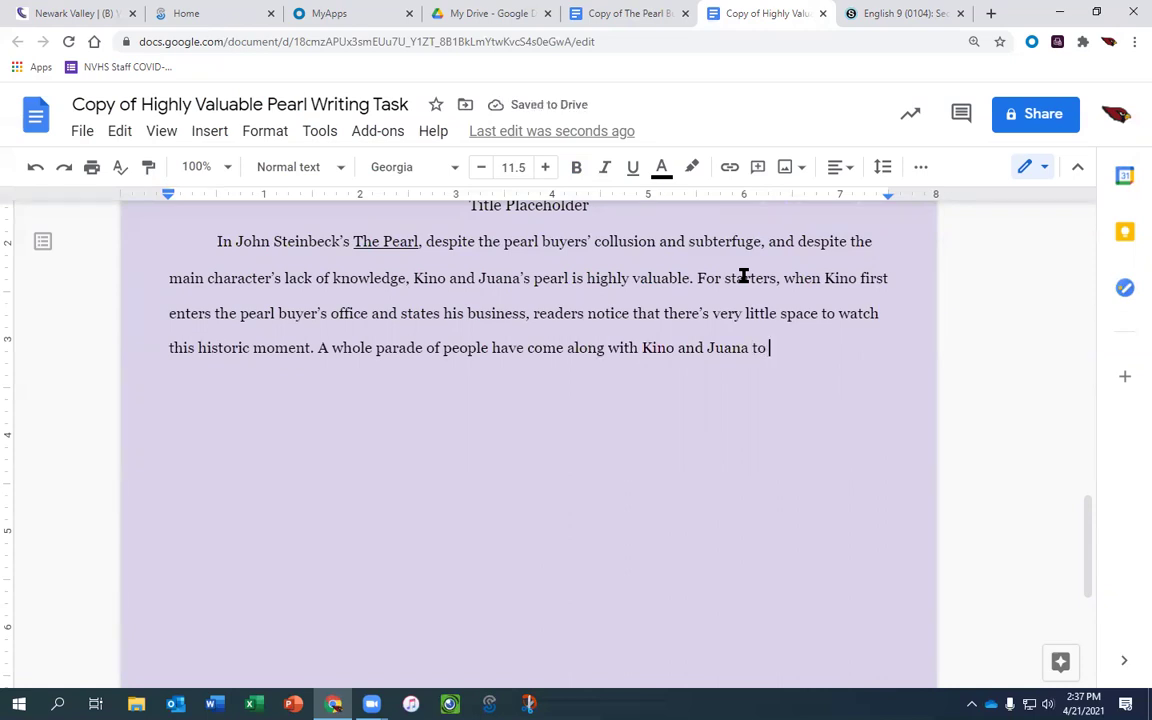
key("BackSpace")
key("BackSpace")
key("BackSpace")
type("just")
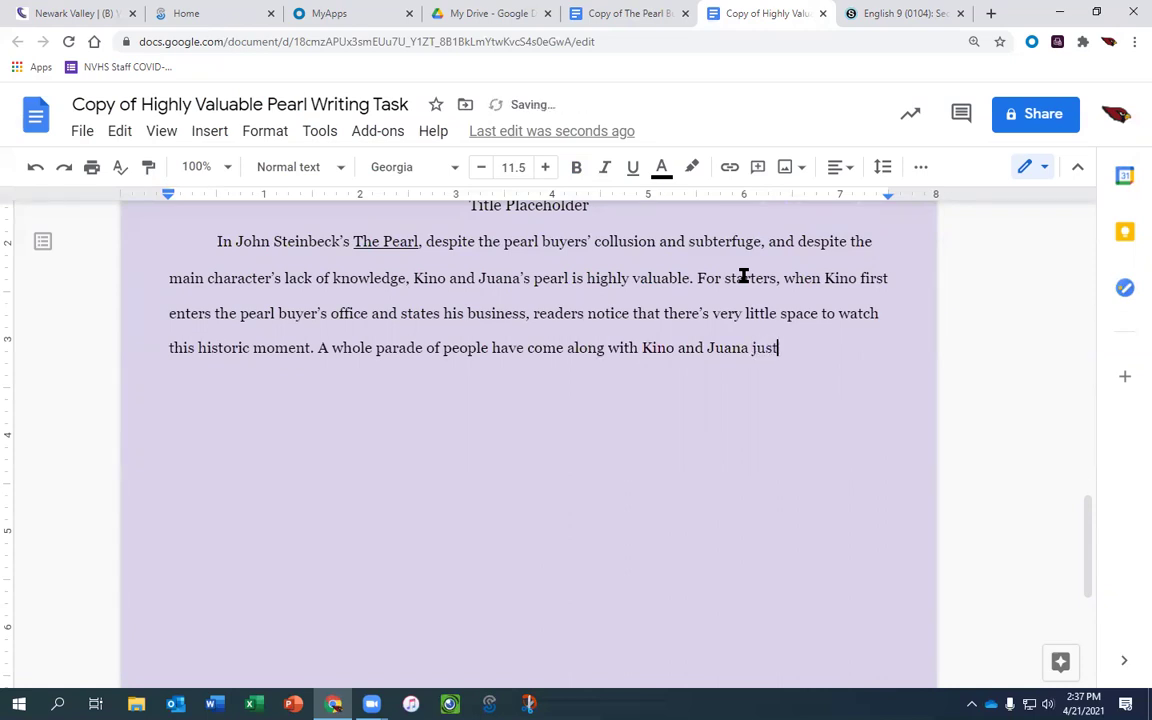
- Extend the parade sentence with "so they can say they were there"
type(" so they cna s")
type("ee")
key("BackSpace")
key("BackSpace")
key("BackSpace")
key("BackSpace")
key("BackSpace")
key("BackSpace")
type("an say the")
type("y were there the")
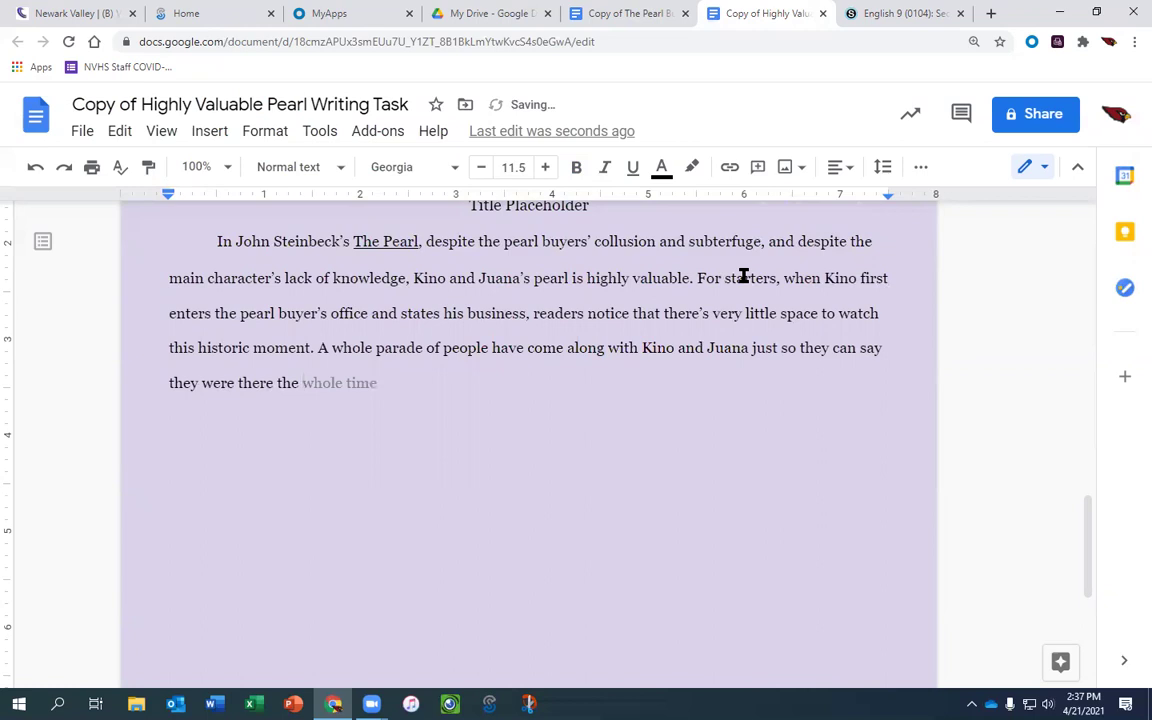
- Replace the trailing "the" in the parade sentence with "on such a momentous"
type(" da")
key("BackSpace")
key("BackSpace")
key("BackSpace")
key("BackSpace")
key("BackSpace")
key("BackSpace")
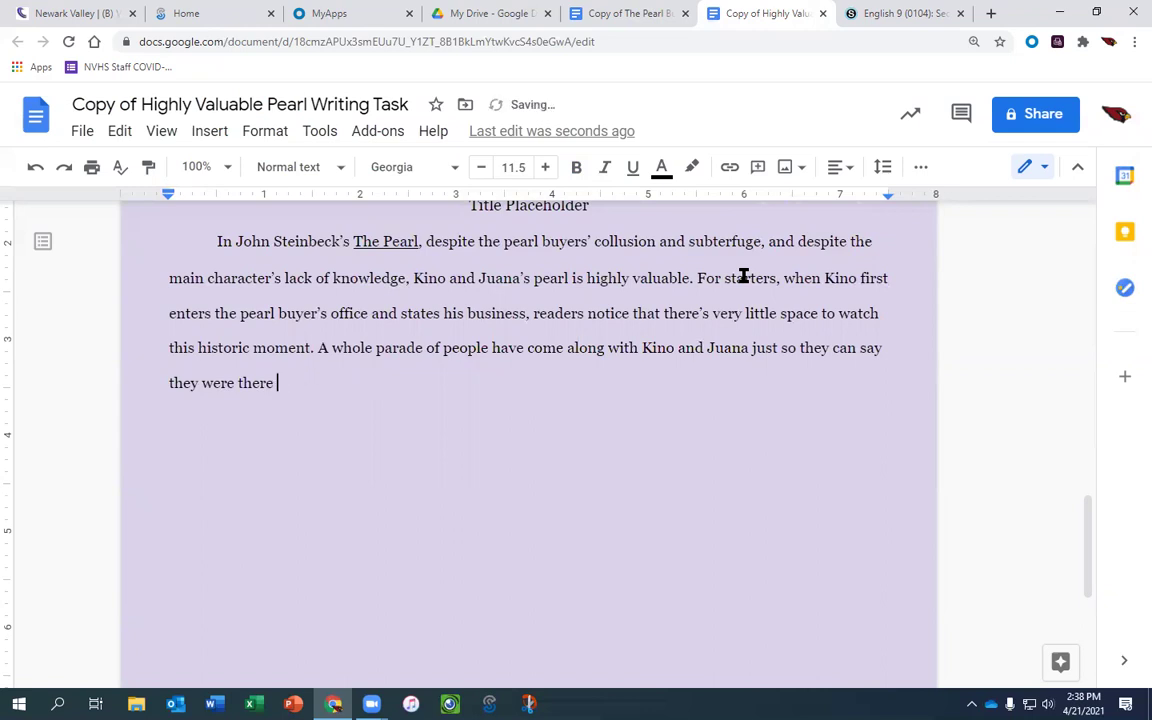
type("on such a momne")
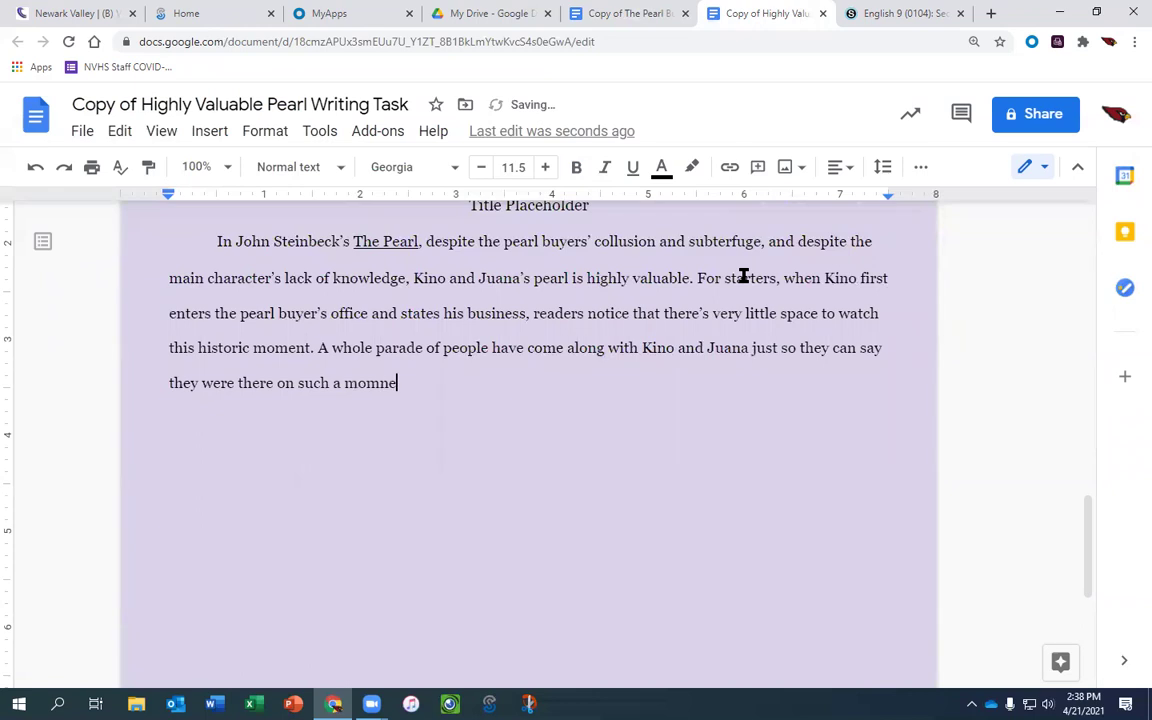
key("BackSpace")
key("BackSpace")
type("entous ")
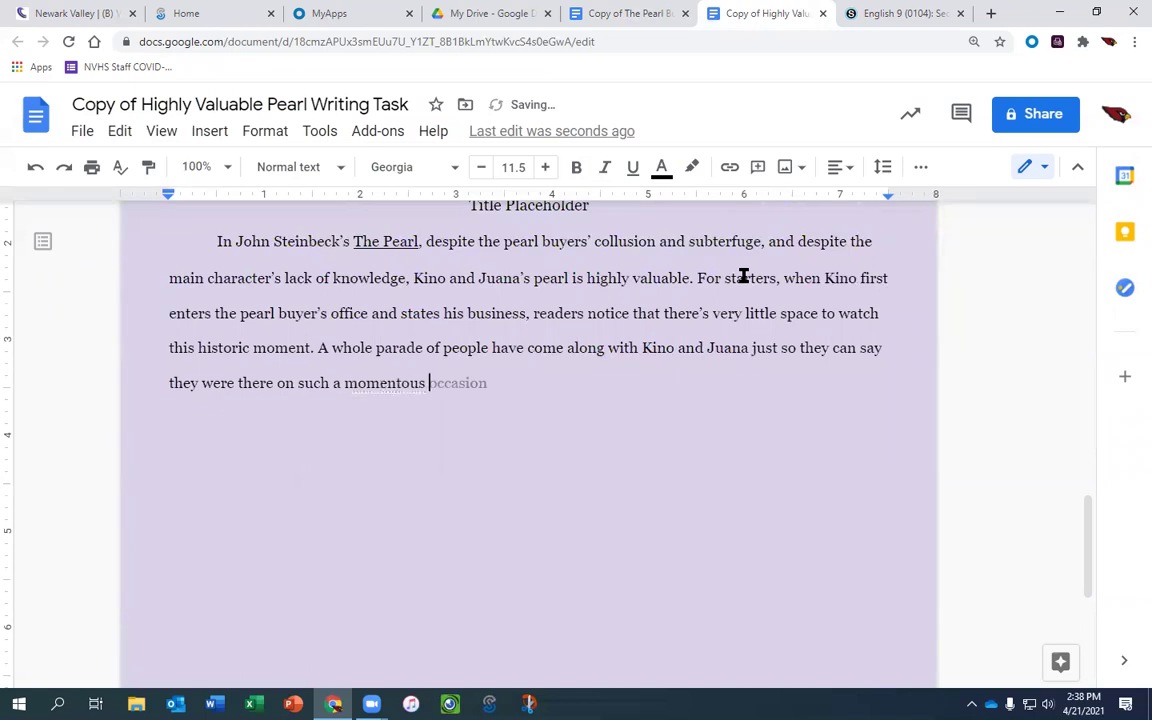
- Finish the parade sentence with "day." and add the sentence "It's going to be history in this little town."
type("day. It's history")
key("BackSpace")
key("BackSpace")
key("BackSpace")
key("BackSpace")
key("BackSpace")
key("BackSpace")
key("BackSpace")
key("BackSpace")
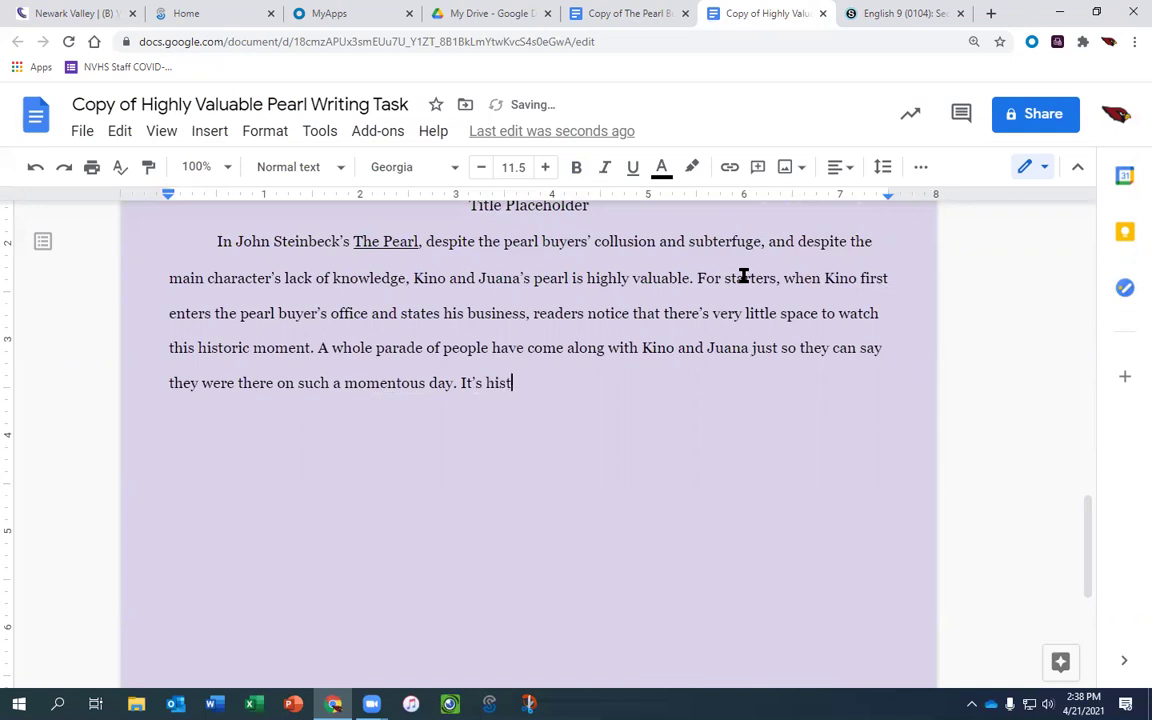
type("going to be history ")
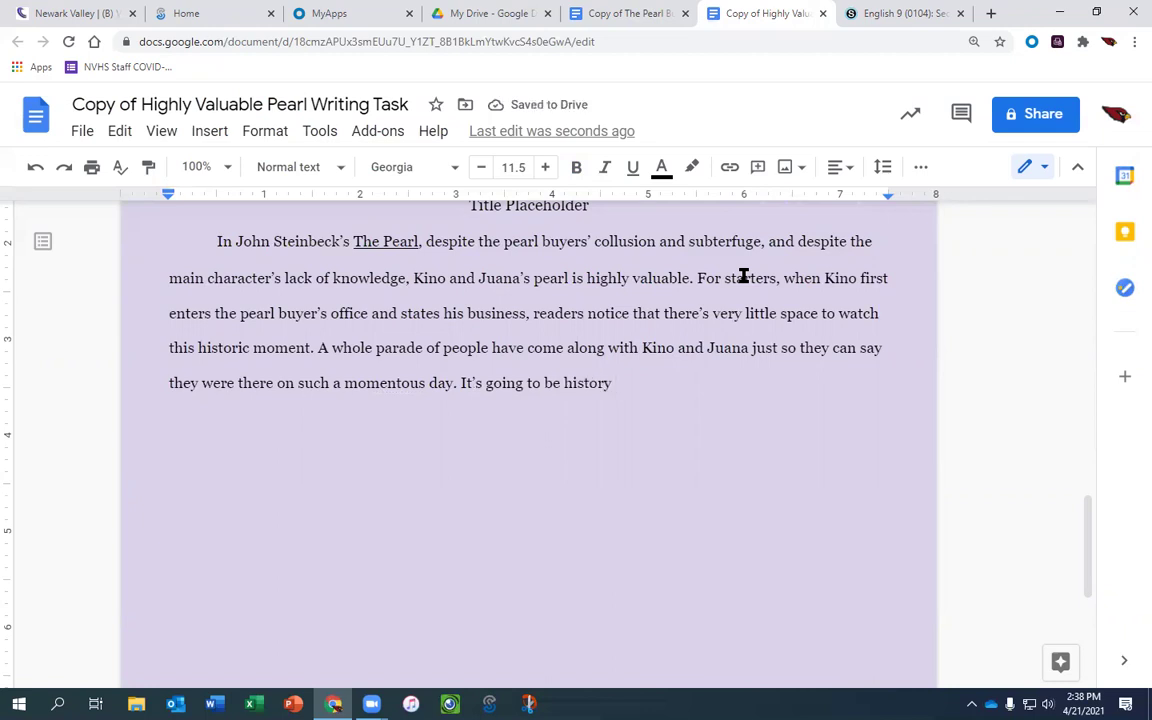
type("in this little town. ")
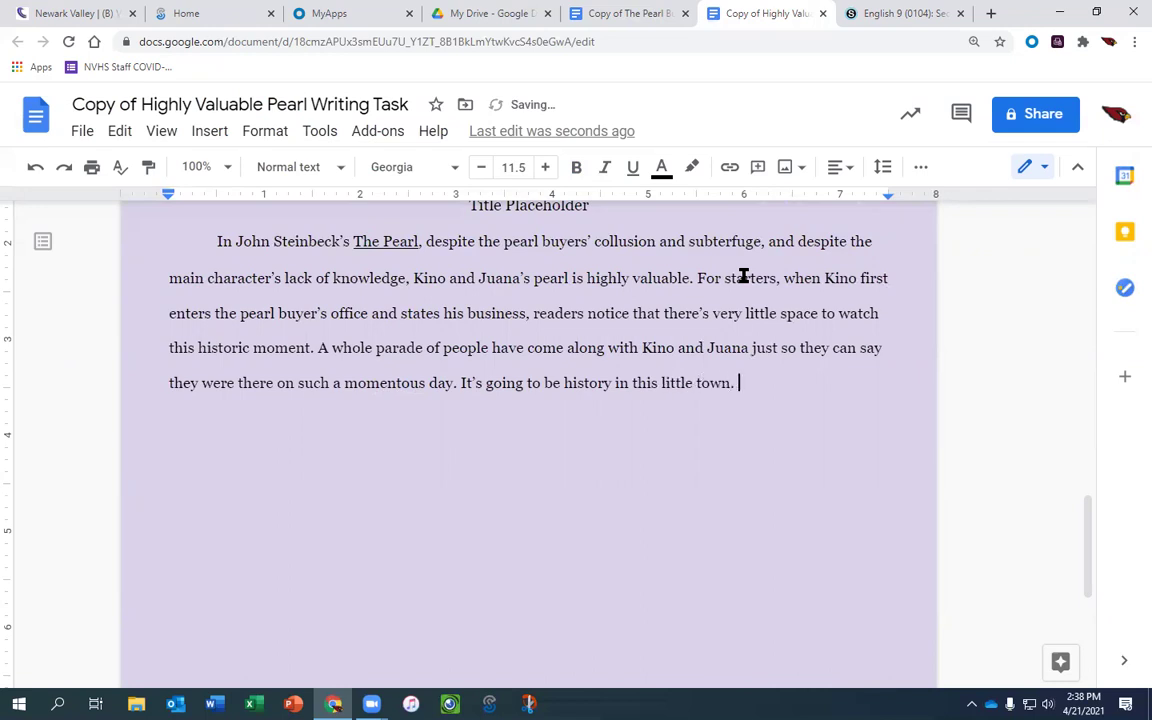
- Begin a new sentence at the end of the paragraph with "The pearl buyer's office"
type("The p")
key("BackSpace")
type("pearl buyer")
key("BackSpace")
key("BackSpace")
type("u")
key("BackSpace")
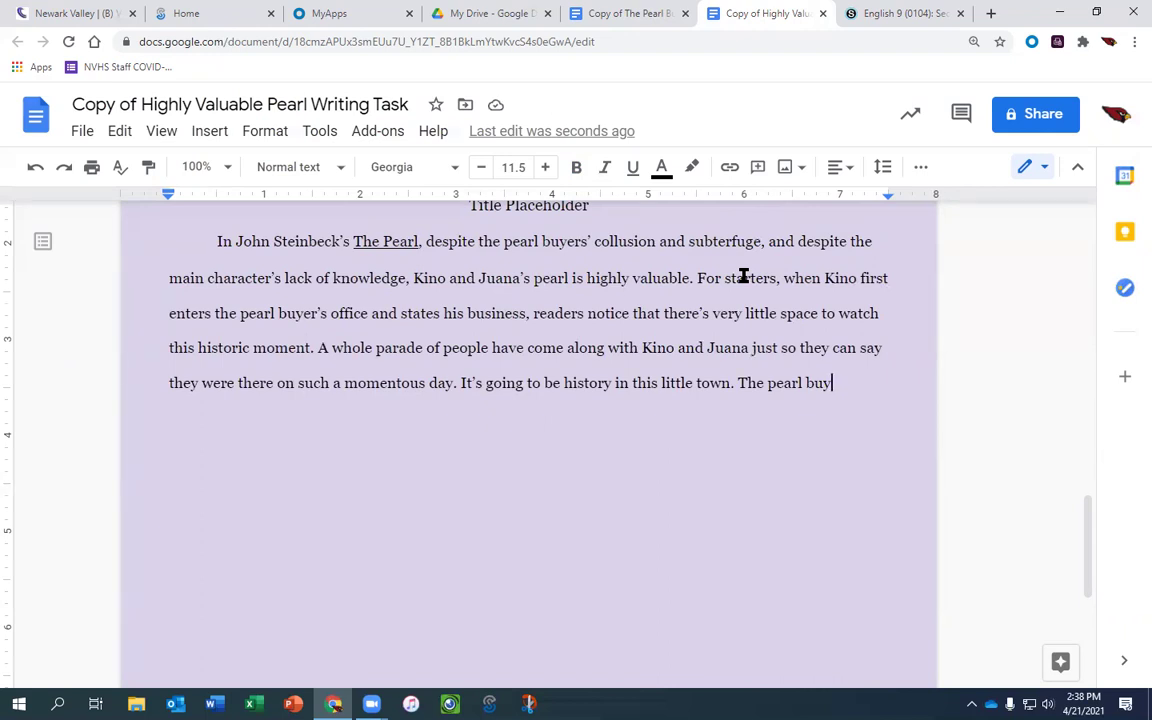
type("er's ")
type("office ")
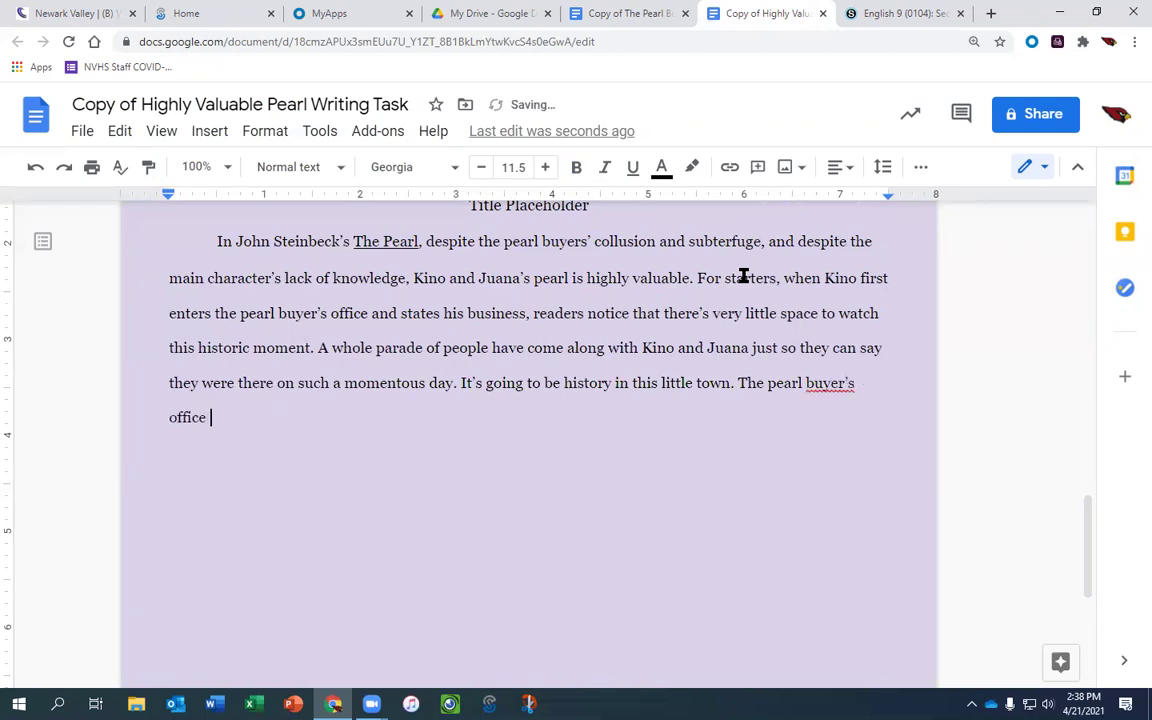
- Continue with "is so crowded that Steinbeck notes," and the quote "Several little boys, on their hands and knees, watched the scene around Kino's legs"
type("is so crowded that St")
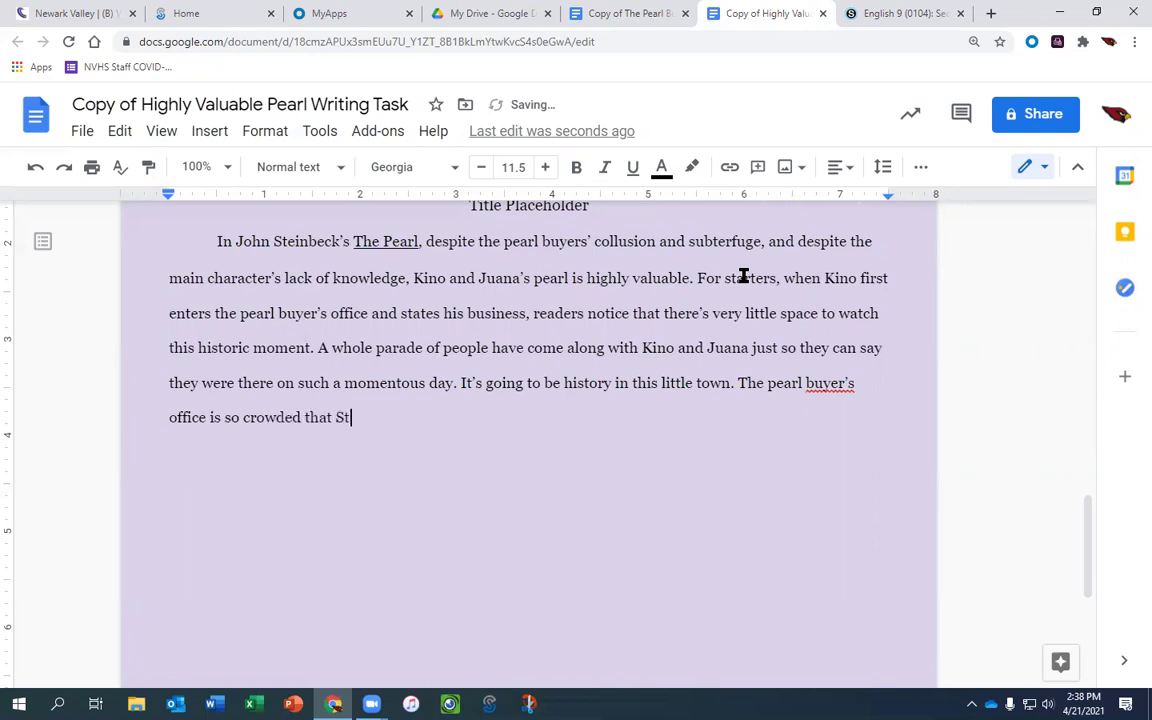
type("einbeck notes, ")
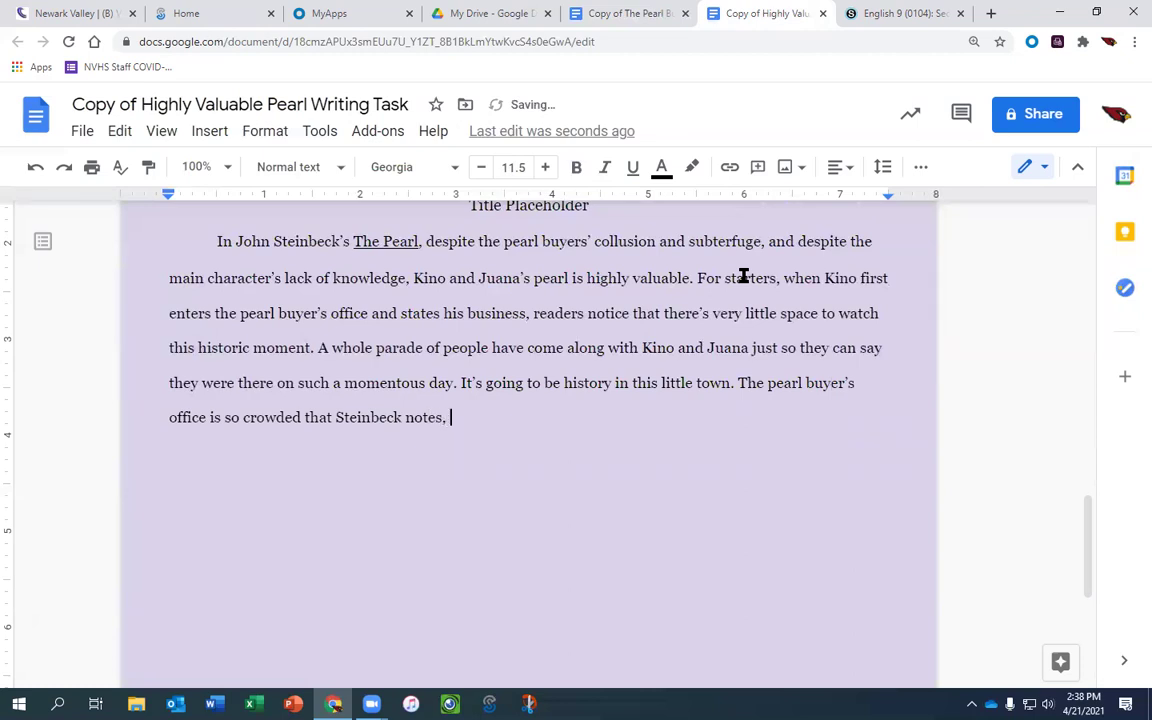
type(", \"")
type("Several little boys, on their hands and knees, watched the scene around Kino's legs")
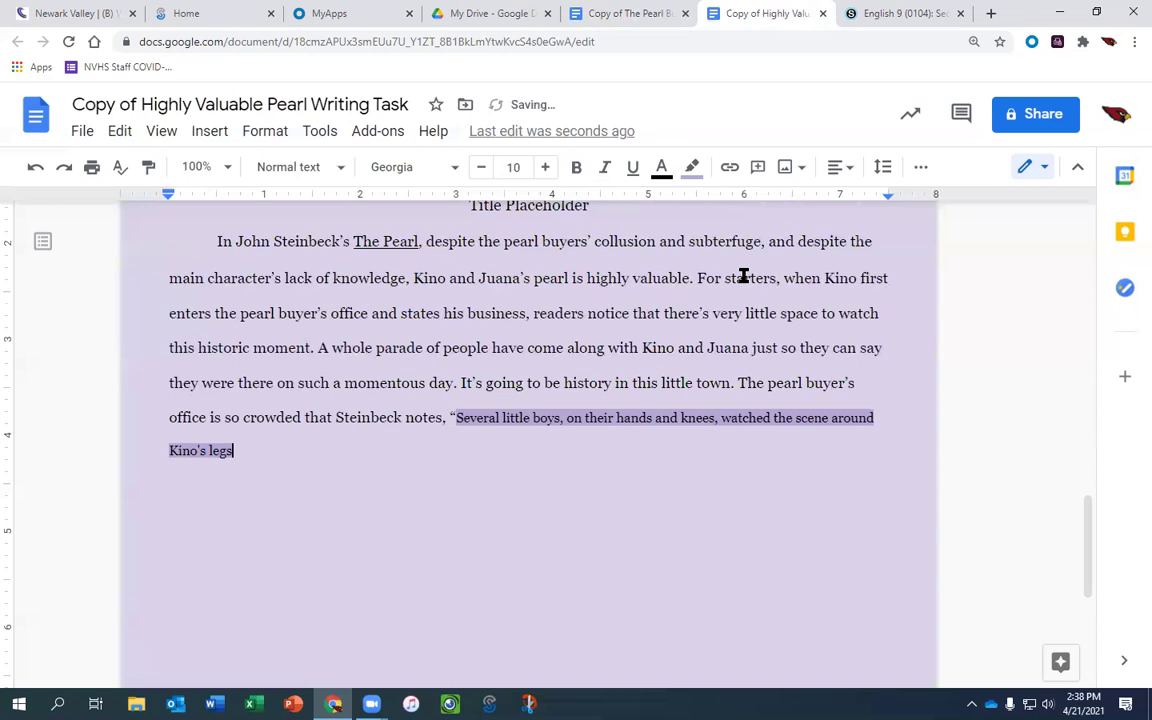
- Replace the comma after "notes" with "that" and make the quotation's first word lowercase "several"
left_click(450, 418)
key("BackSpace")
key("BackSpace")
type("that")
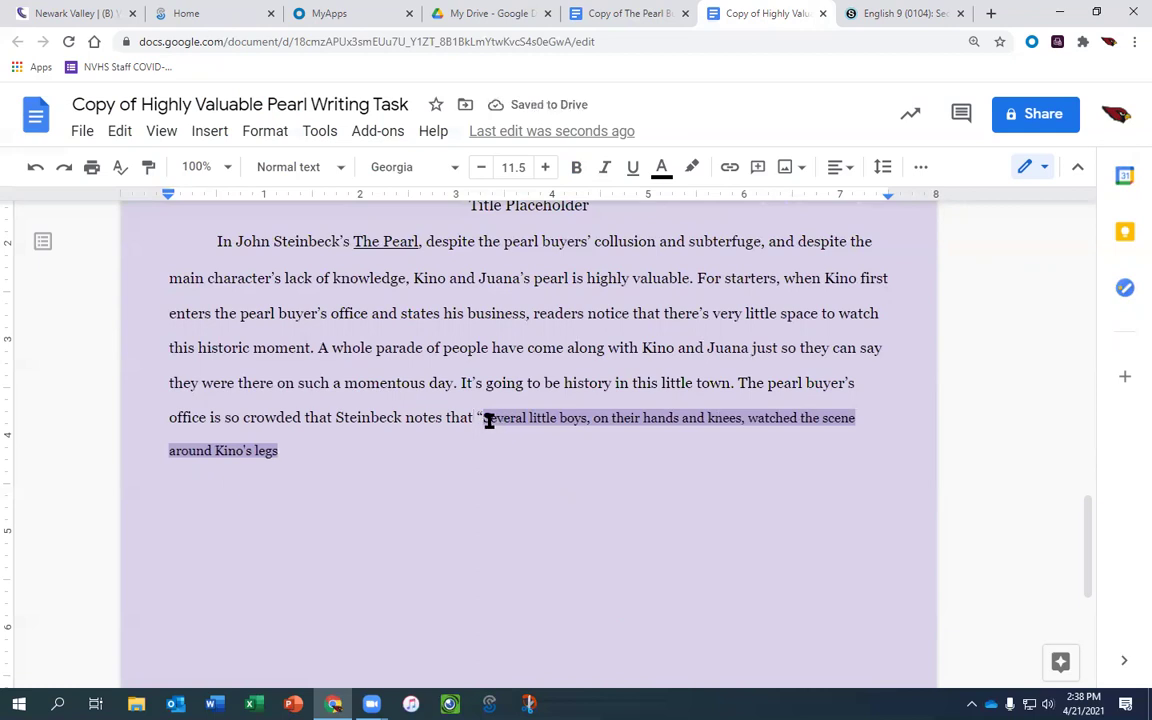
key("ctrl+shift+comma")
key("ctrl+shift+comma")
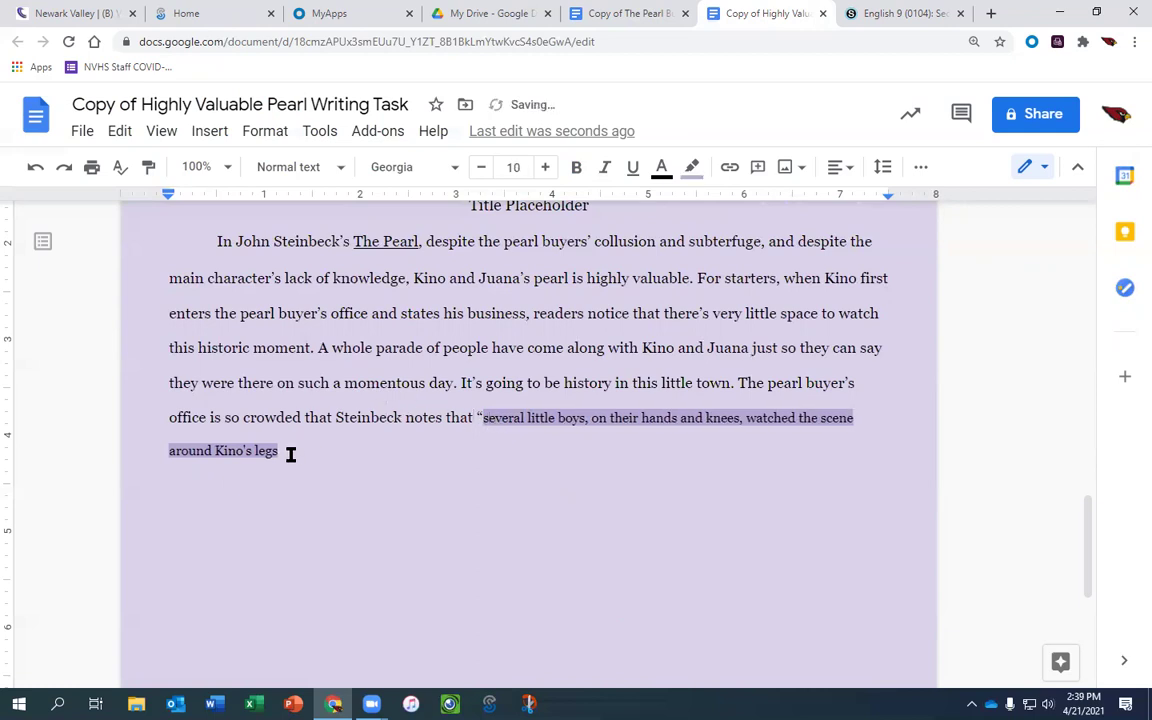
- Remove the highlight colour from the quotation about the little boys
left_click(693, 167)
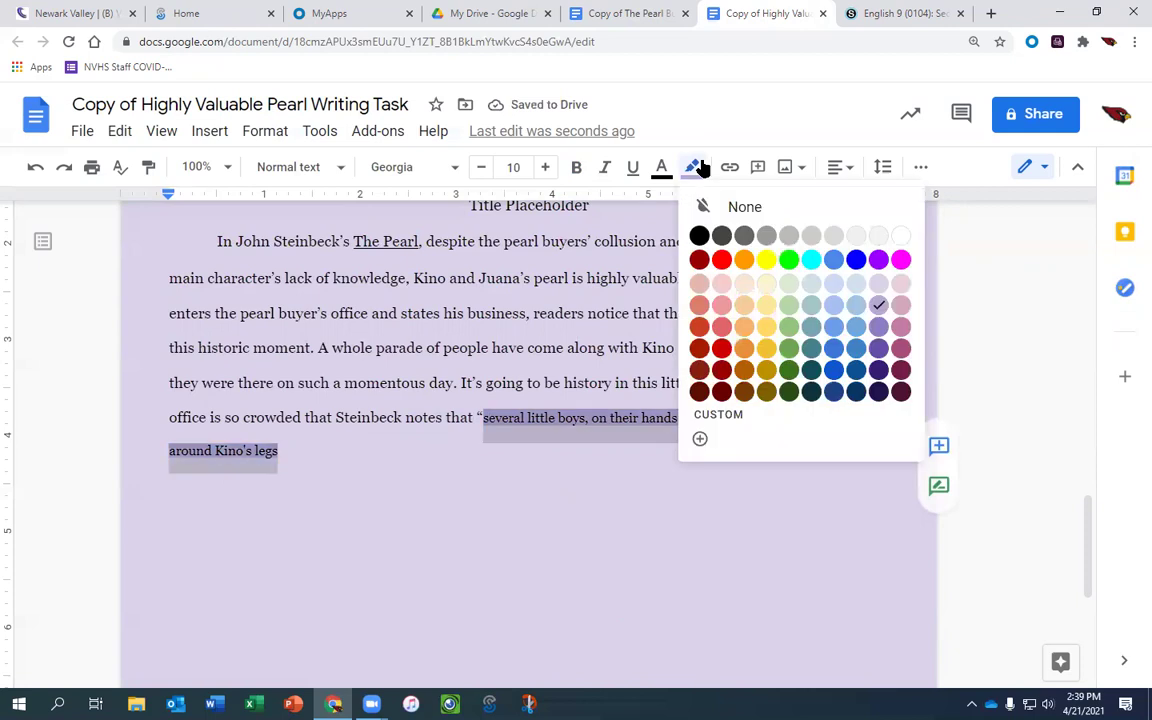
left_click(748, 206)
key("Right")
- Set the font size of the whole paragraph, including the quotation, to 12
double_click(406, 318)
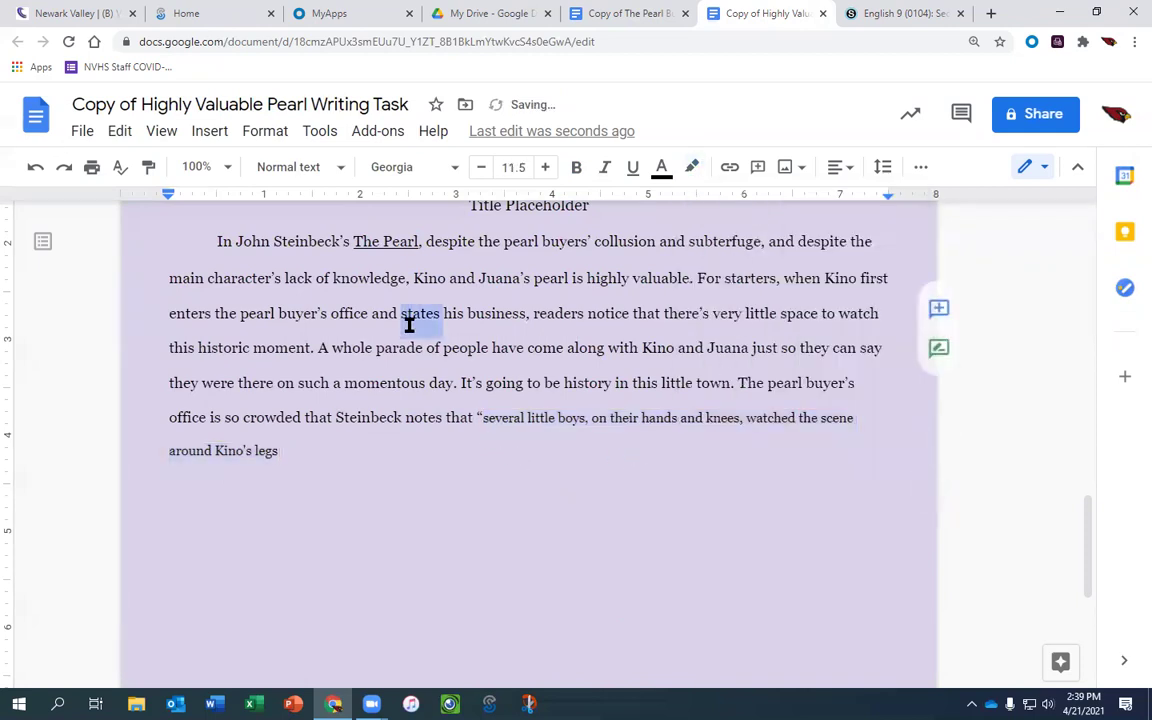
left_click(363, 313)
double_click(347, 313)
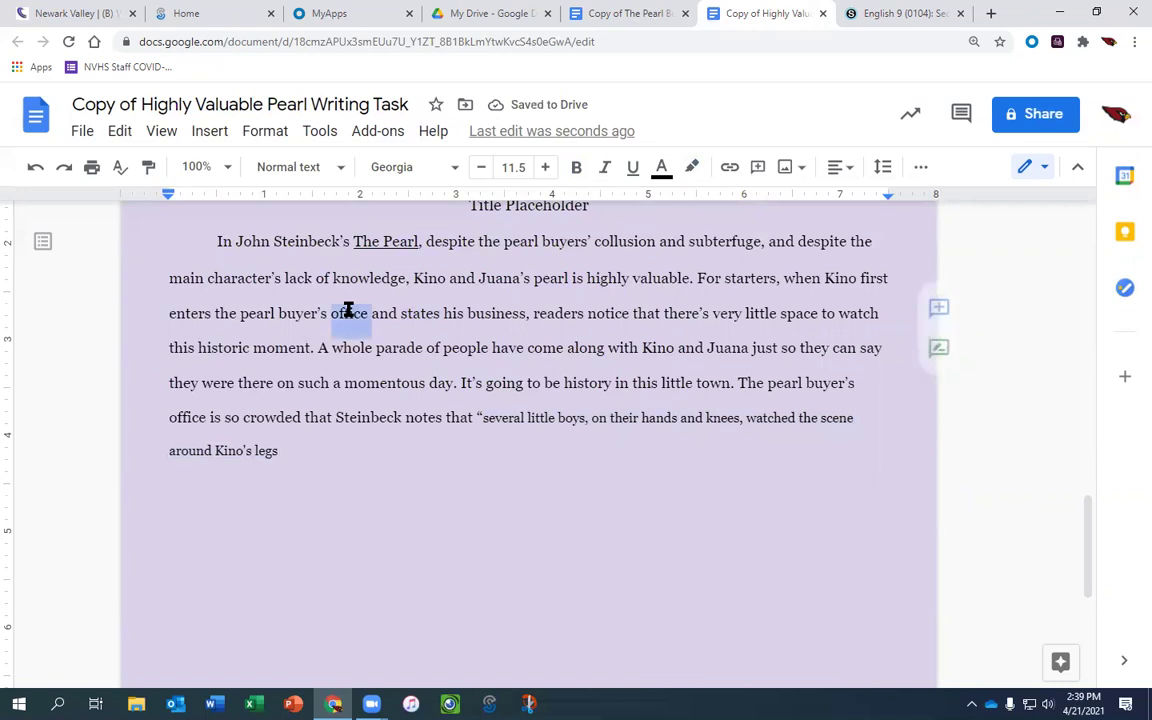
left_click_drag(319, 450, 217, 243)
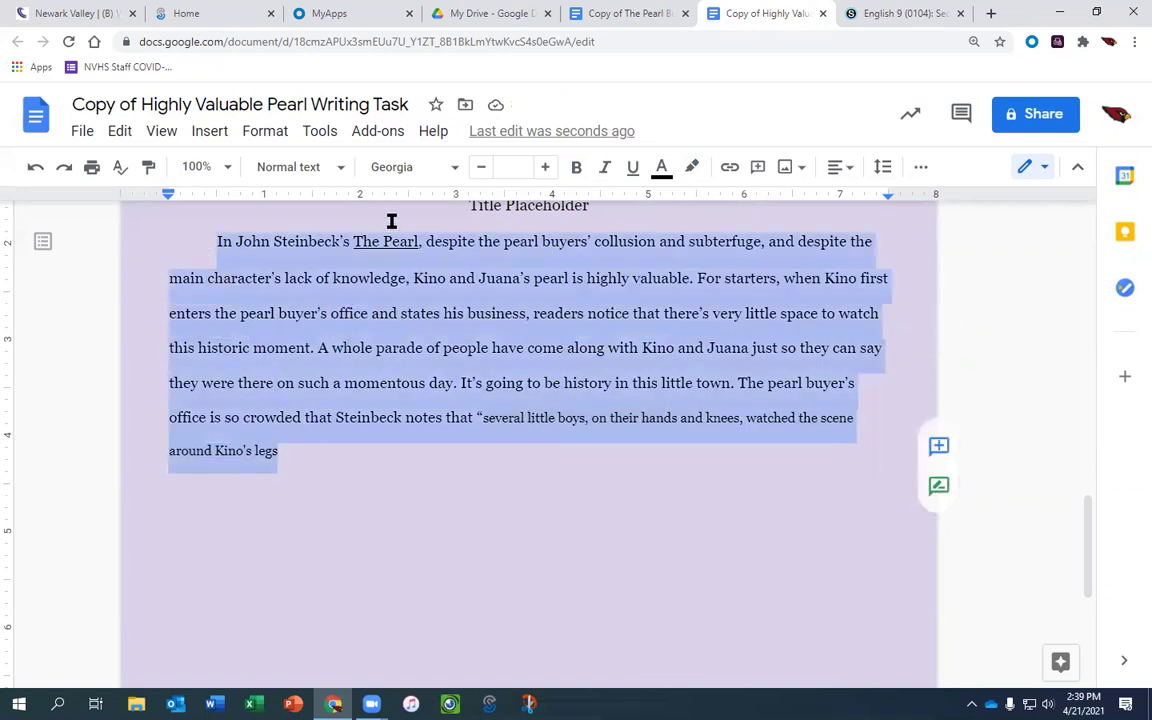
left_click(514, 167)
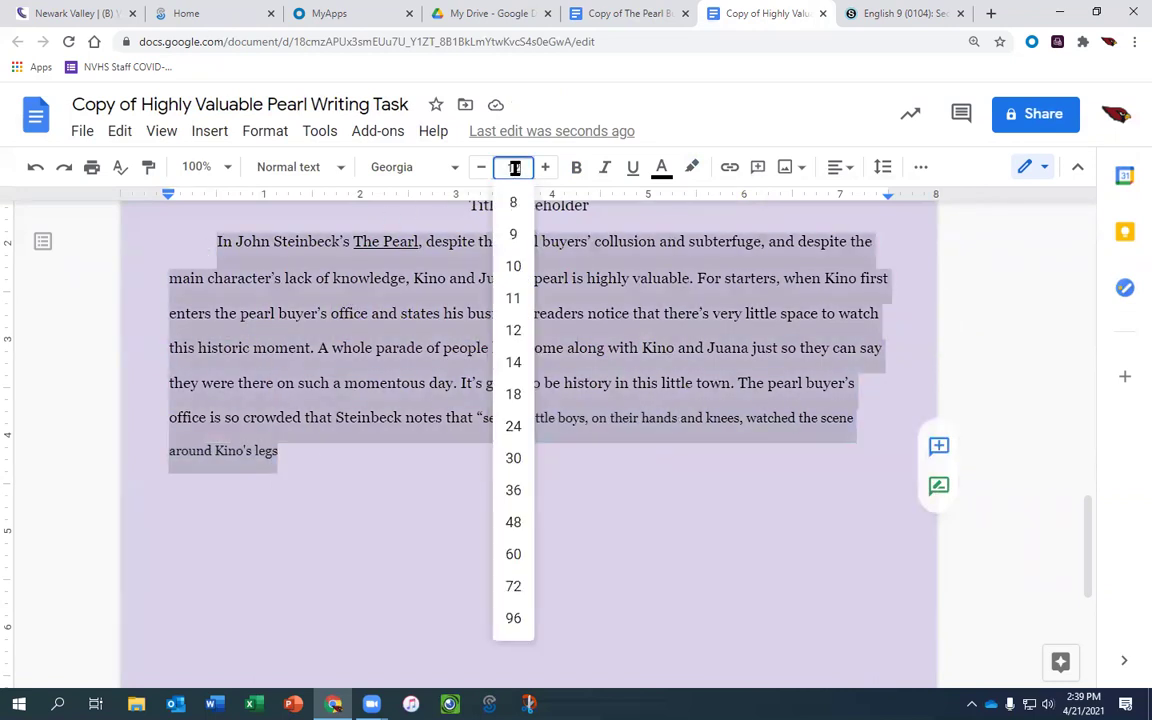
type("12")
key("Return")
left_click(509, 424)
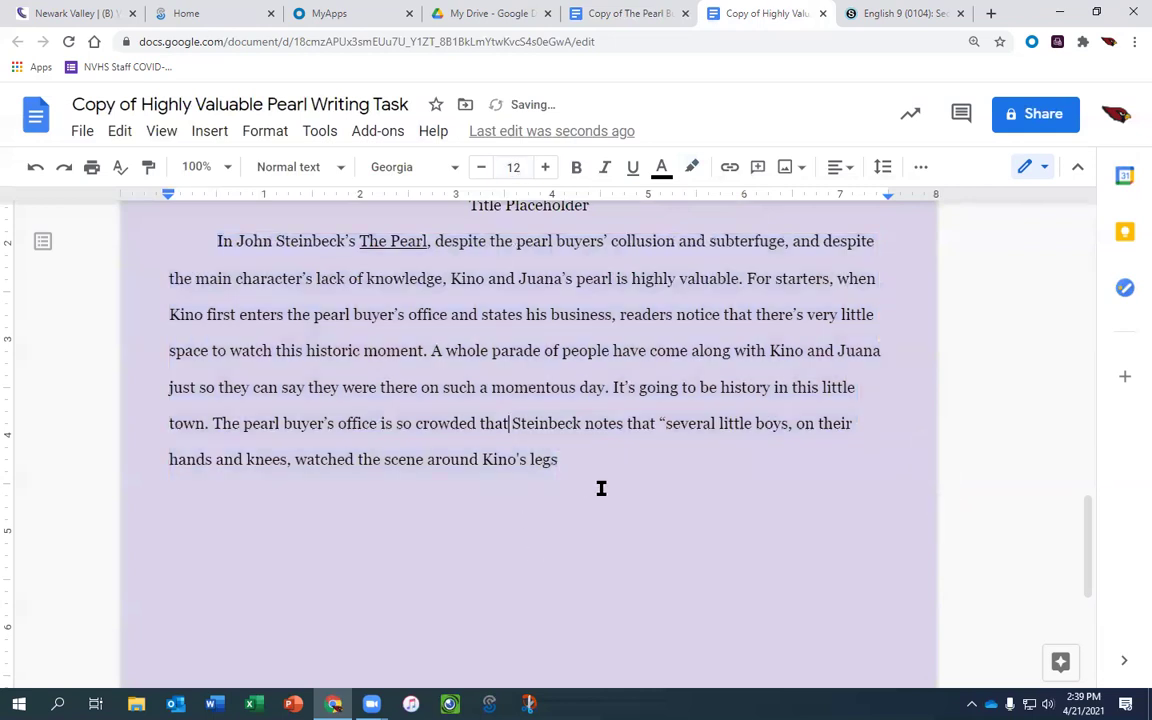
- Insert "with onlookers" after "so crowded" in the sentence that leads into the quotation
double_click(266, 390)
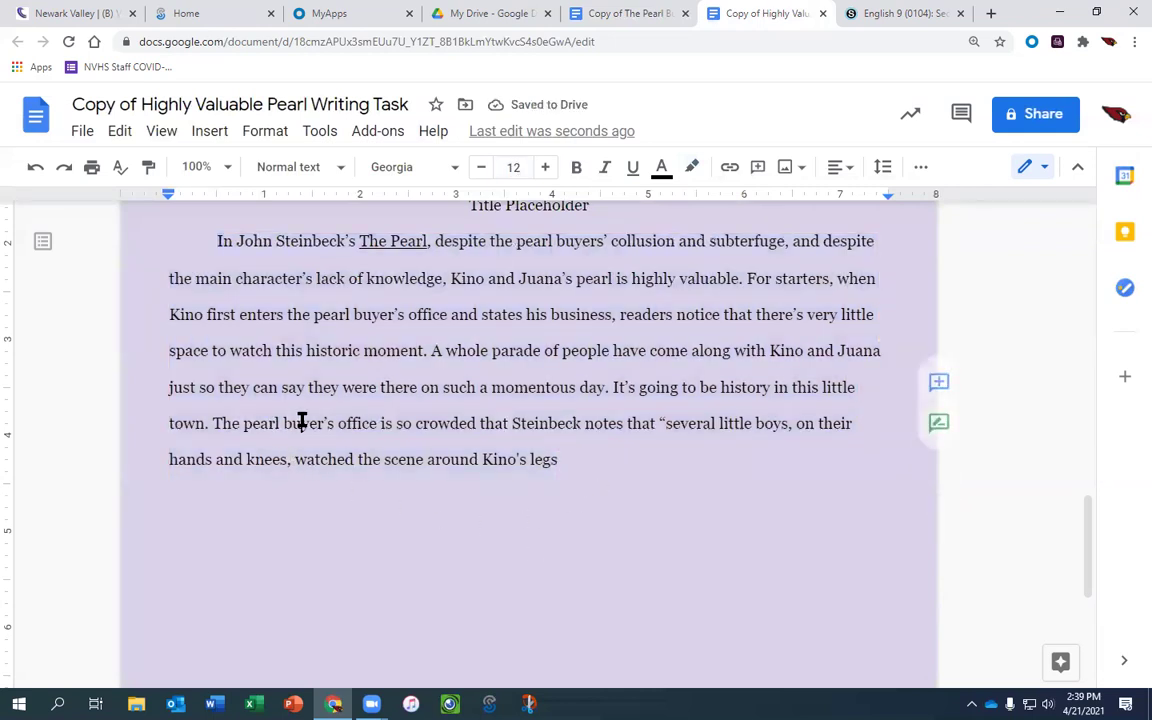
double_click(302, 421)
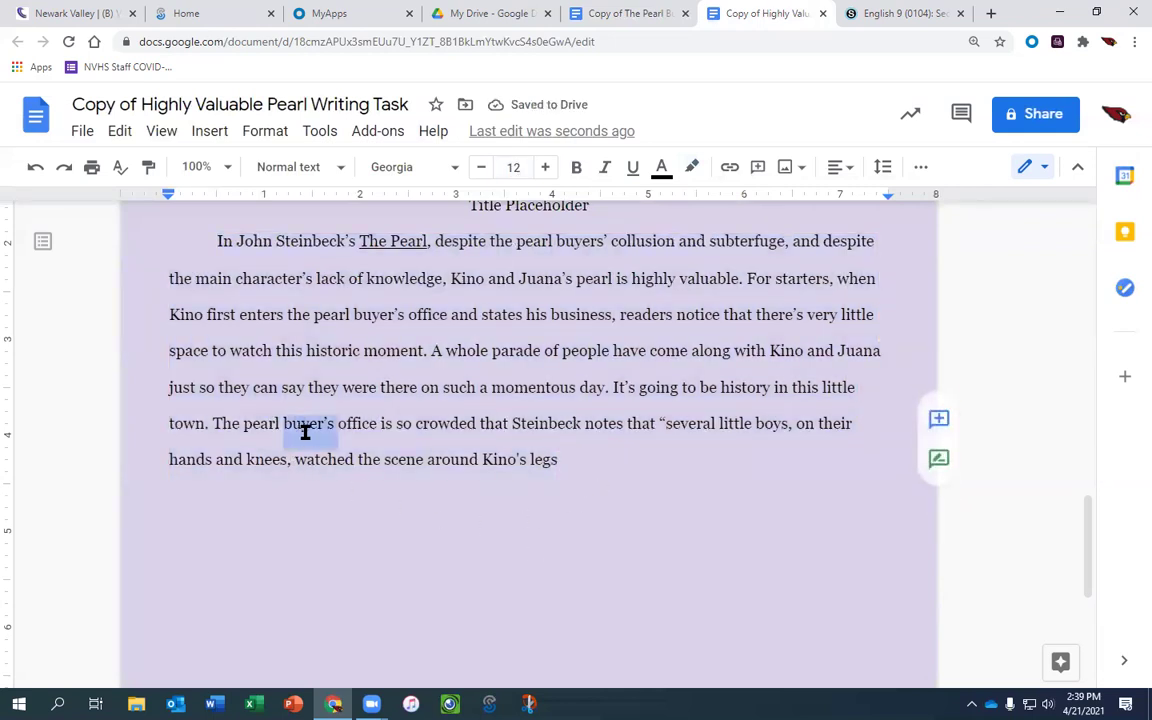
left_click(480, 423)
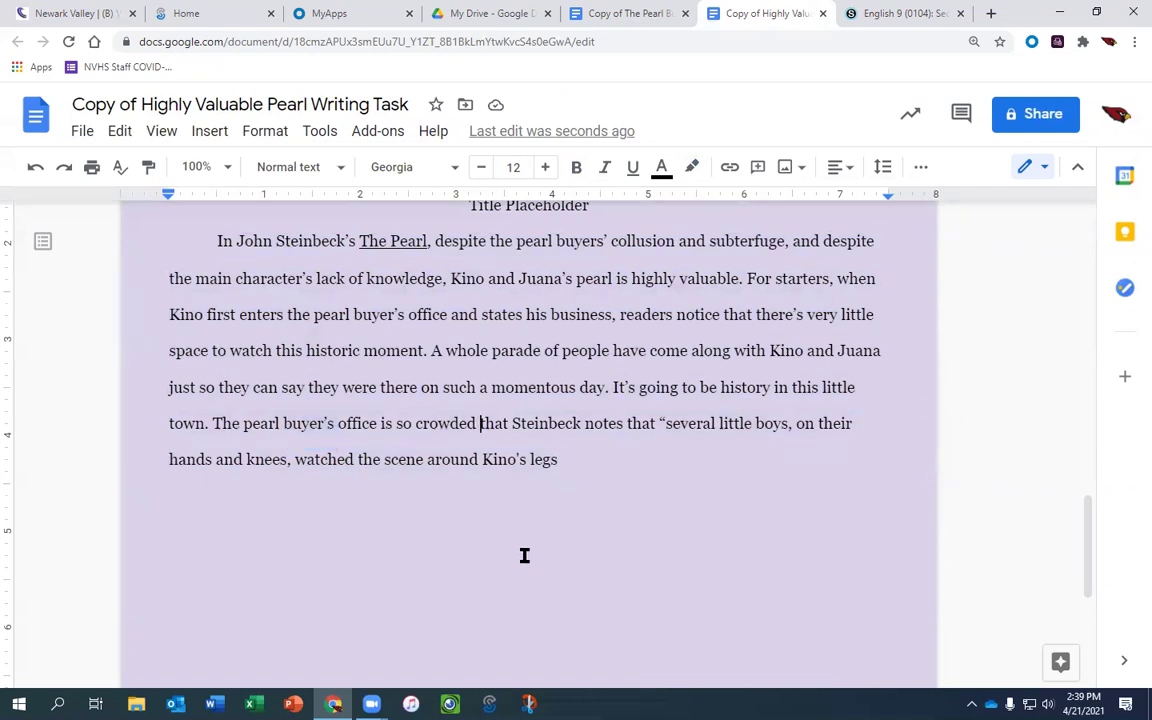
type("with onlooker")
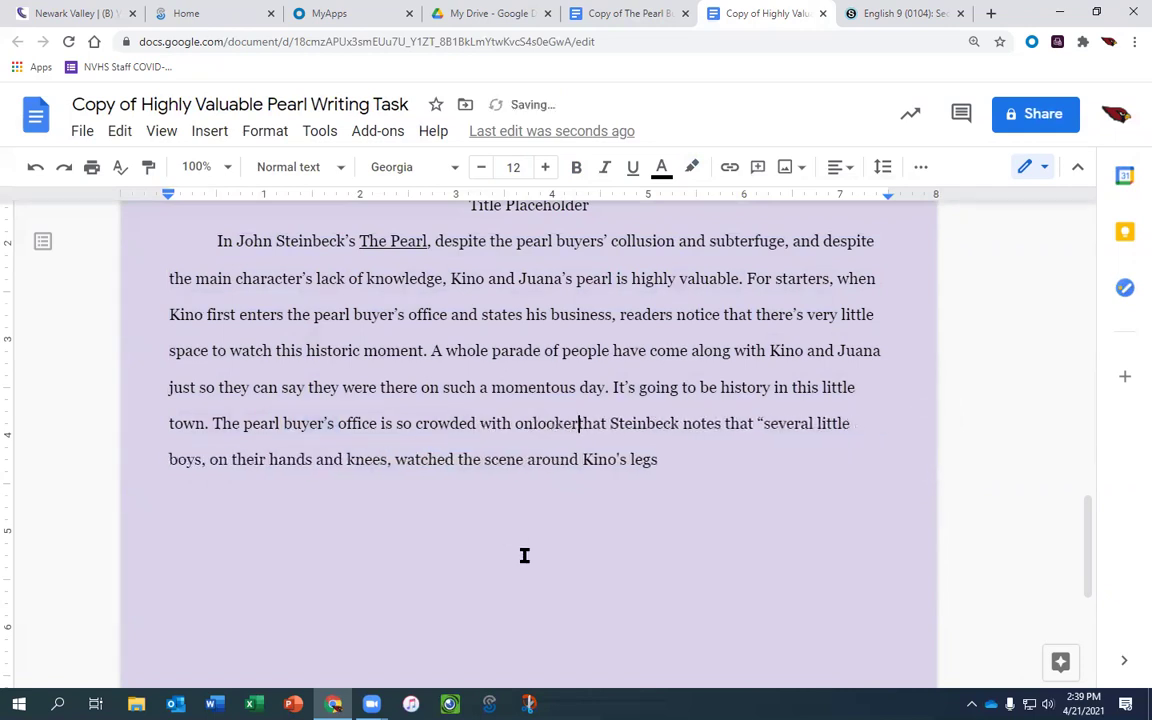
type("s")
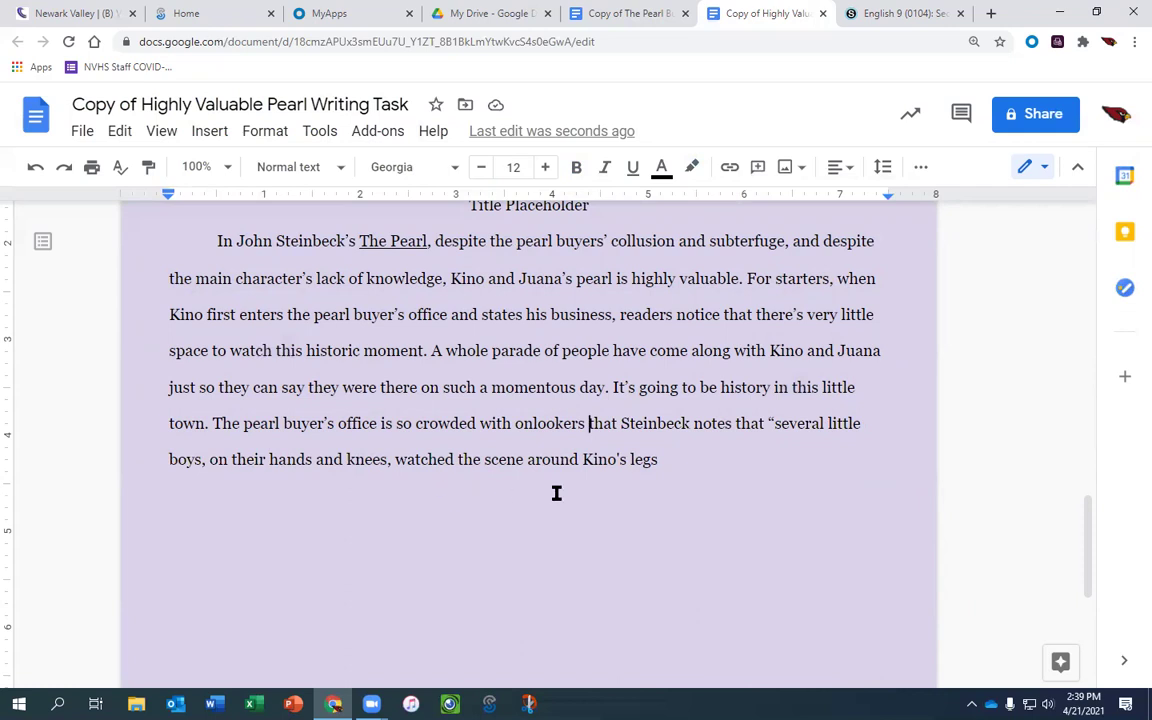
- Close the quotation after "legs", checking the passage in the active reading document, and add the page citation "(48)."
left_click(690, 465)
type(".")
left_click(635, 14)
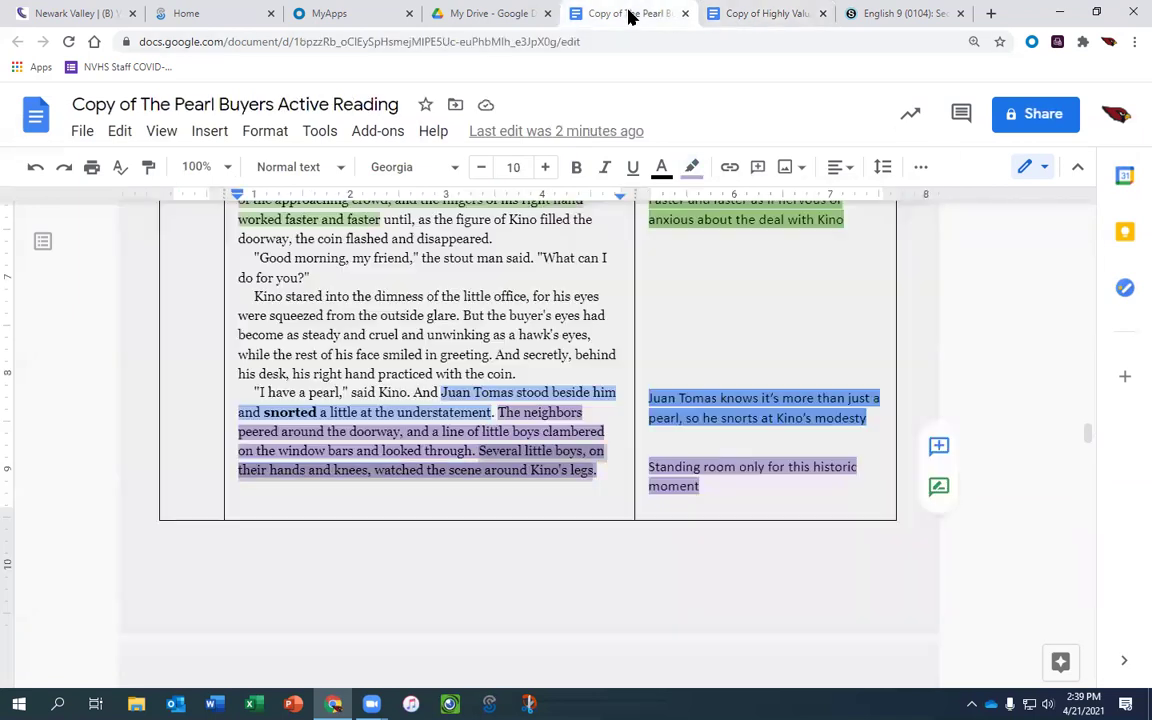
scroll(484, 428, "up", 3)
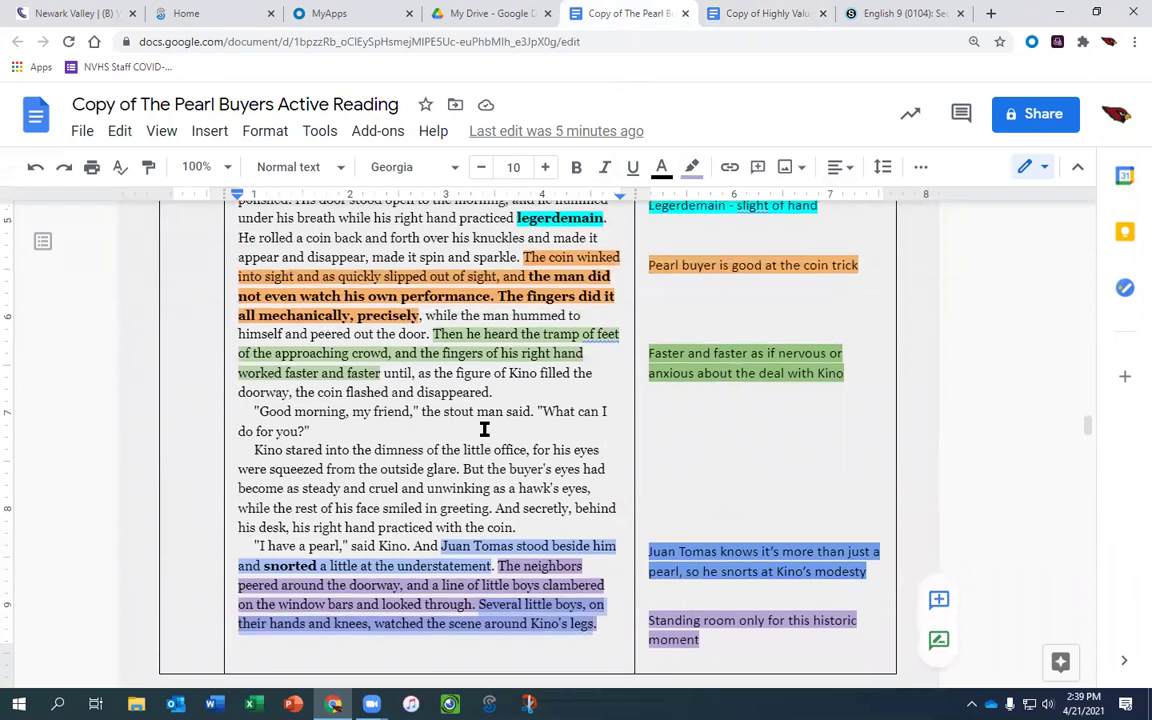
scroll(485, 430, "up", 2)
scroll(482, 430, "down", 3)
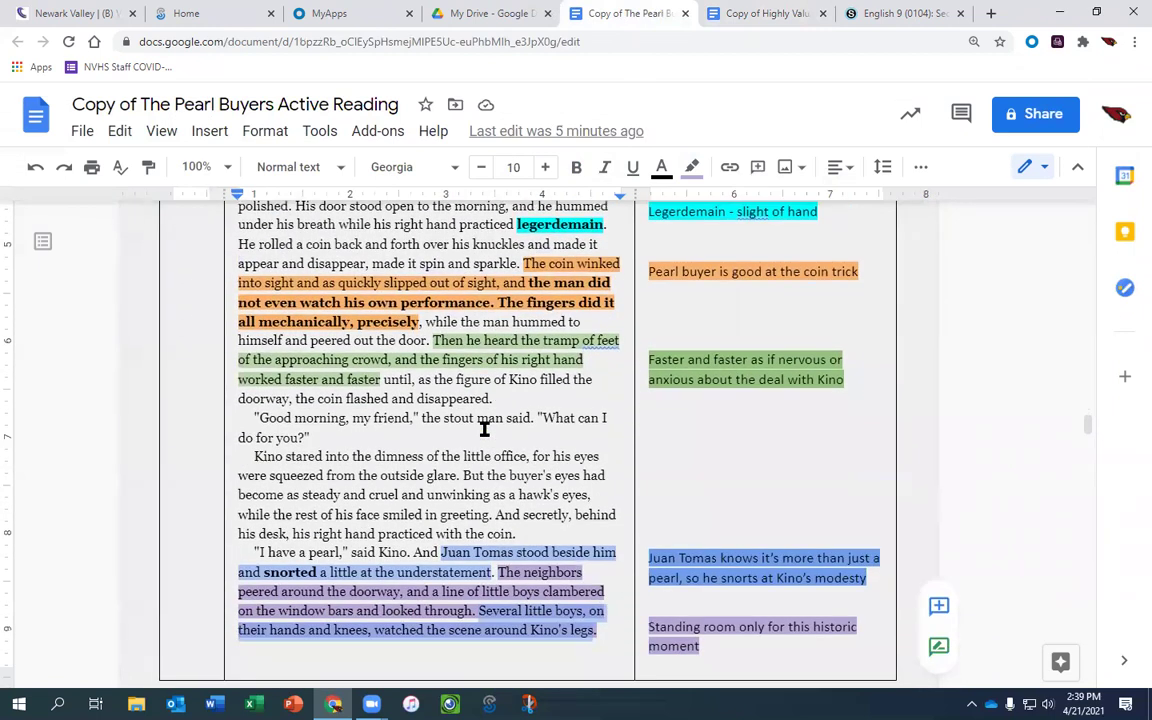
left_click(800, 14)
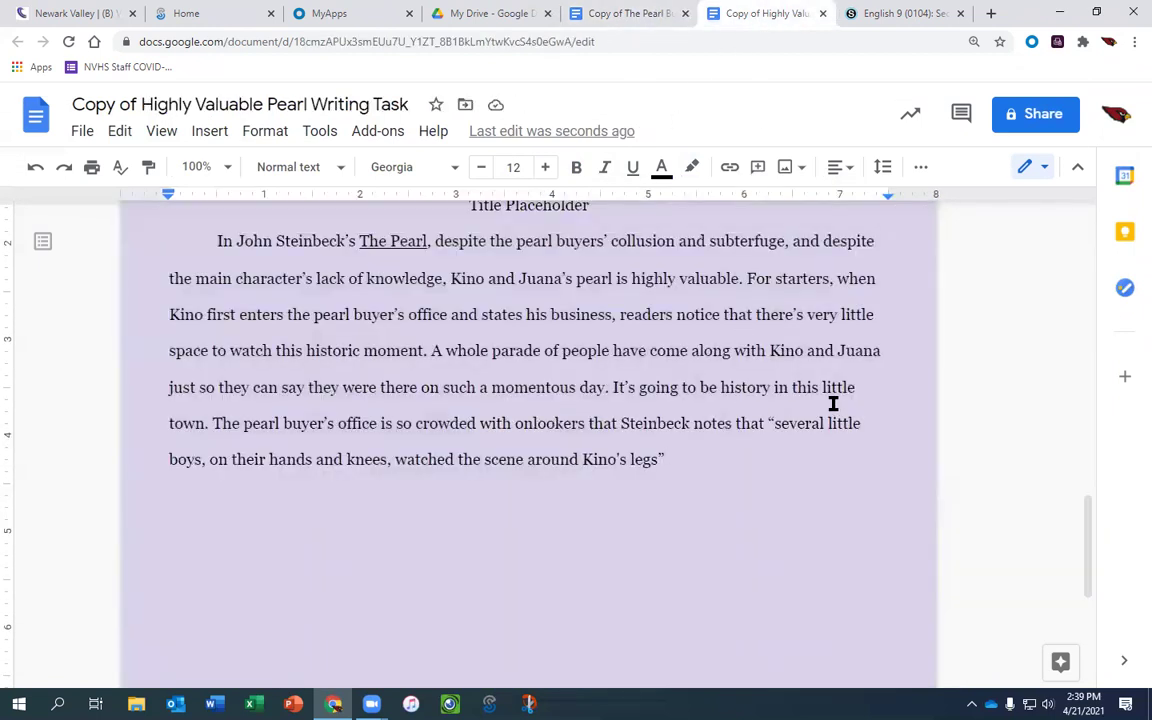
type("(48).")
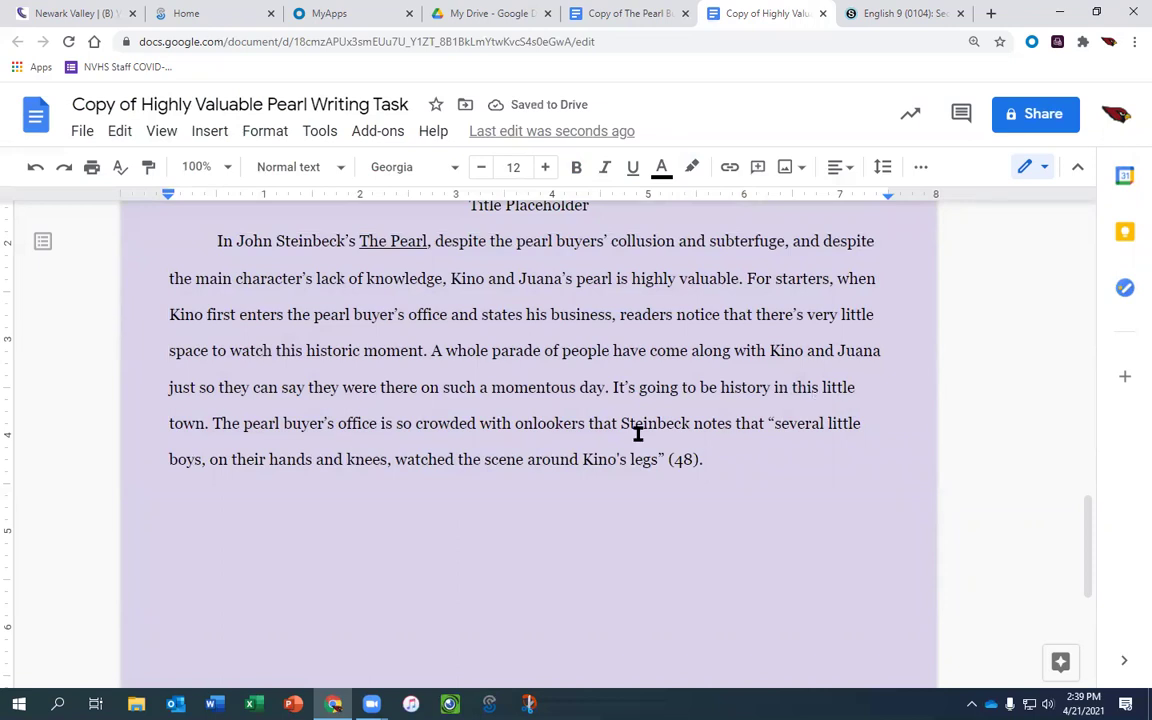
- Make the transition "For starters," bold
left_click(826, 280)
left_click_drag(826, 283, 751, 285)
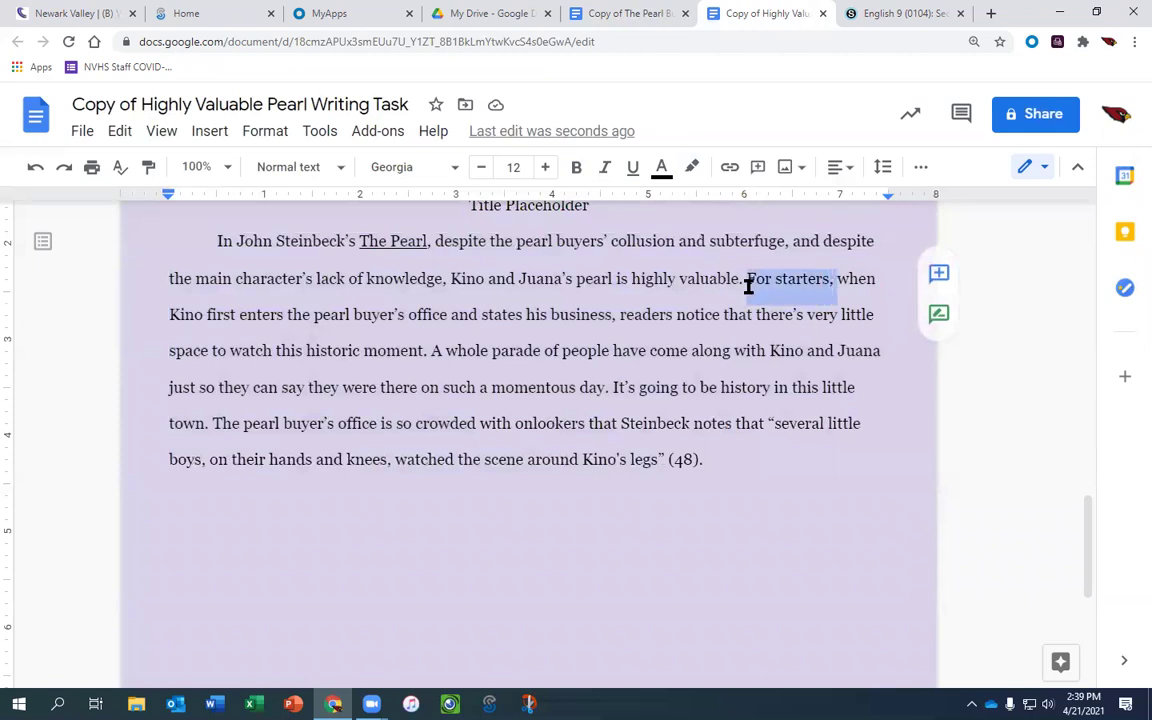
key("ctrl+b")
left_click(836, 317)
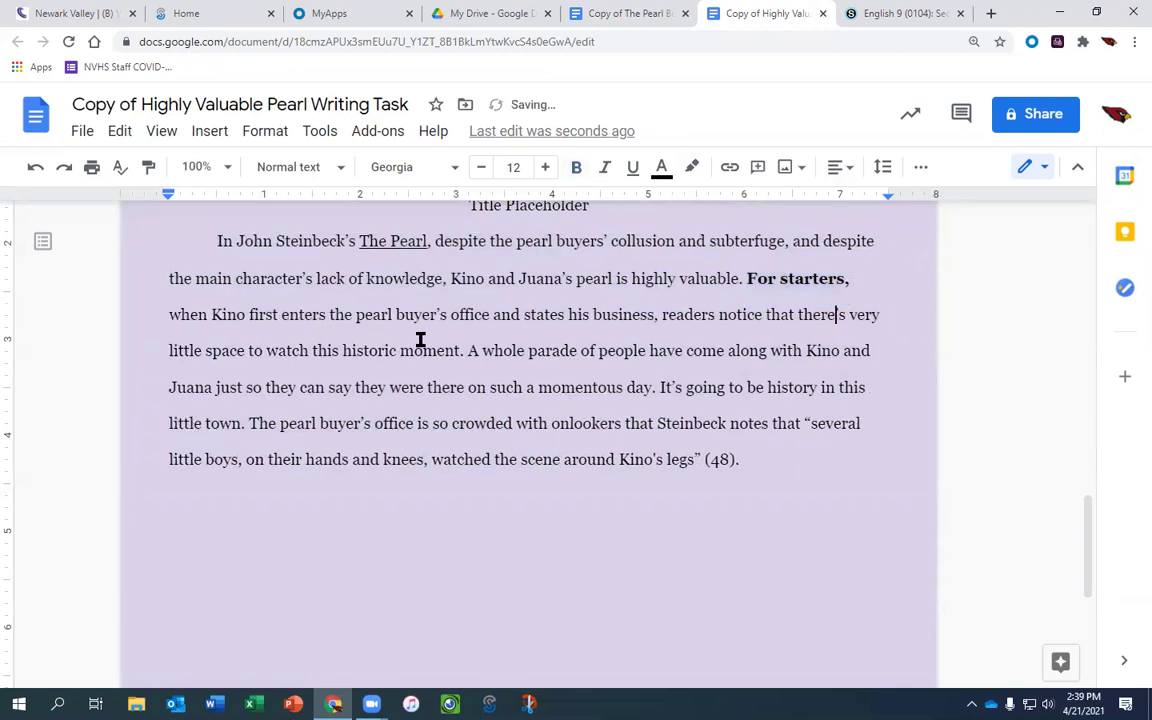
- Highlight the lead-in from "when Kino first enters" through "so crowded with onlookers that" in bright green
left_click_drag(170, 315, 595, 311)
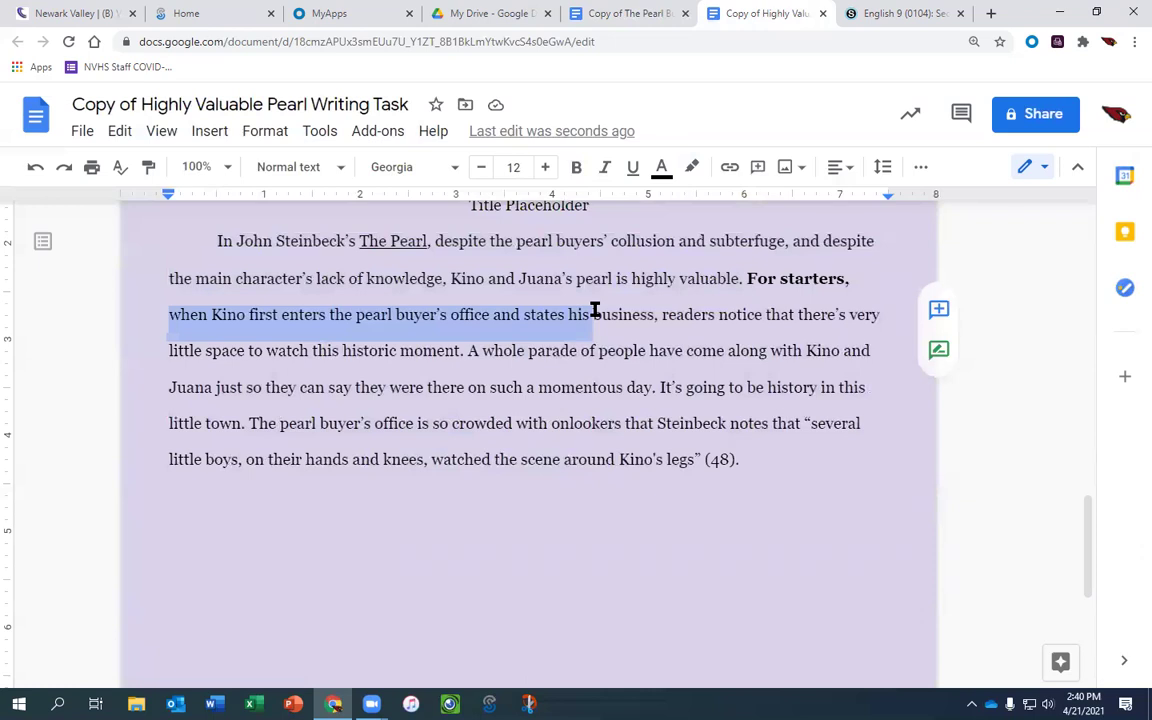
left_click_drag(595, 311, 459, 351)
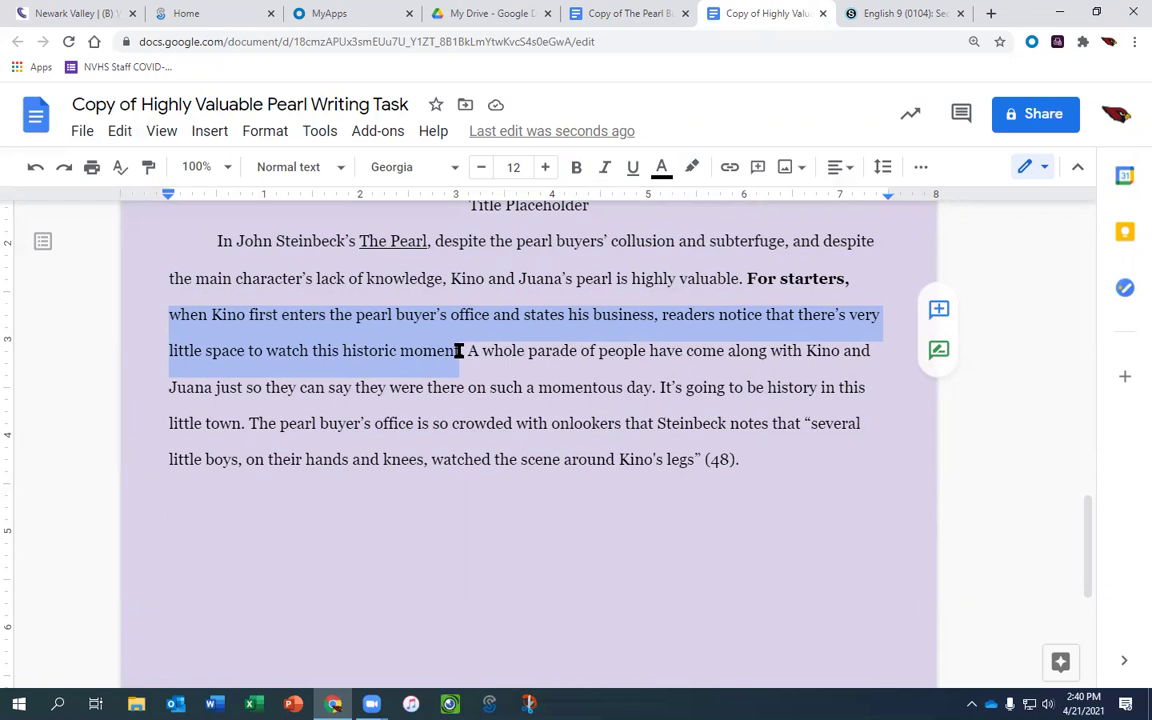
left_click_drag(459, 351, 658, 388)
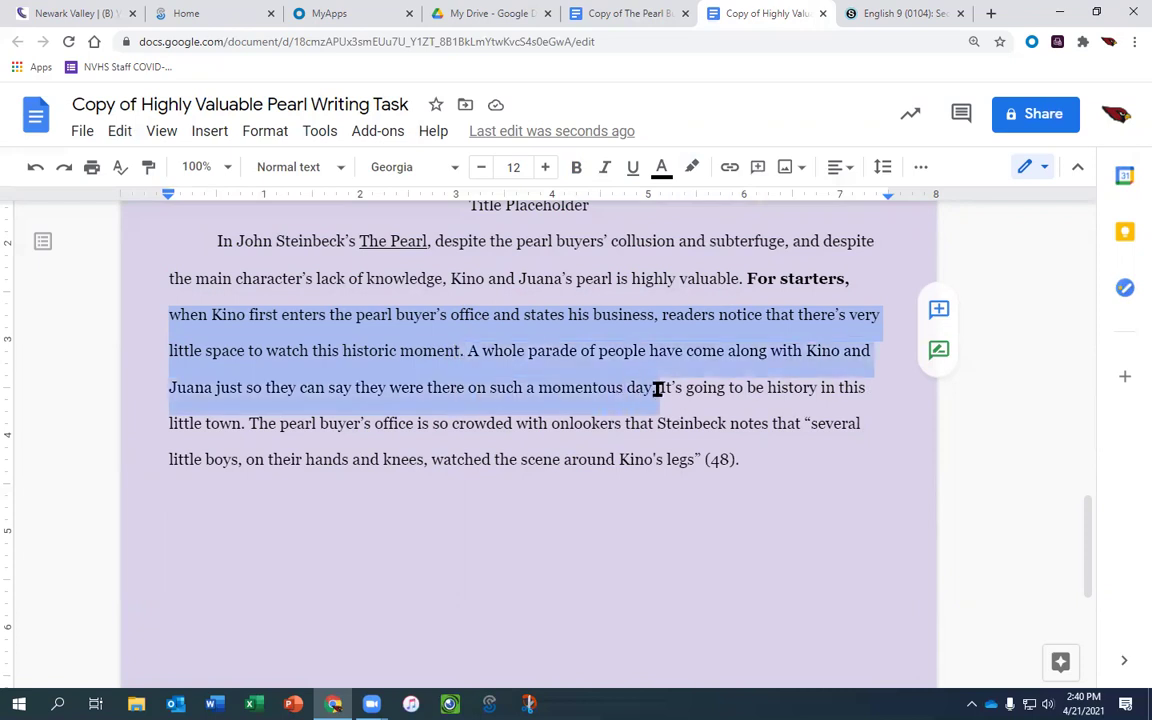
left_click_drag(658, 388, 663, 415)
left_click(691, 166)
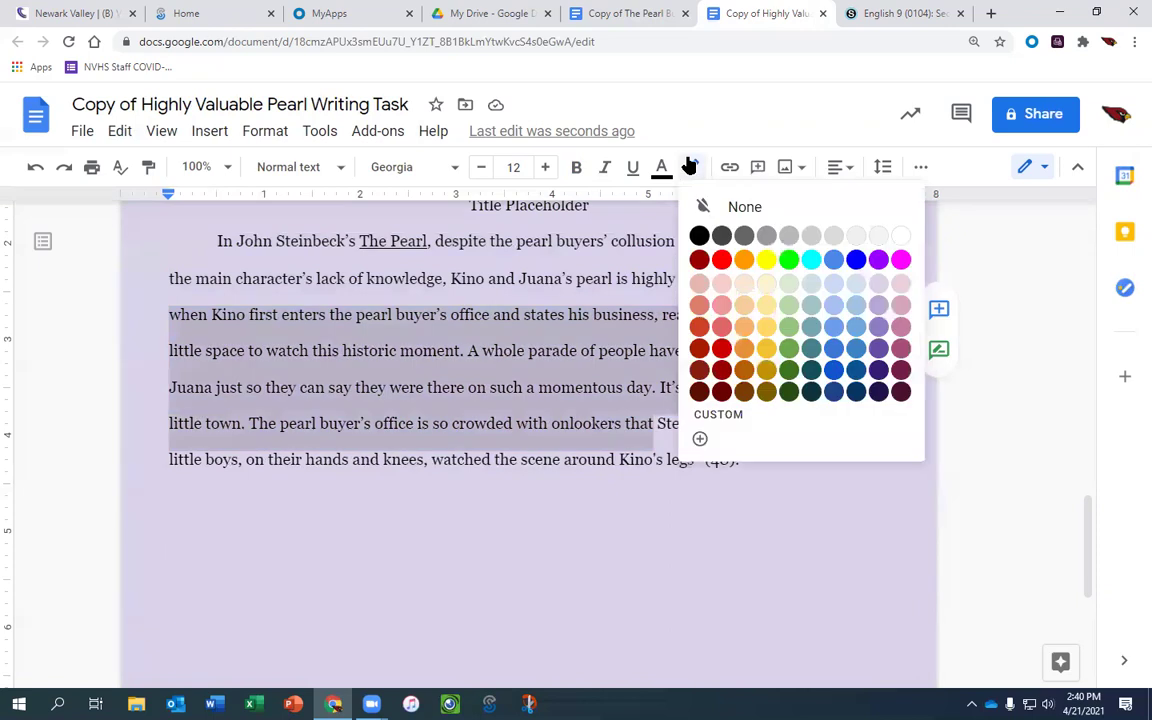
left_click(788, 261)
left_click(657, 421)
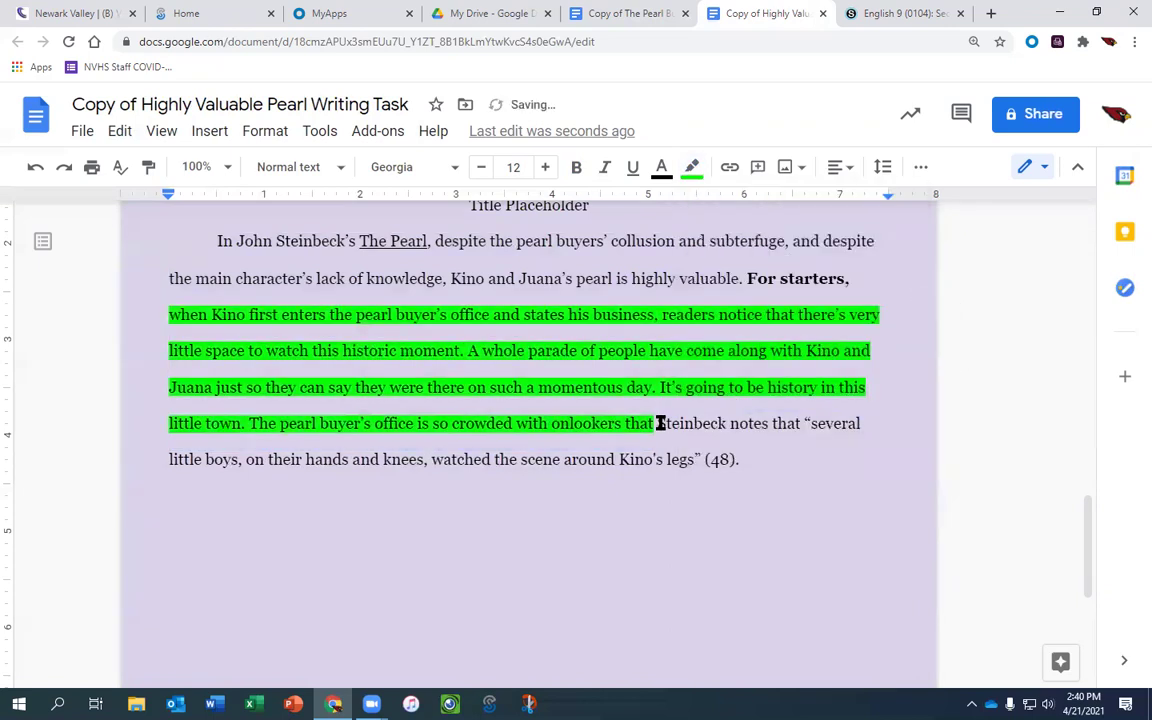
- Highlight the phrase "Steinbeck notes that" in cyan
left_click_drag(688, 421, 800, 422)
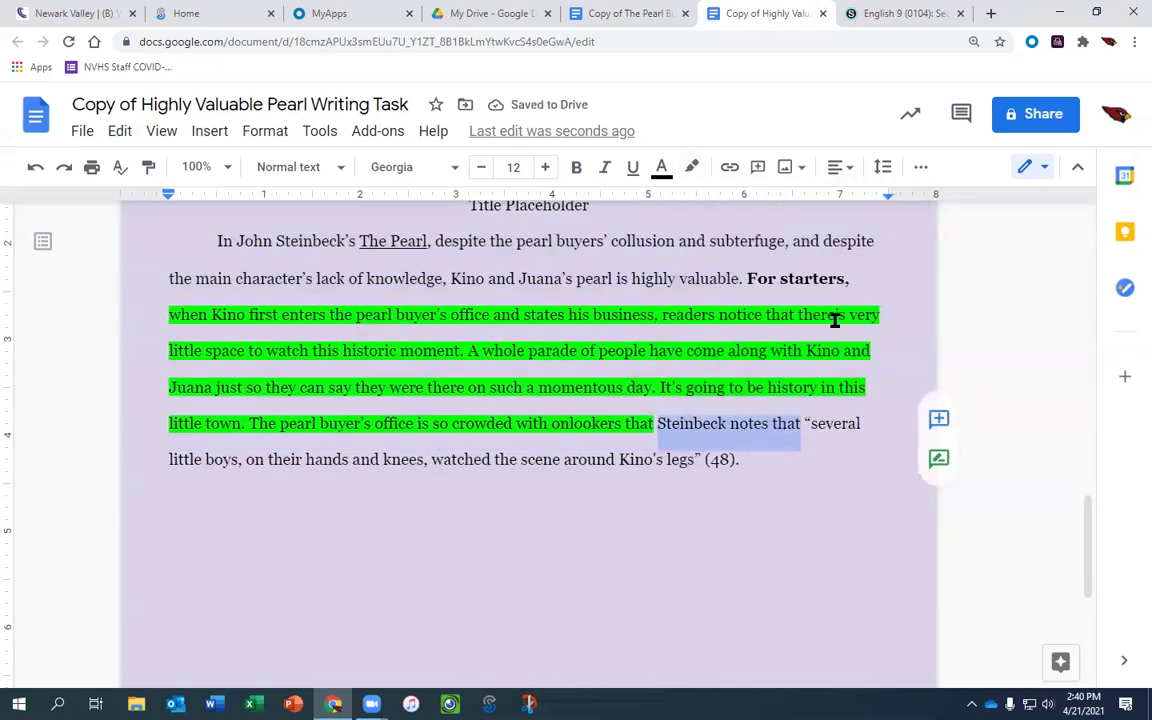
left_click(691, 166)
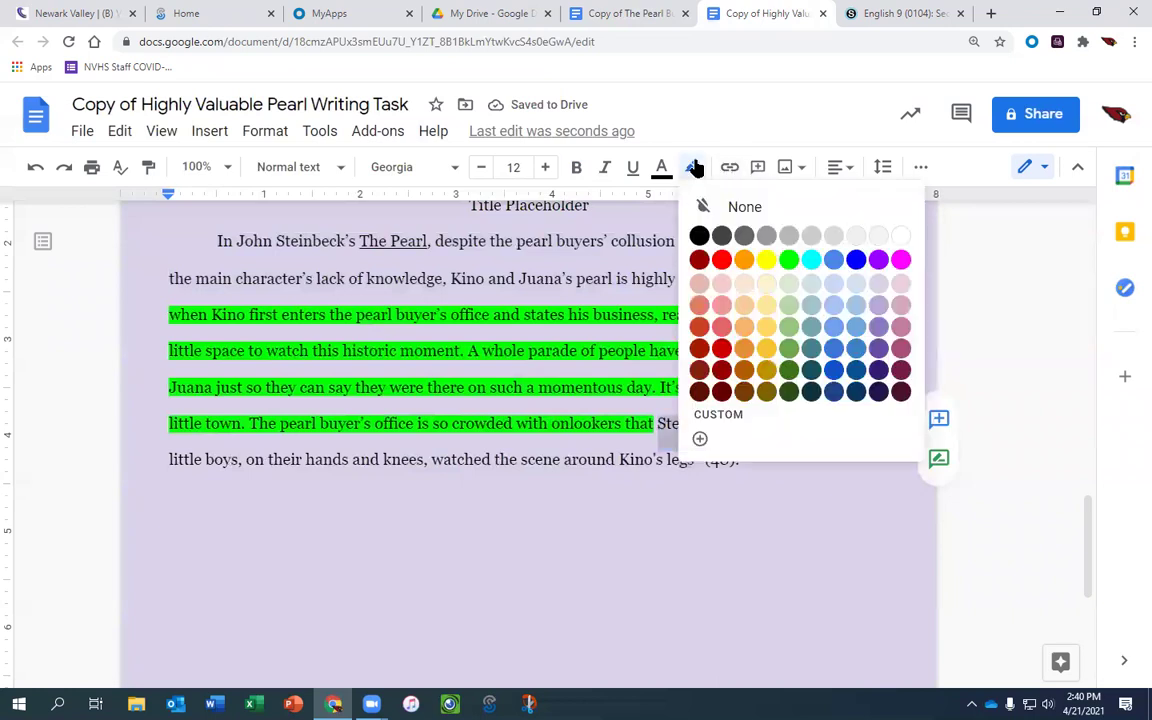
left_click(812, 259)
- Highlight the quotation from “several little boys” through “Kino's legs” in yellow, including its quotation marks
left_click(805, 421)
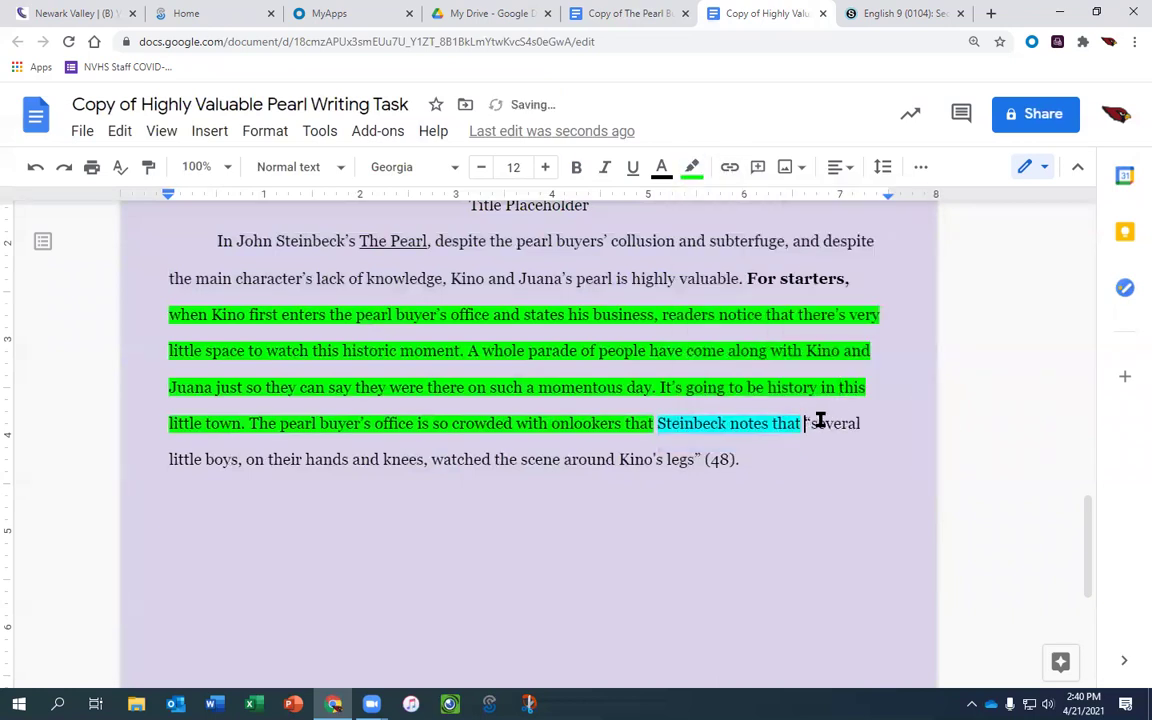
left_click(696, 452, "shift")
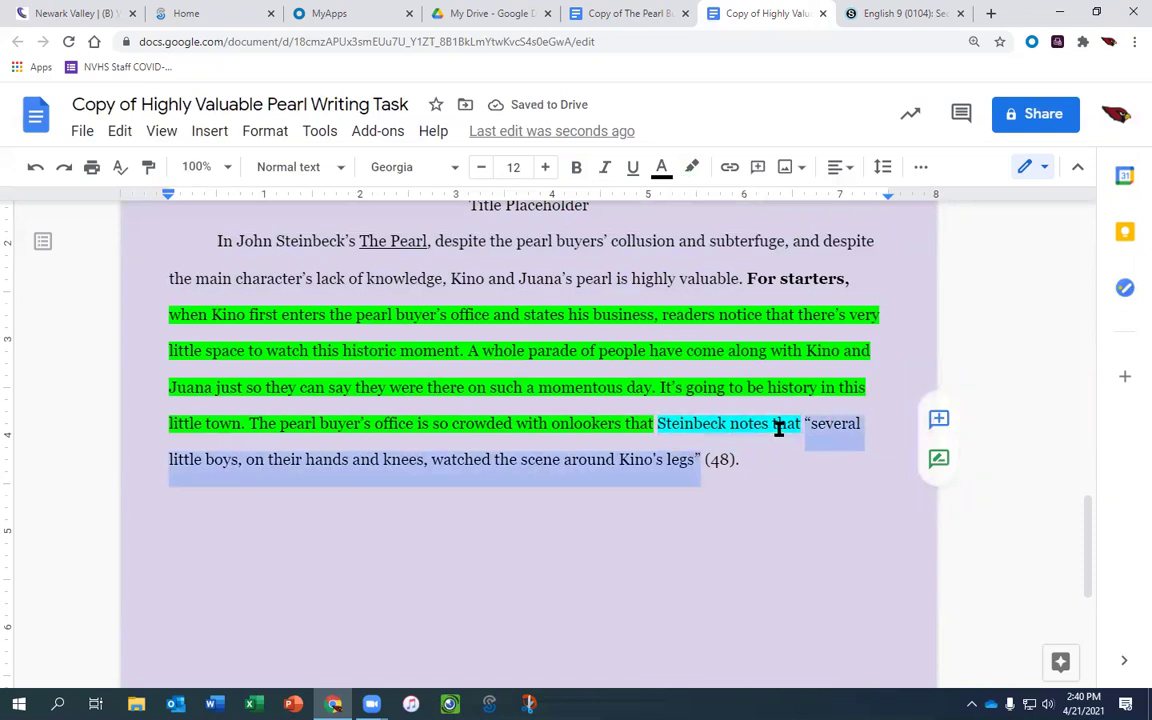
left_click(692, 167)
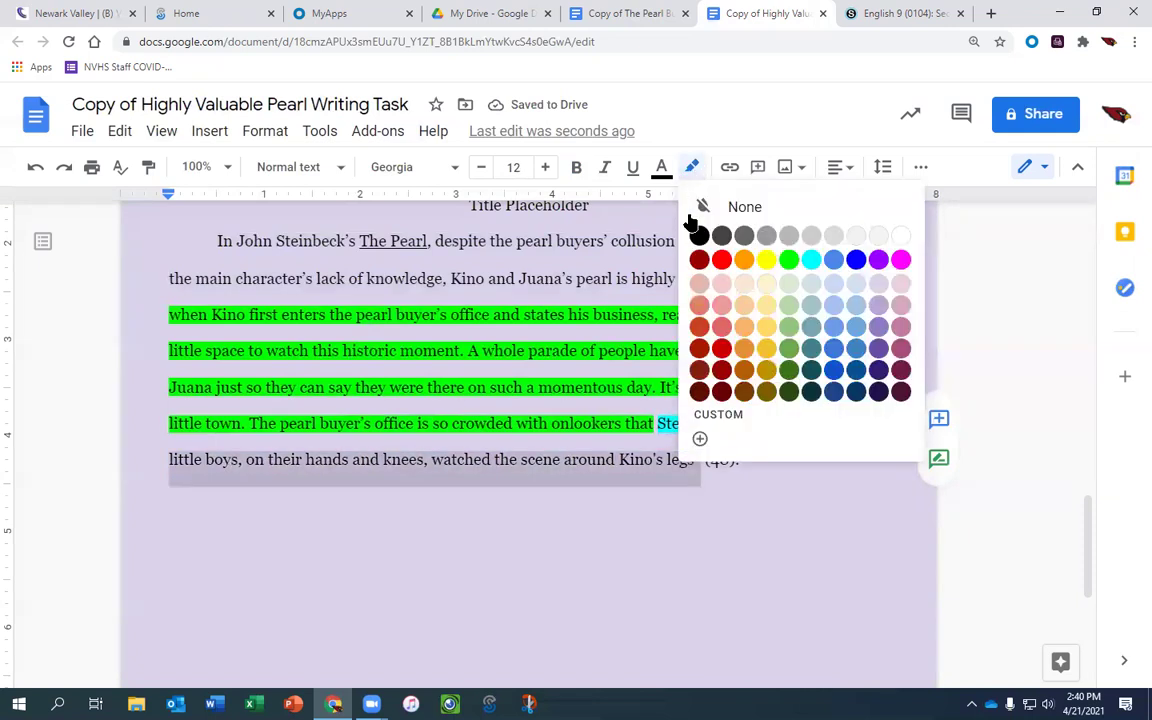
left_click(765, 259)
left_click(796, 472)
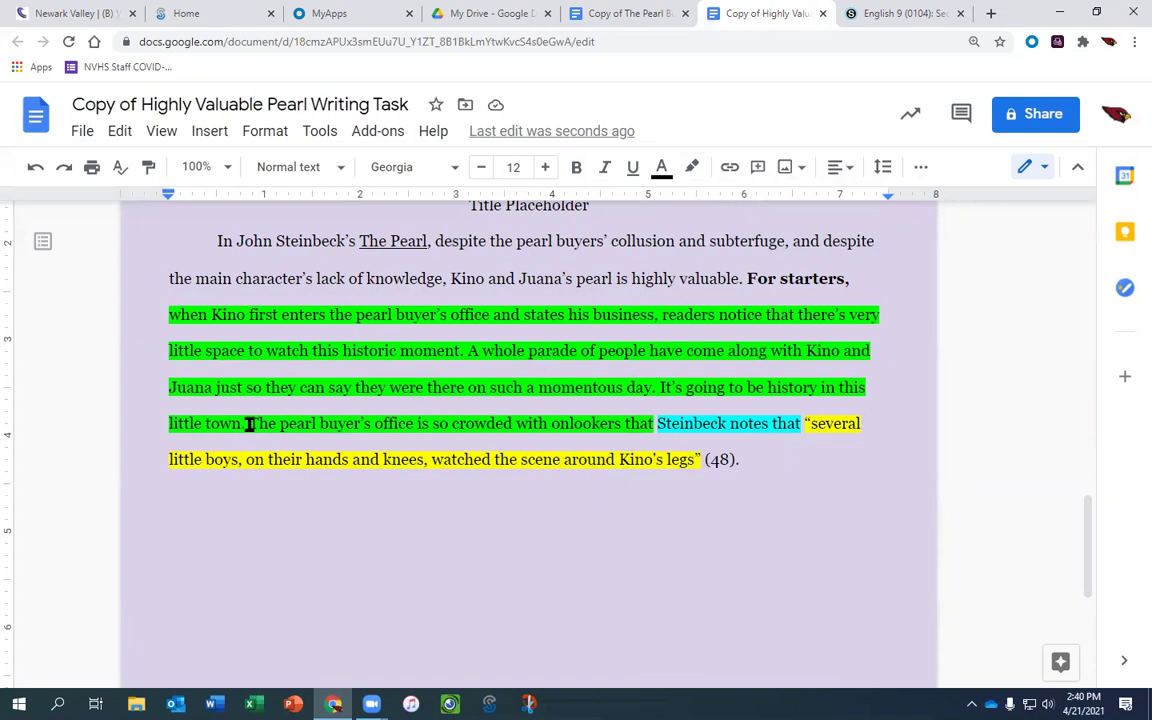
- Copy and remove the passage from "just so they can say" through "little town.", and join the remaining lead-in text with ", and the"
left_click_drag(248, 423, 214, 385)
key("ctrl+c")
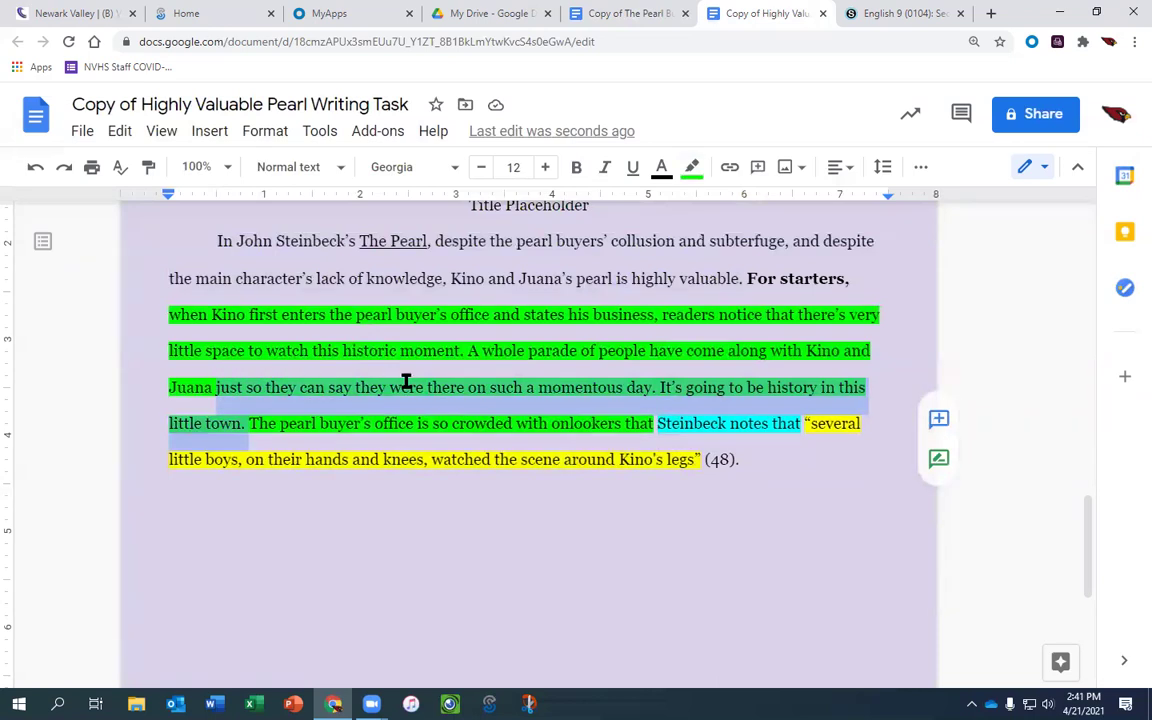
key("BackSpace")
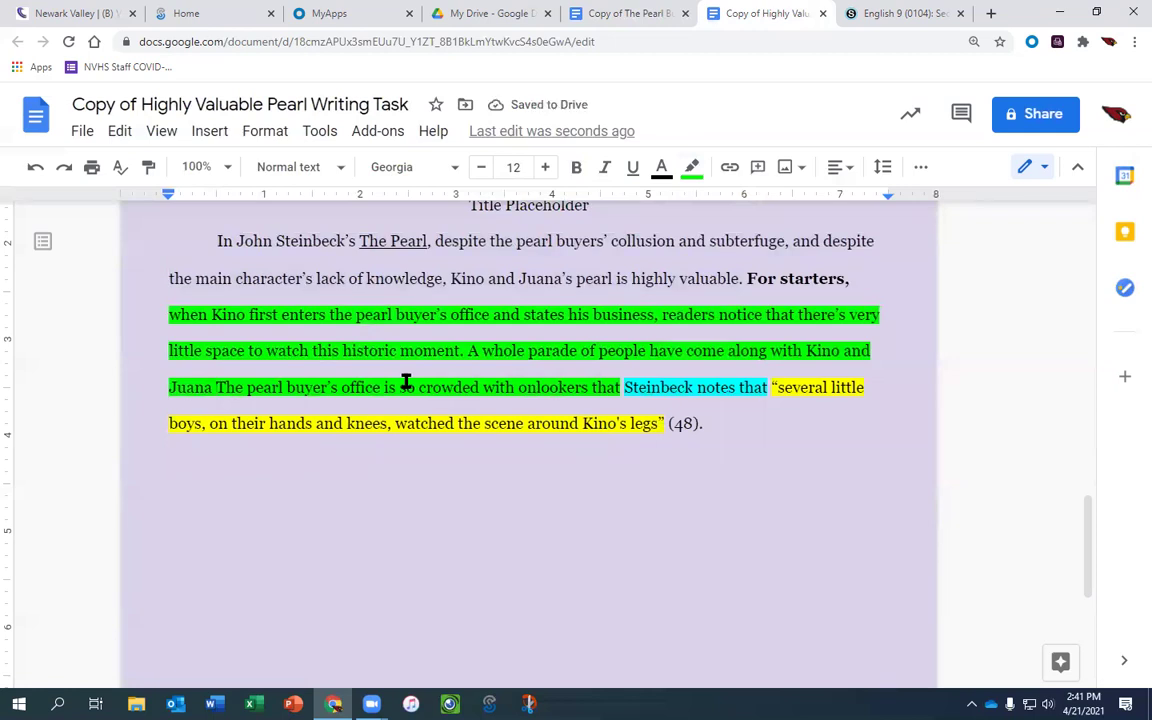
key("Right")
key("BackSpace")
key("BackSpace")
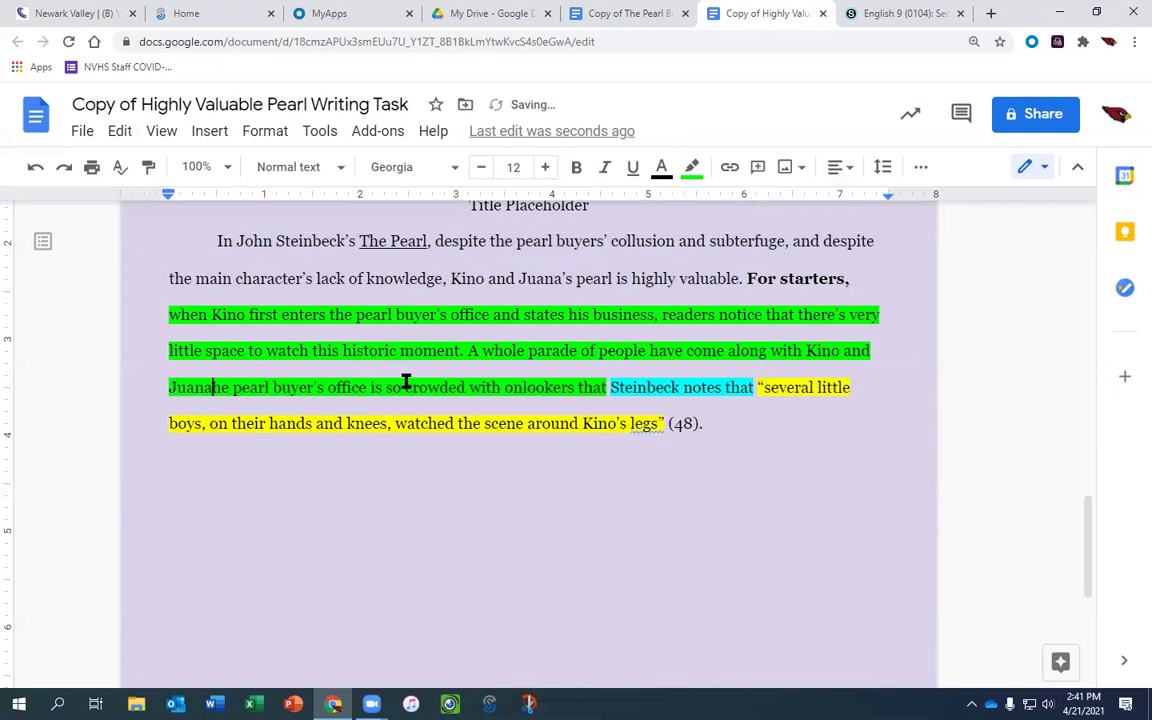
type(", and t")
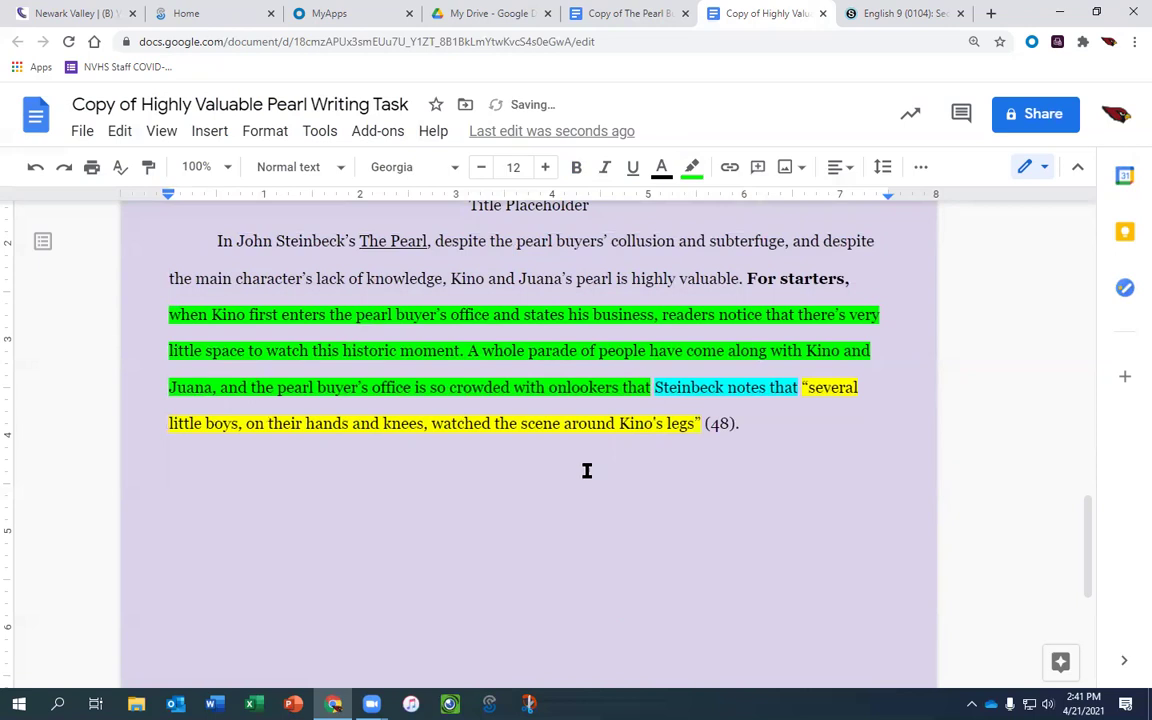
- Paste the removed passage a few lines below the paragraph to keep it for reuse
left_click(818, 437)
key("Return")
key("Return")
key("Return")
key("ctrl+v")
- Begin the explanation after the citation with "The pearl buyer's office is standing room only because everyone in Kino's part of town"
left_click(807, 430)
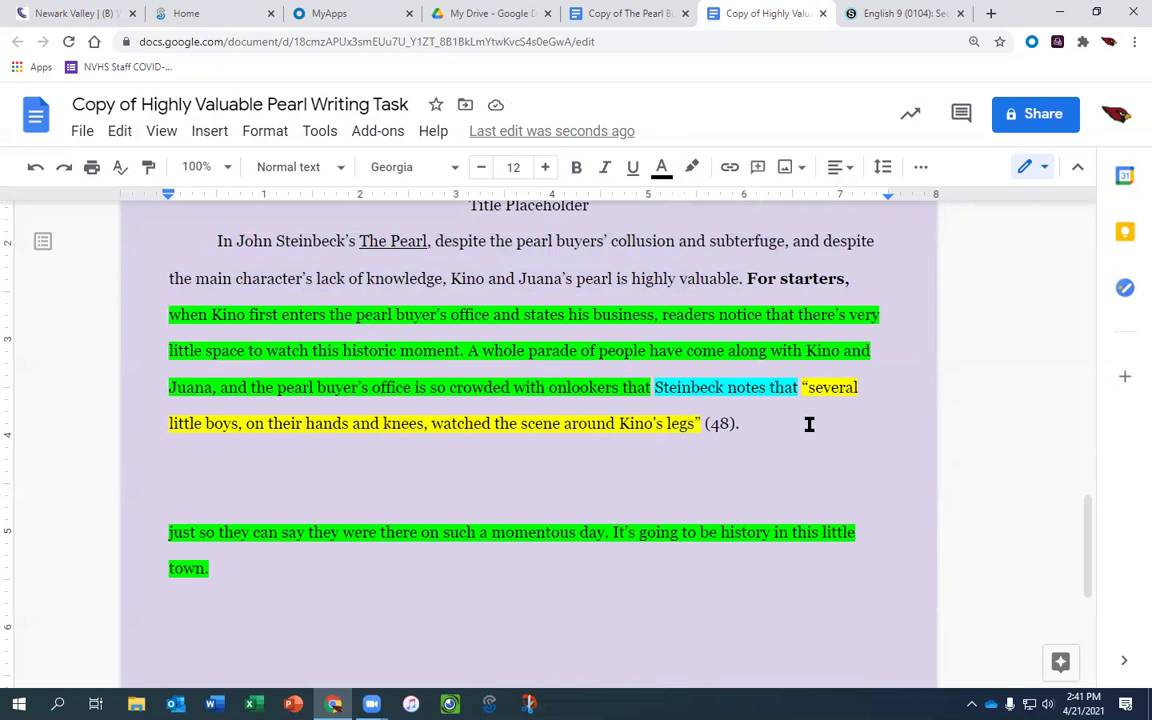
type("The pearl buyers")
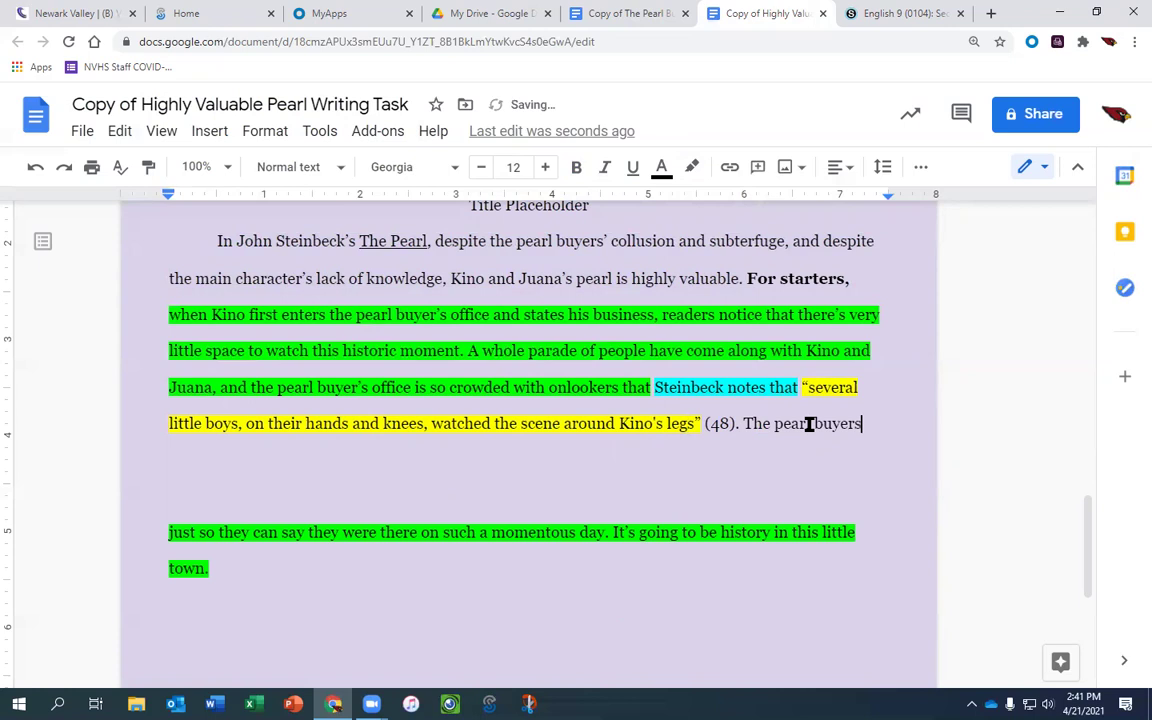
key("BackSpace")
type("'s offi")
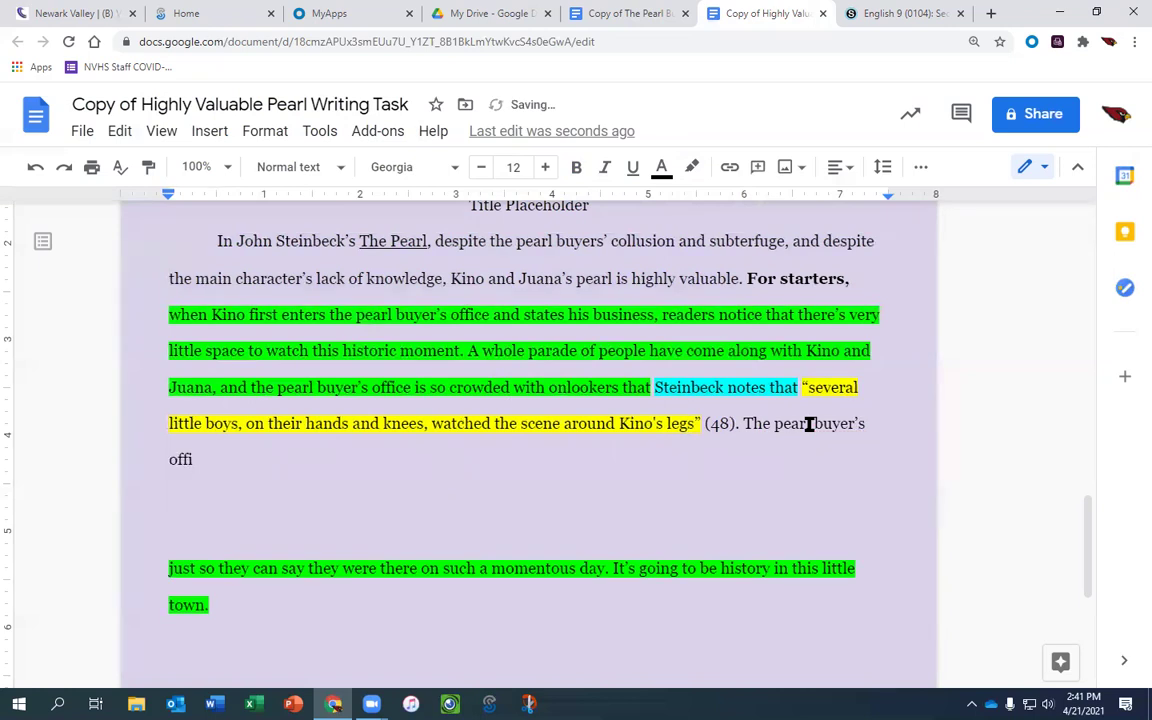
type("ce is standing ro")
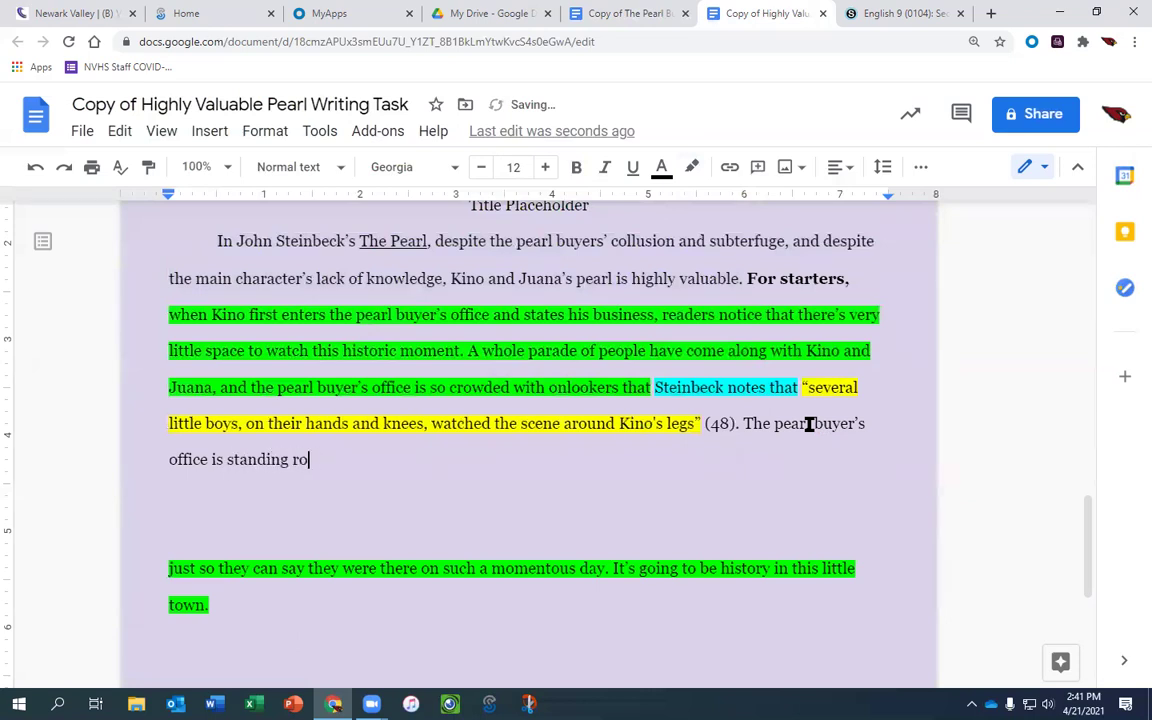
type("om only because")
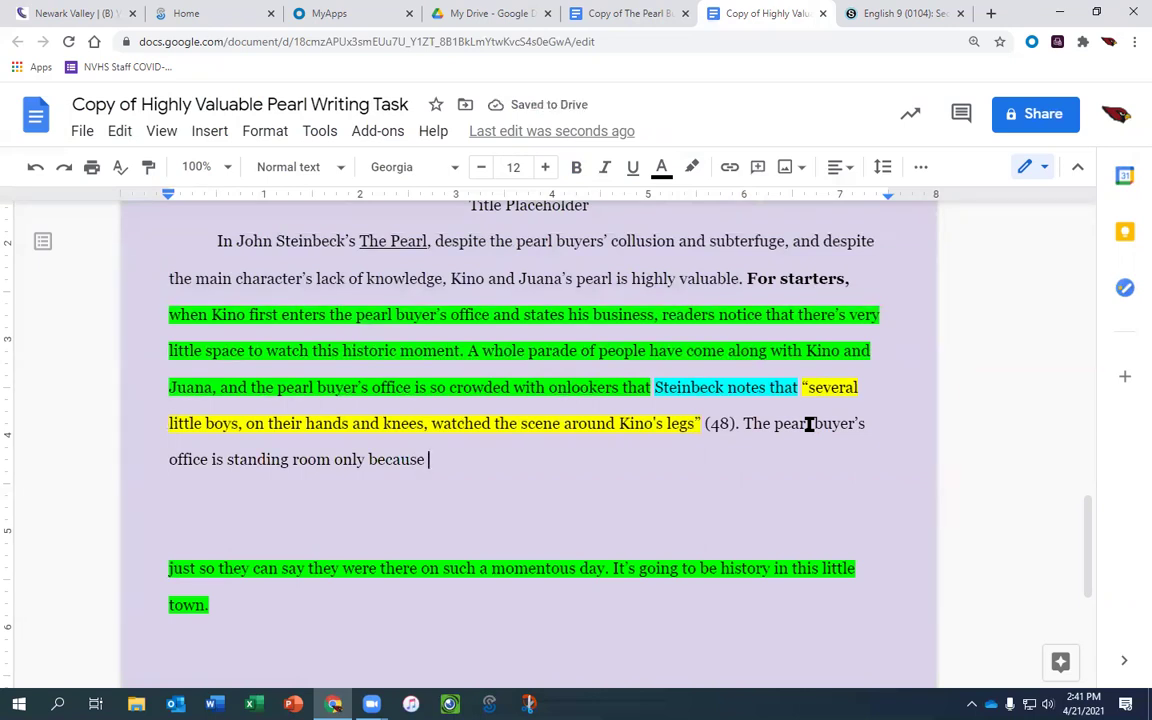
type("ev")
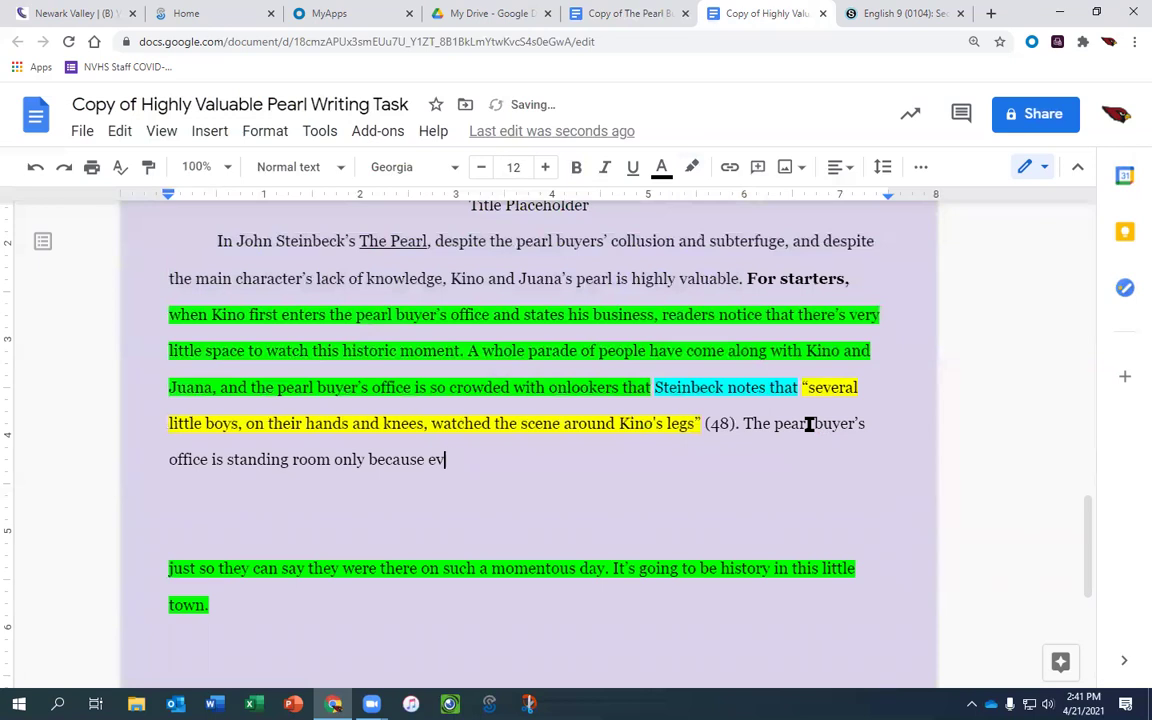
type("eryone in Kino's a")
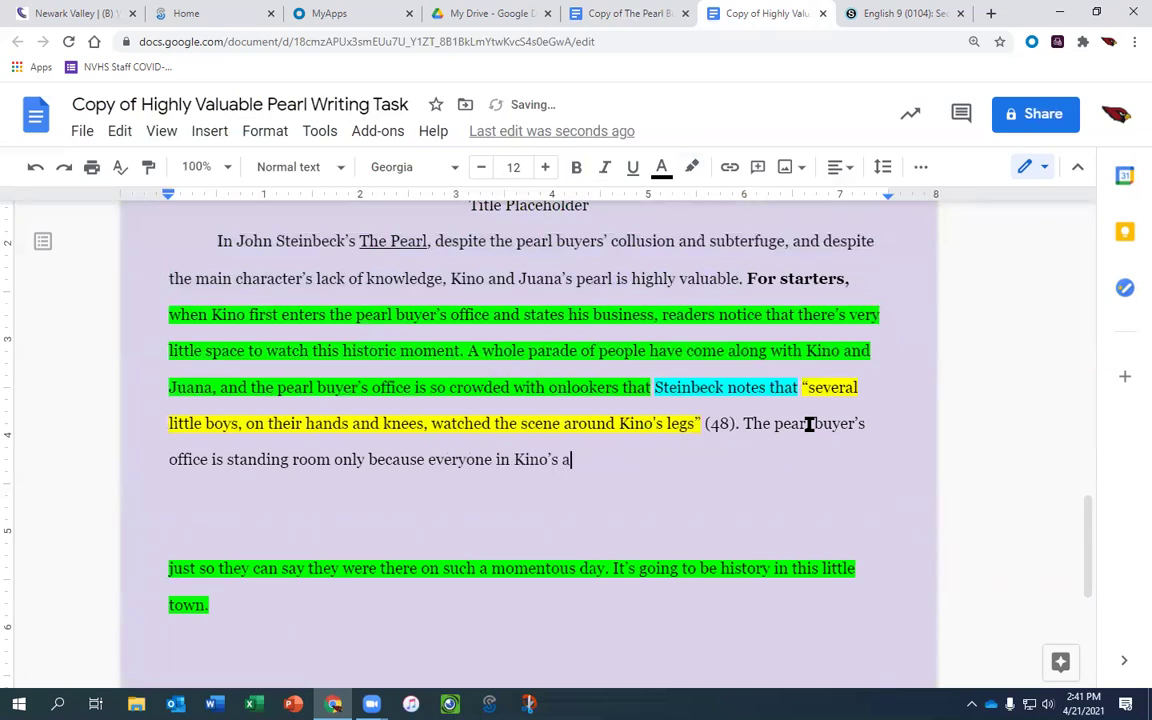
key("BackSpace")
type("part of town ")
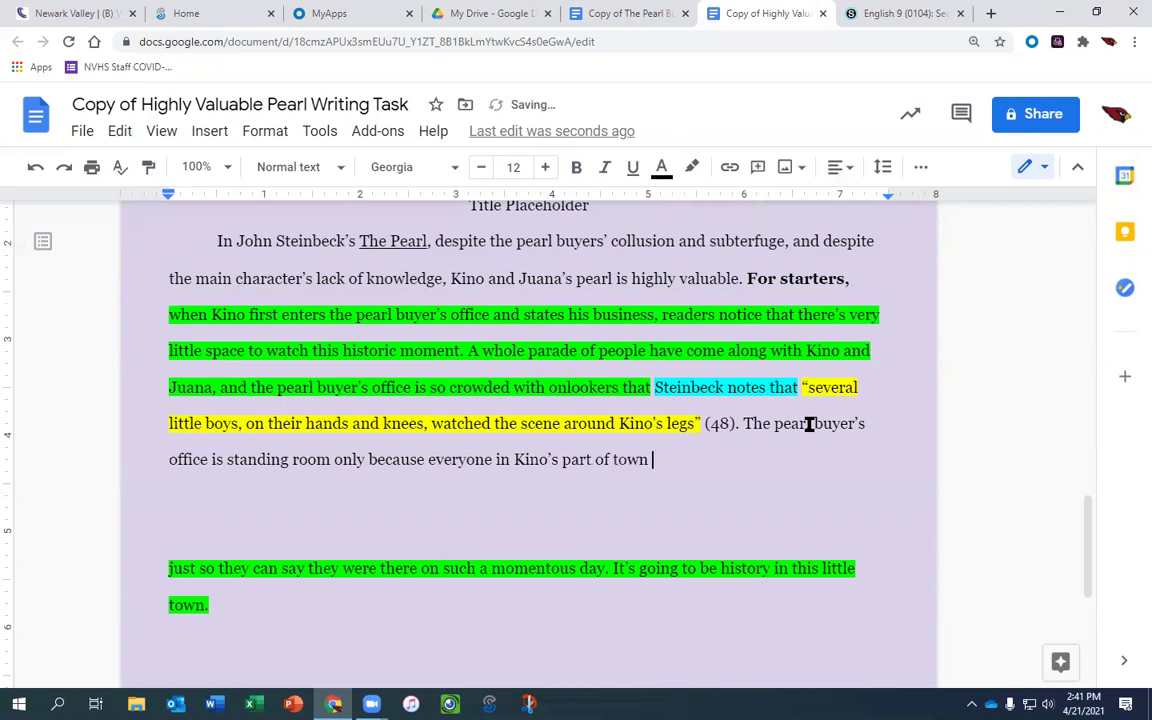
- Finish the sentence with "knows this is going to be a momentous day that will go down in history."
type("knows this is")
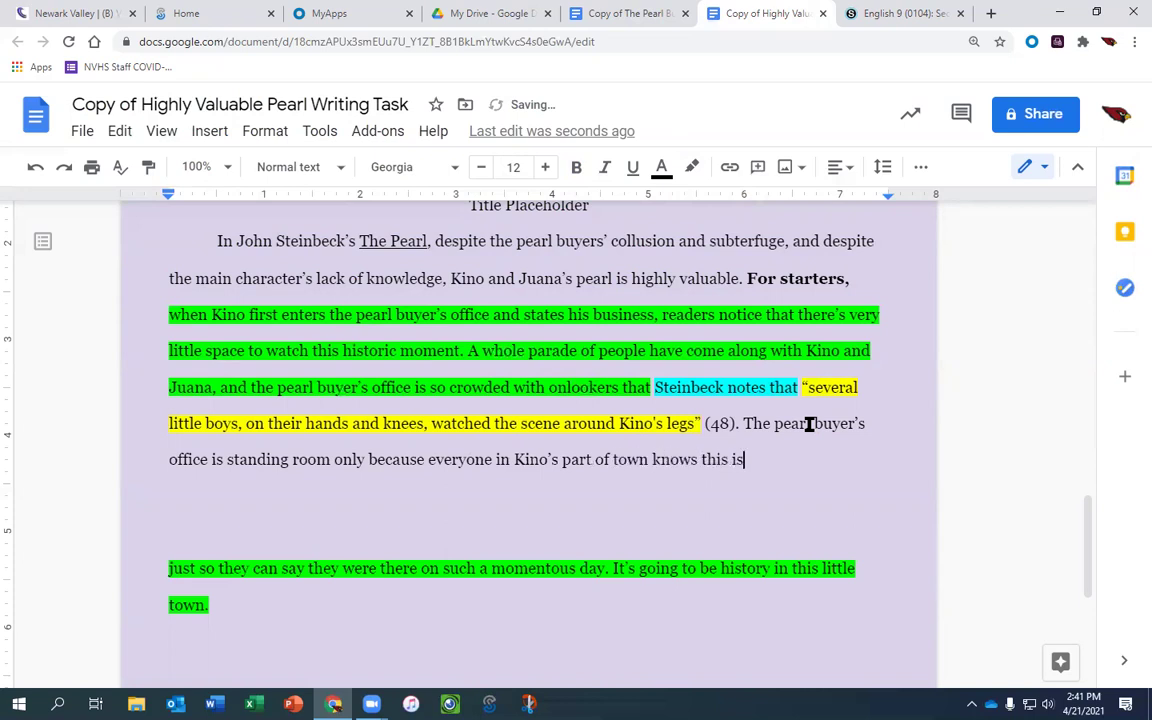
type(" going to be ")
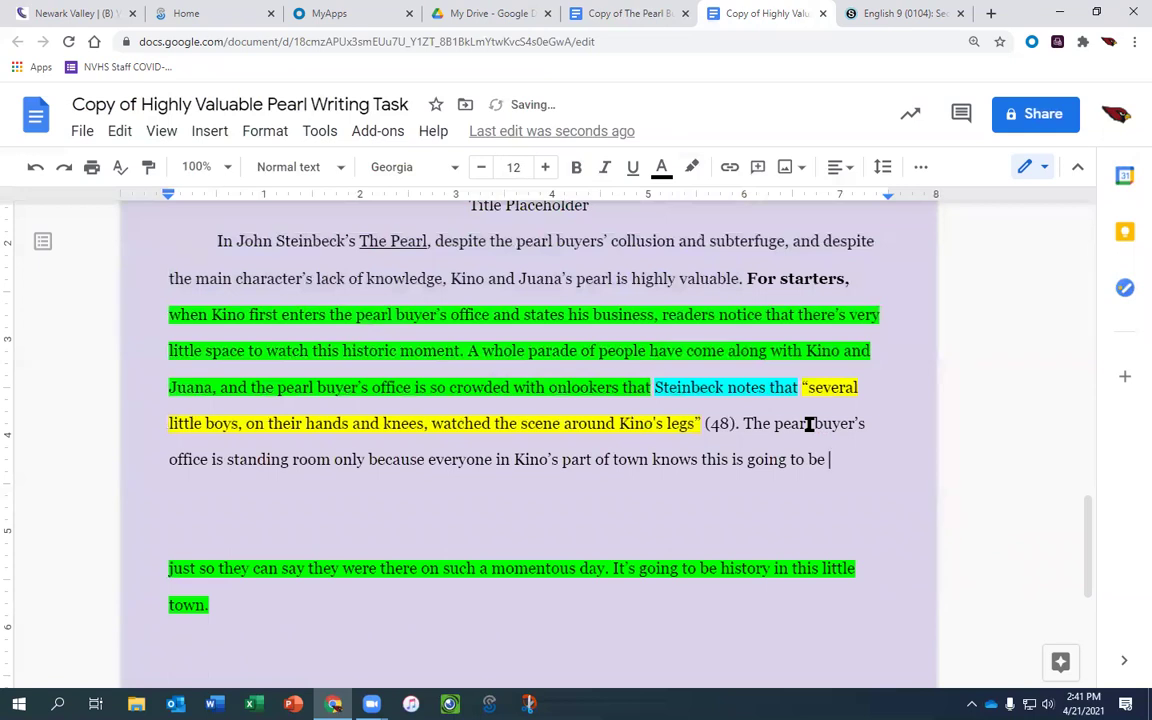
type(" a")
key("BackSpace")
key("BackSpace")
key("BackSpace")
type("a momentous day")
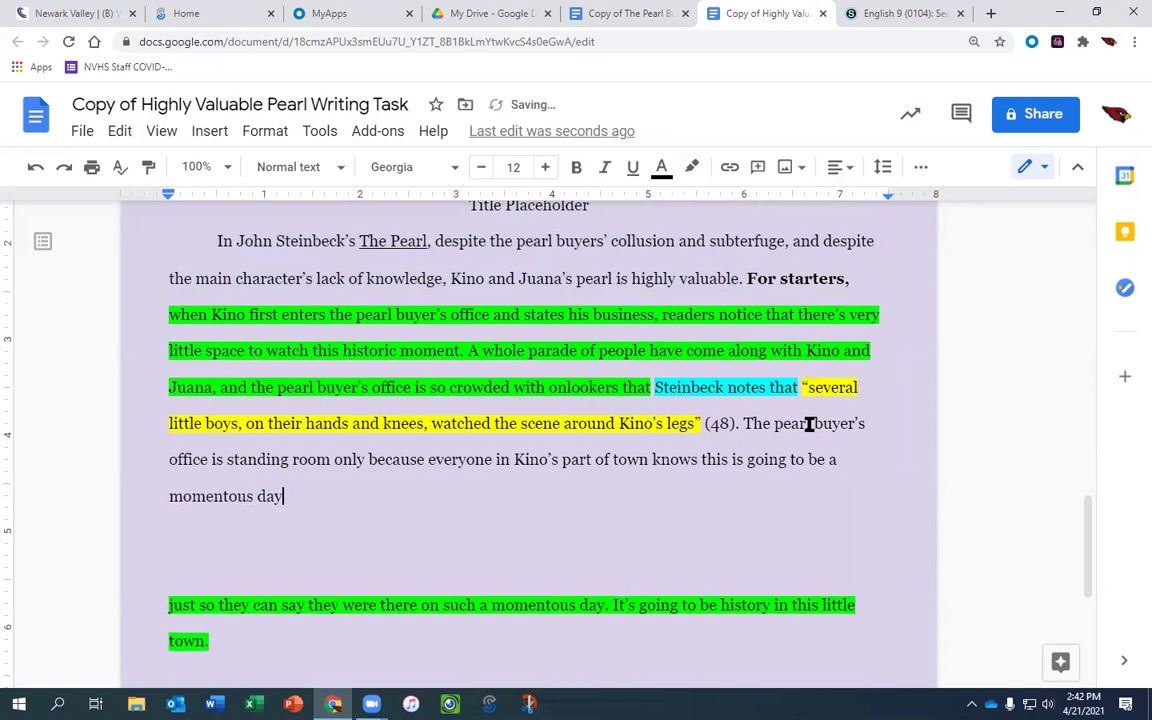
type(" that will go down")
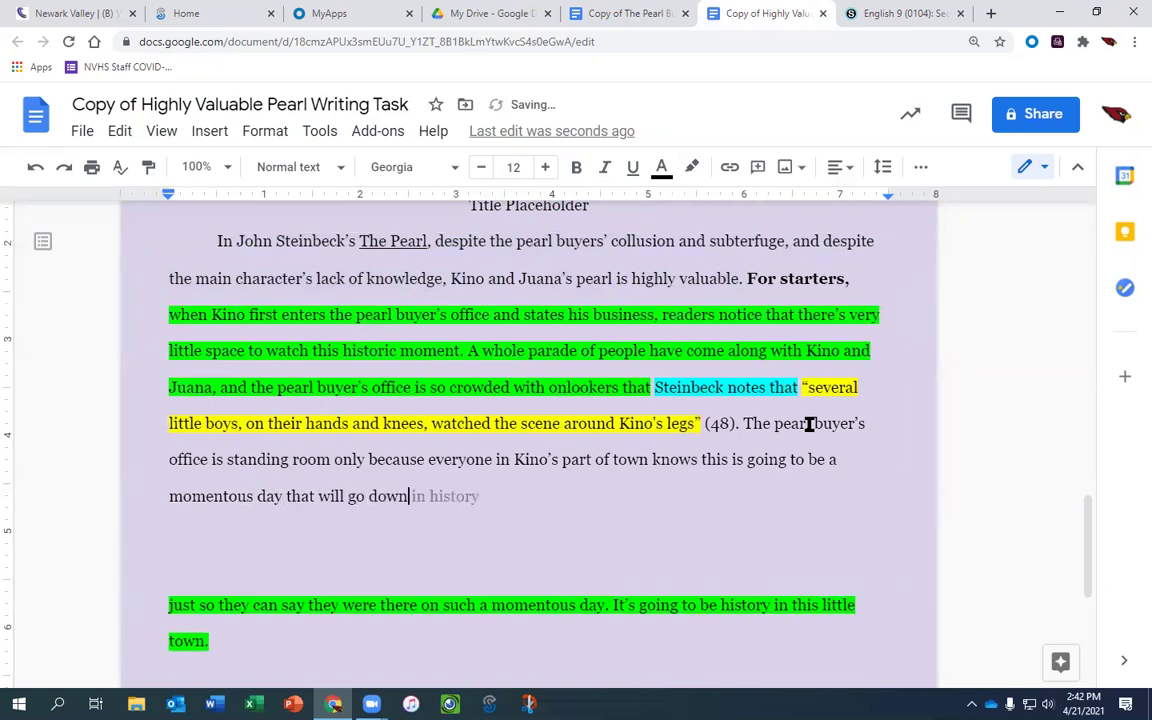
type(" in h")
type("istory. The rea")
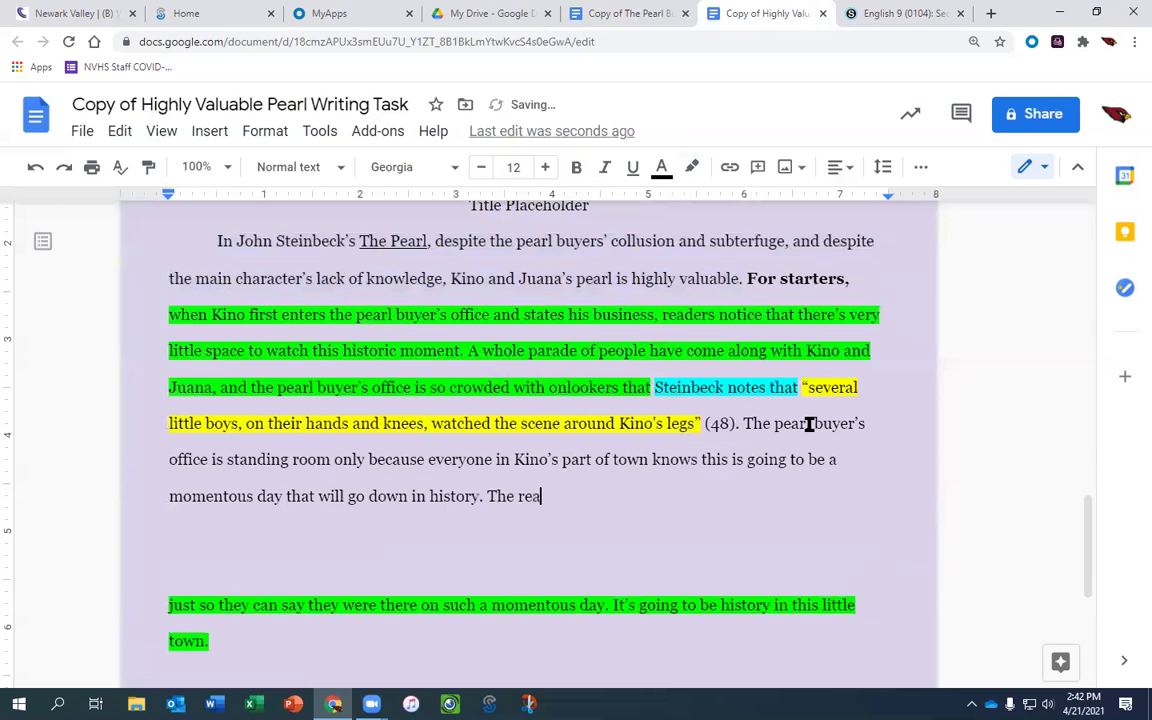
- Write the explanation sentence "The reason is because of Kino and Juana's pearl"
type("son is because ")
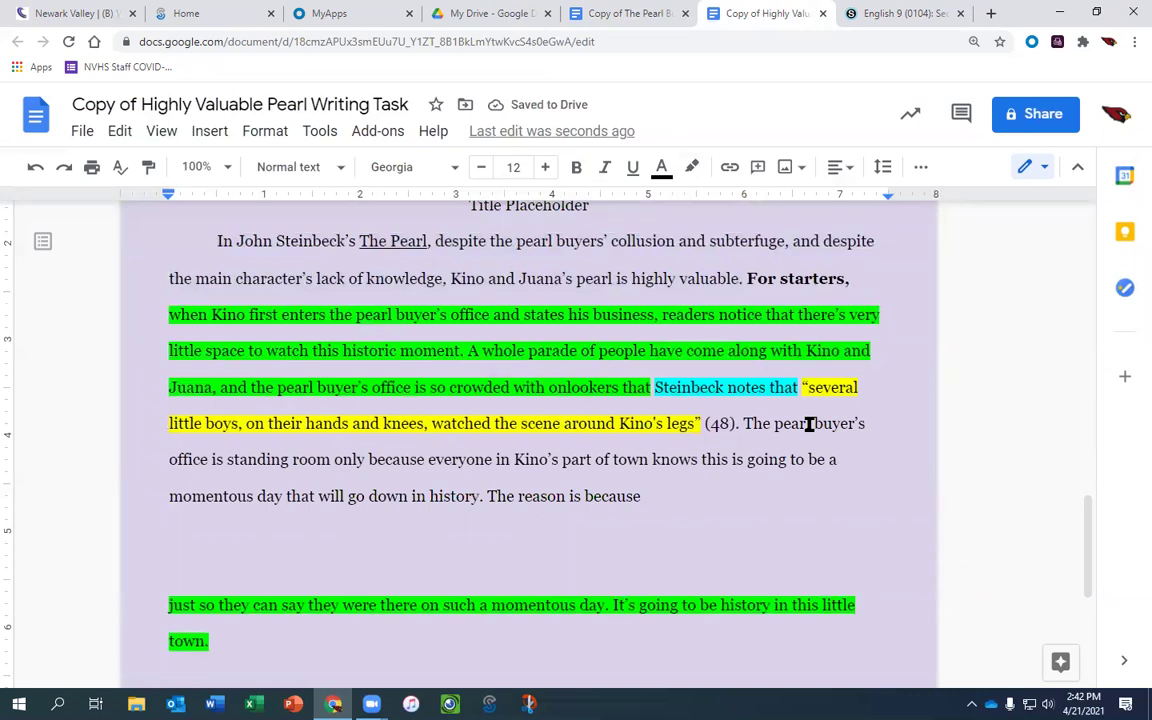
type("of Kino and Jua")
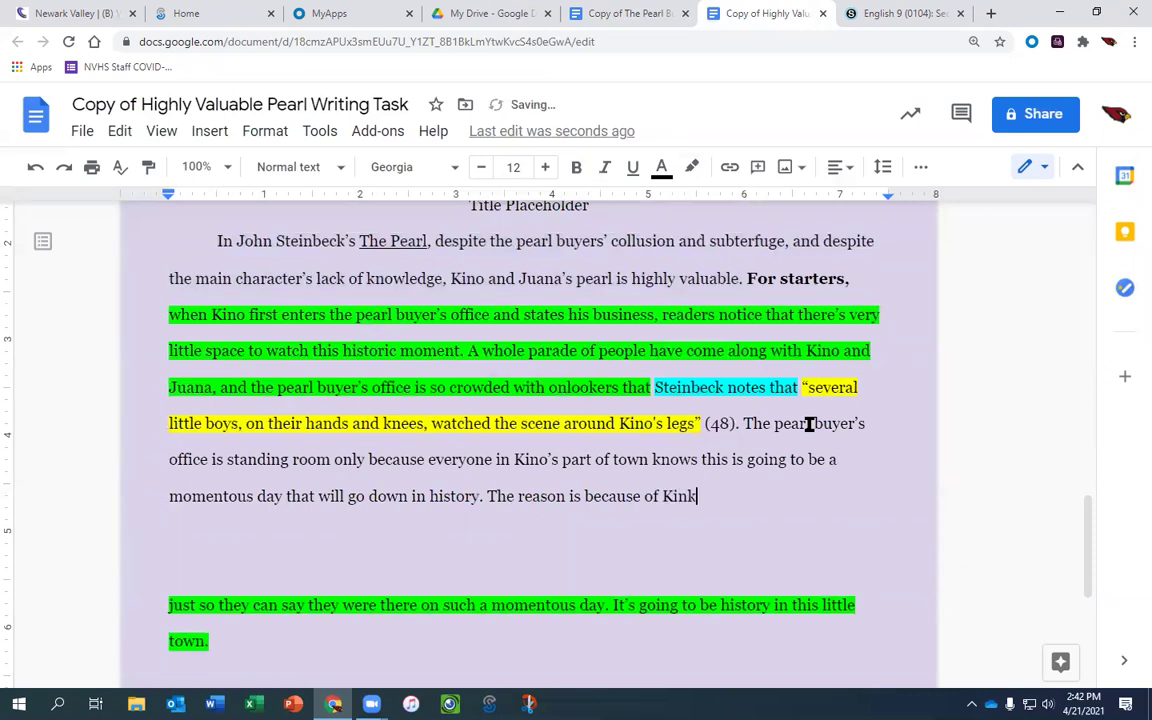
type("na")
type("pearl")
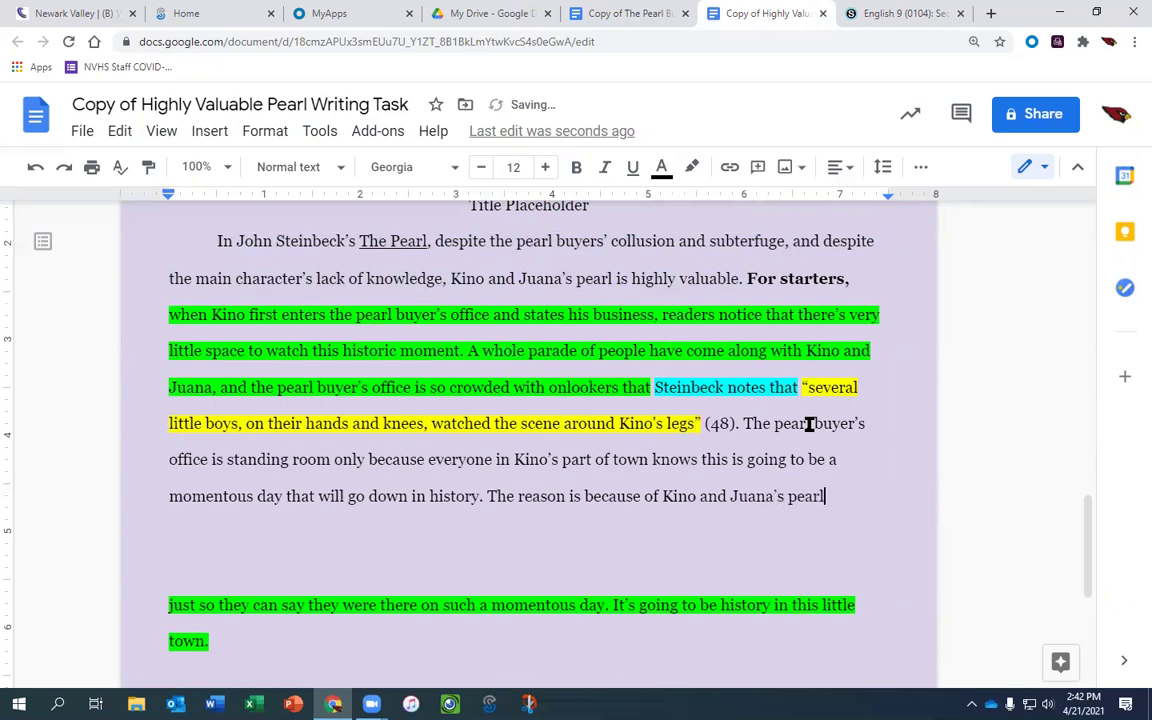
- Close that sentence and add "It's a pearl such as none has seen before."
type(". I't")
key("BackSpace")
key("BackSpace")
type("t")
type("'s a pearl ")
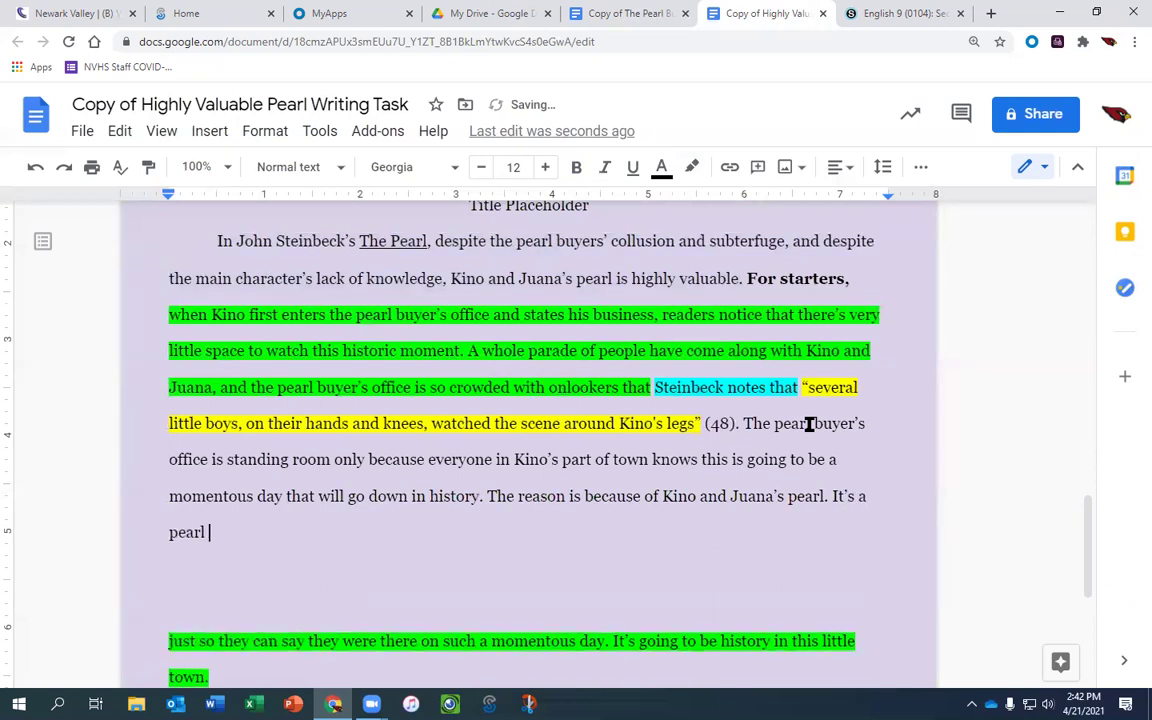
type("such as none")
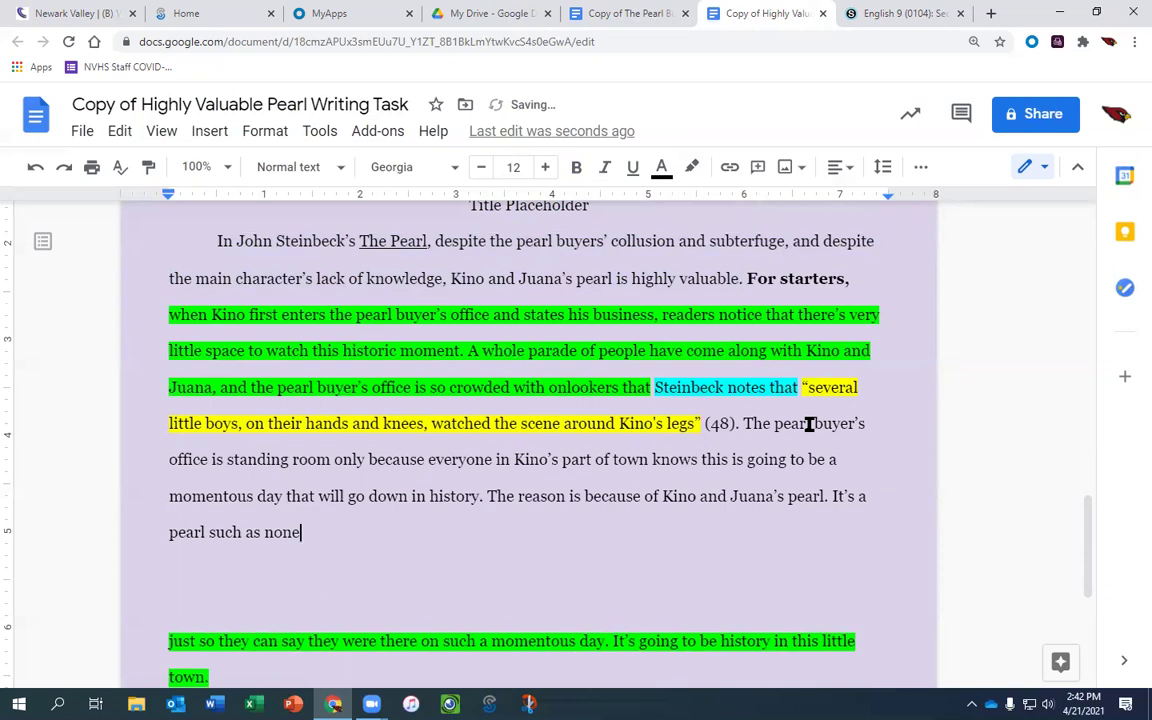
type("s has")
key("BackSpace")
key("BackSpace")
key("BackSpace")
key("BackSpace")
key("BackSpace")
type("has seen before. ")
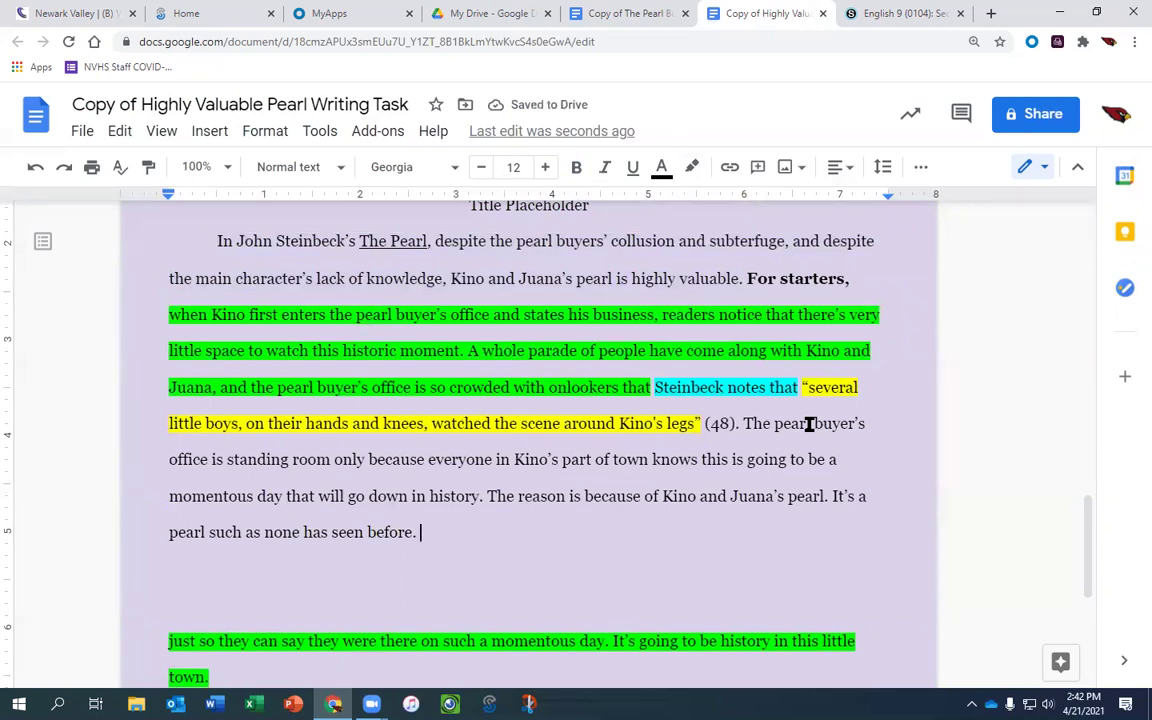
- Continue the explanation with "They all know Kino and Juana are about to be rich"
type("They all ")
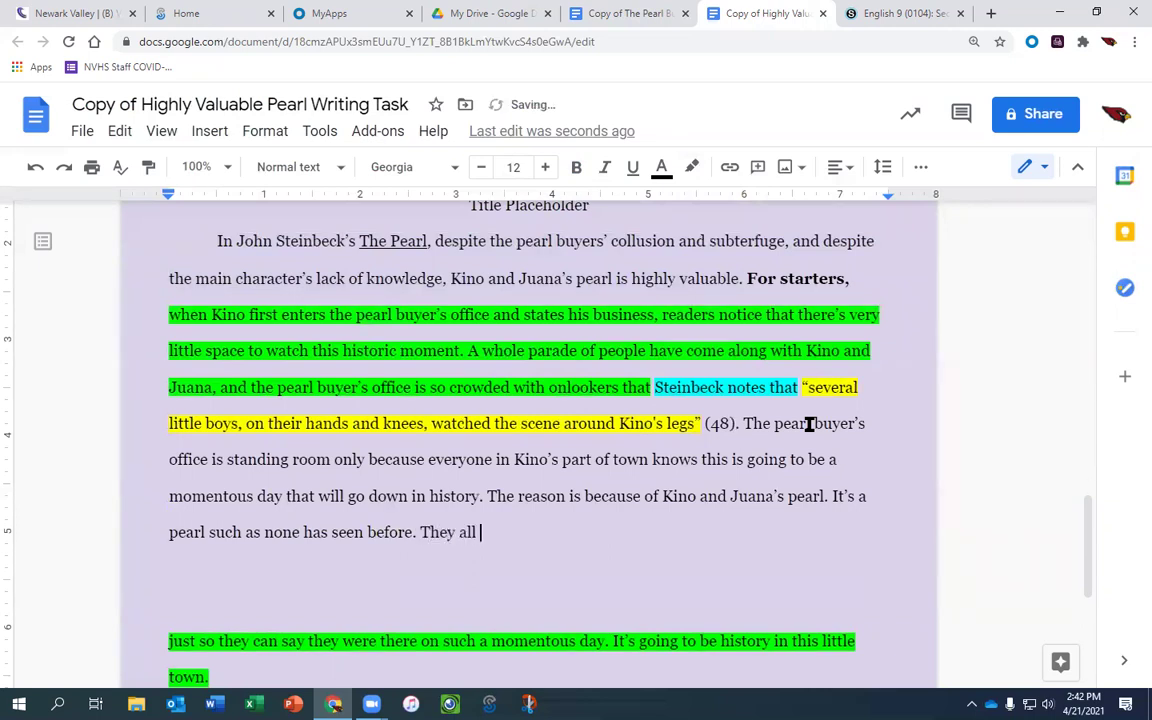
type("know Kino")
type(" is")
key("BackSpace")
key("BackSpace")
type("and")
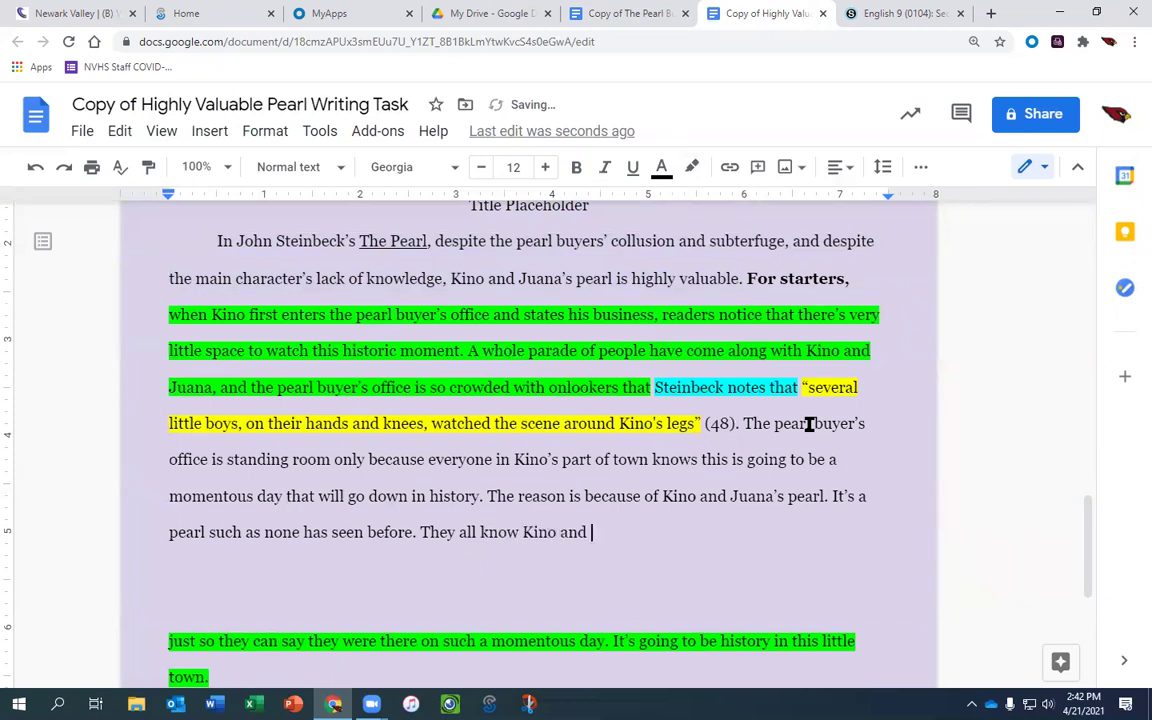
type(" Juana around a")
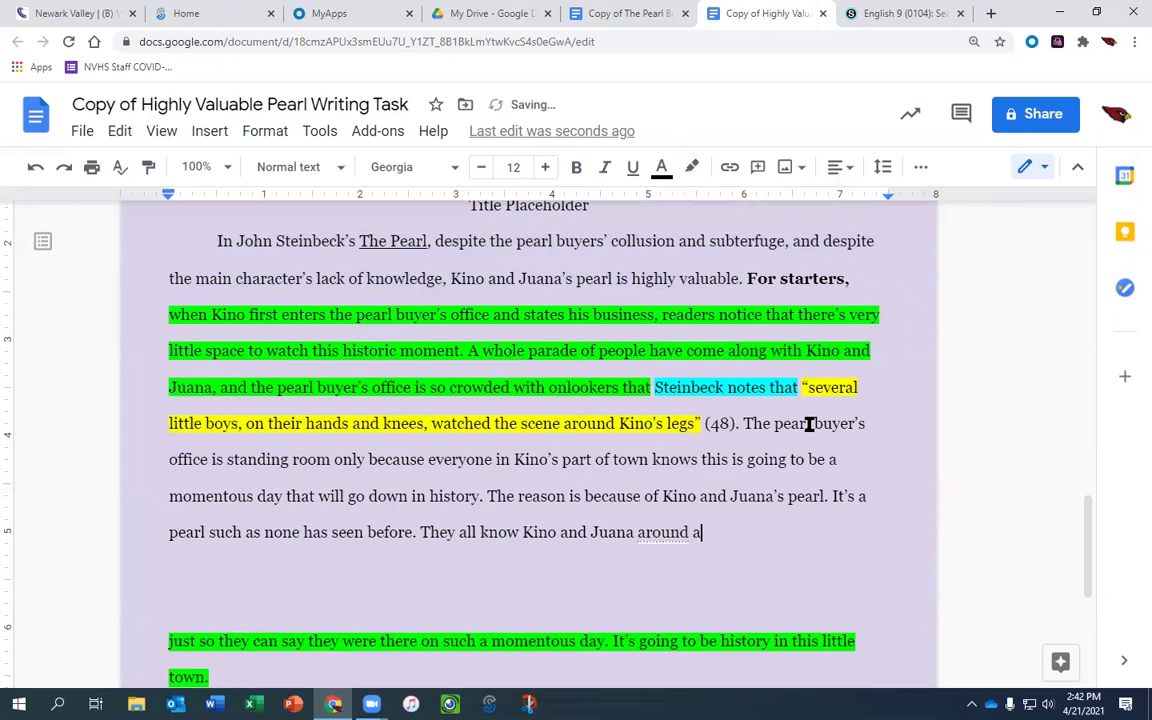
key("BackSpace")
key("BackSpace")
key("BackSpace")
key("BackSpace")
key("BackSpace")
key("BackSpace")
type("e about to be rich")
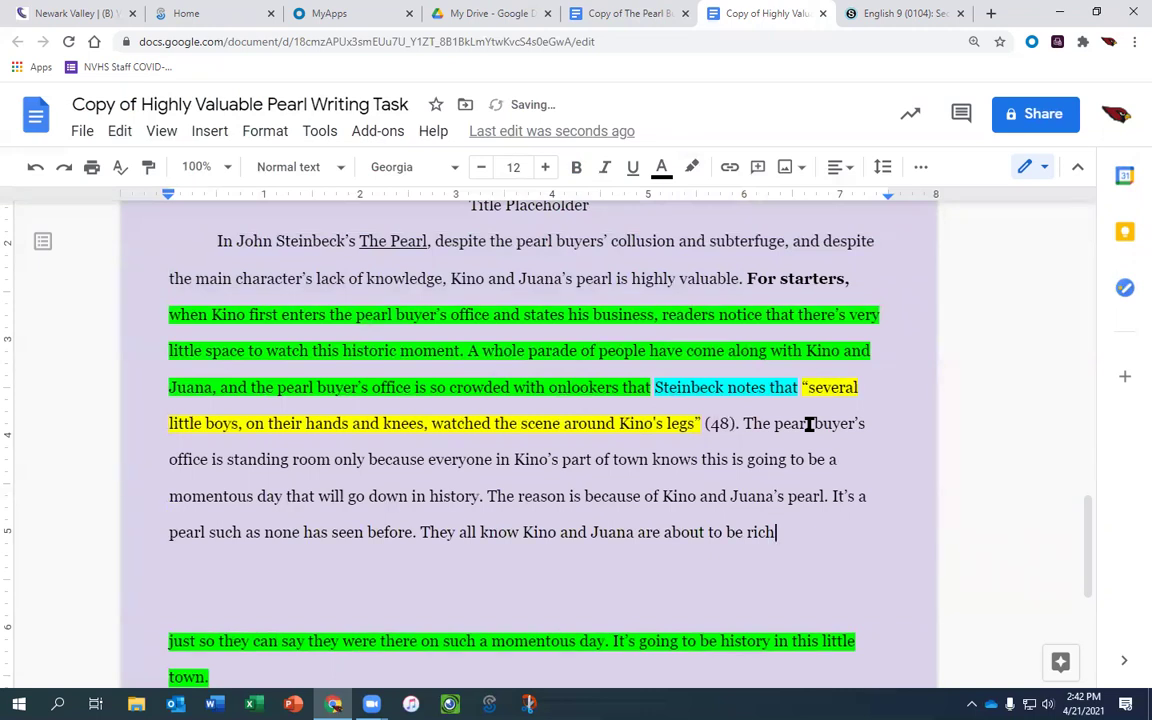
- Continue the sentence about Kino and Juana being rich with ", and they want to be there to"
type(", and they wnat")
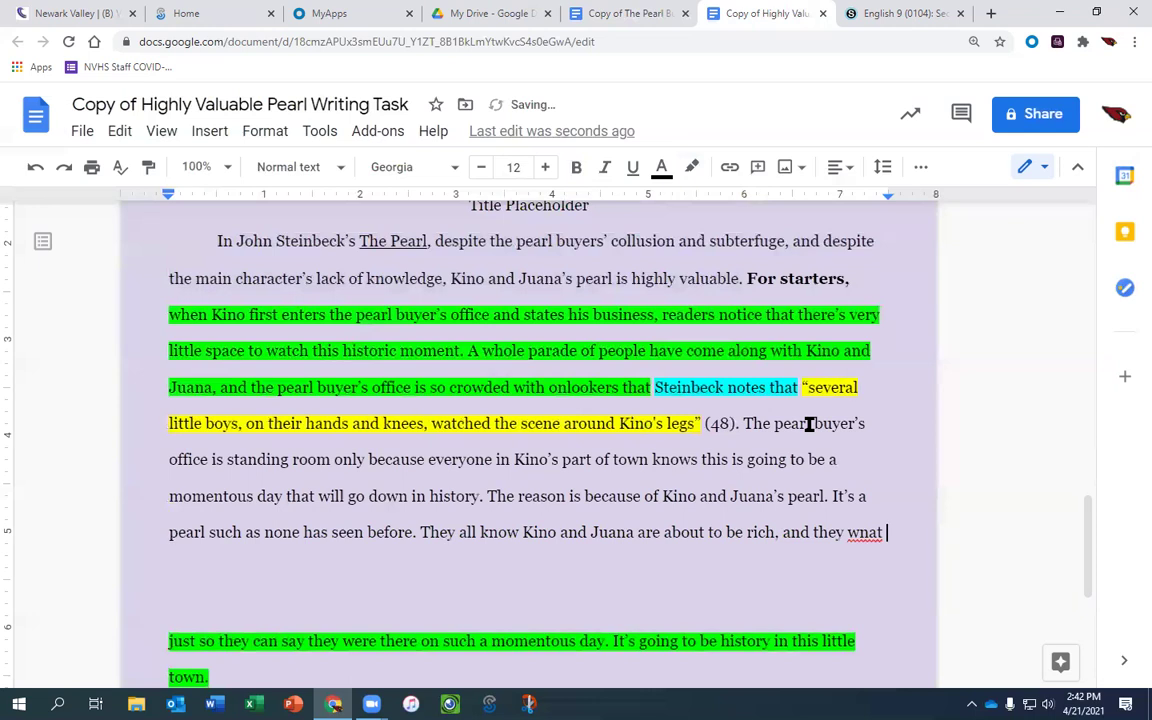
key("BackSpace")
key("BackSpace")
key("BackSpace")
type("at to")
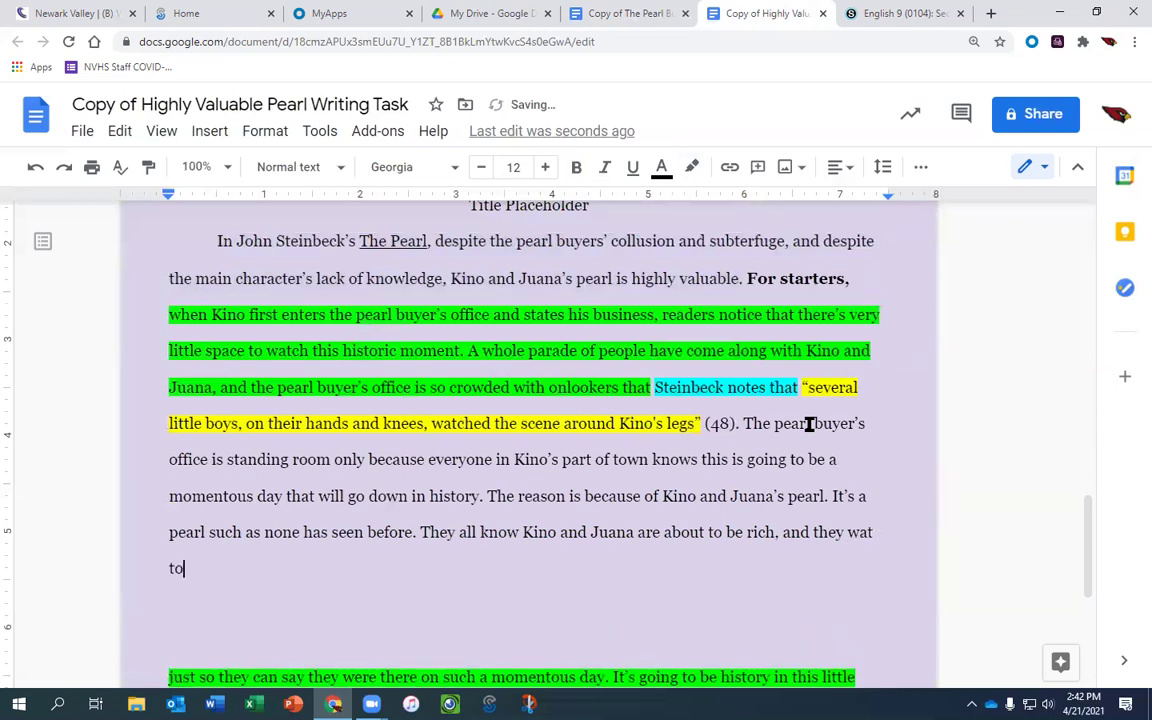
key("BackSpace")
key("BackSpace")
key("BackSpace")
key("BackSpace")
type("nt to be there to ")
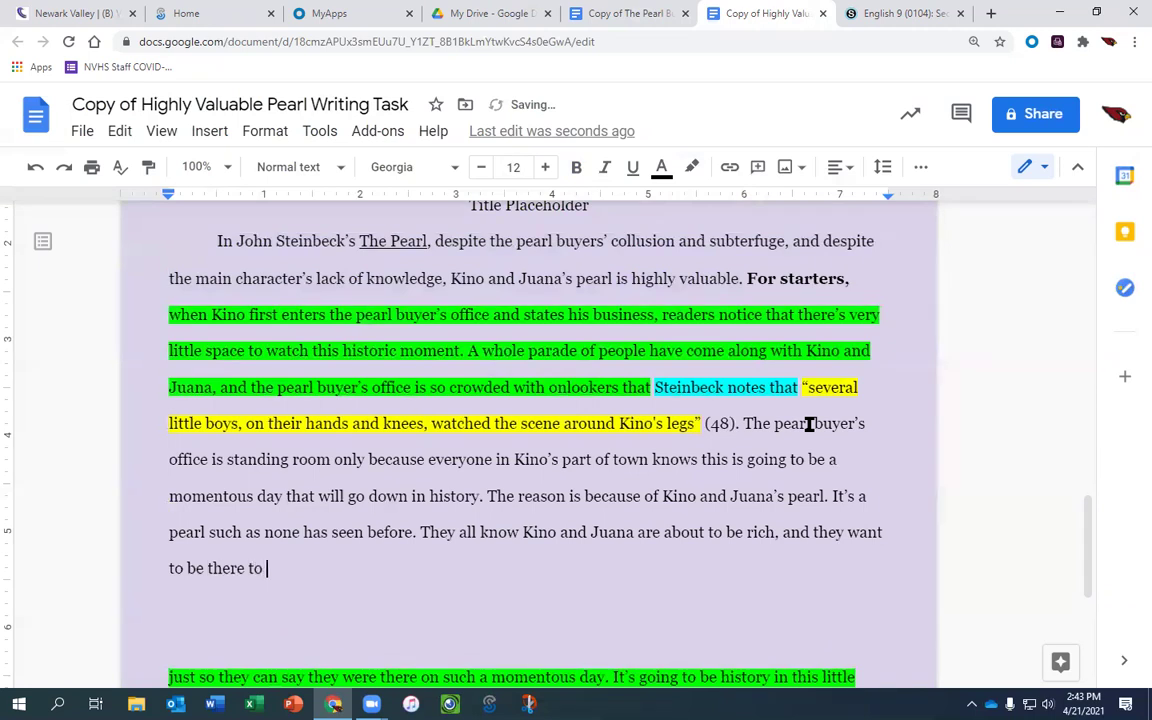
- Finish the explanation sentence with "witness the occasion."
type("witness the occasion")
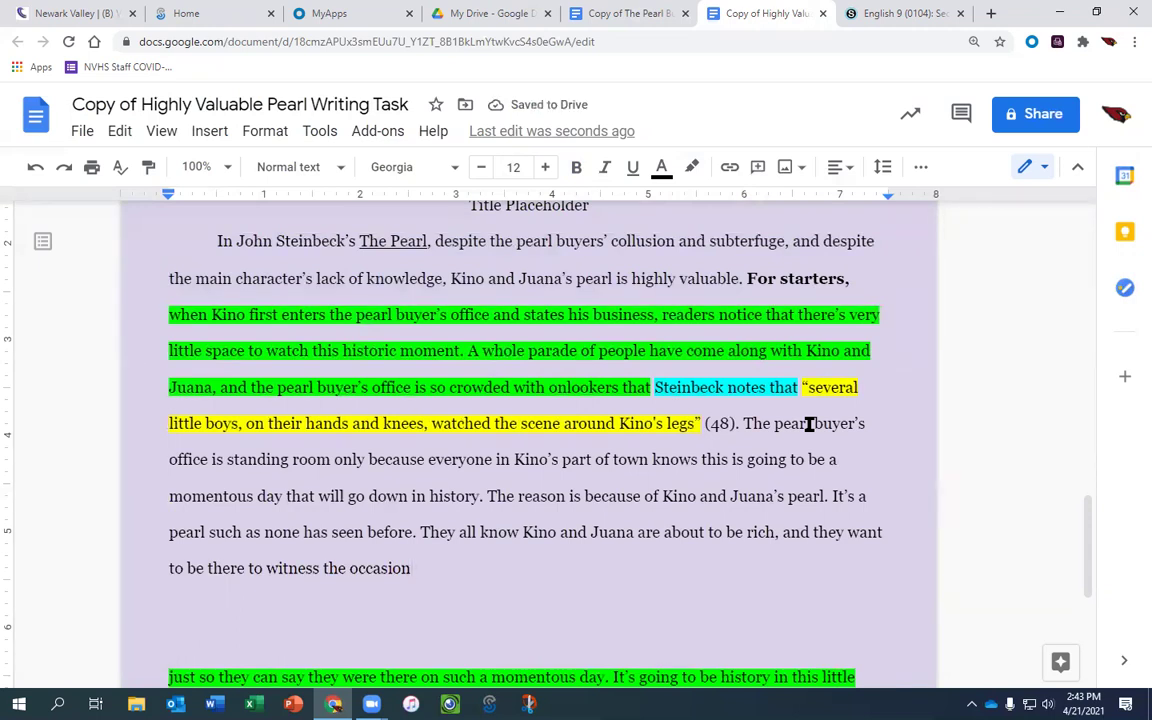
double_click(762, 533)
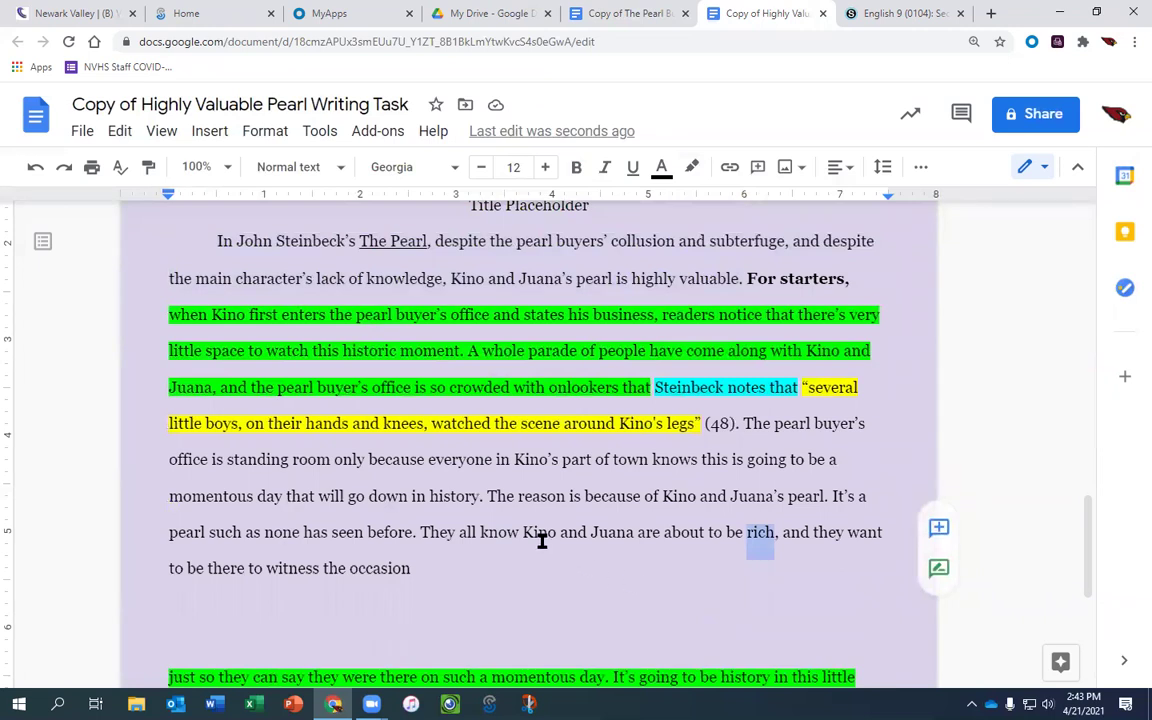
left_click(517, 568)
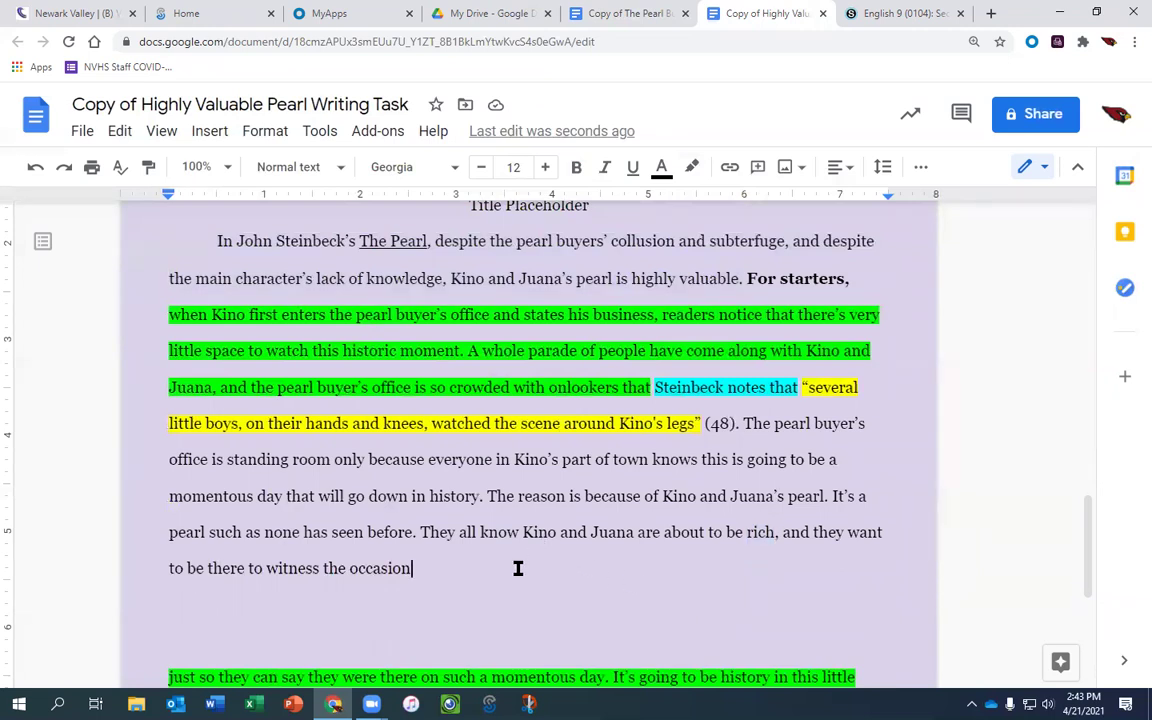
type(".")
- Highlight the whole explanation in magenta, from "The pearl buyer's office is standing room only" through "witness the occasion."
left_click_drag(435, 571, 743, 435)
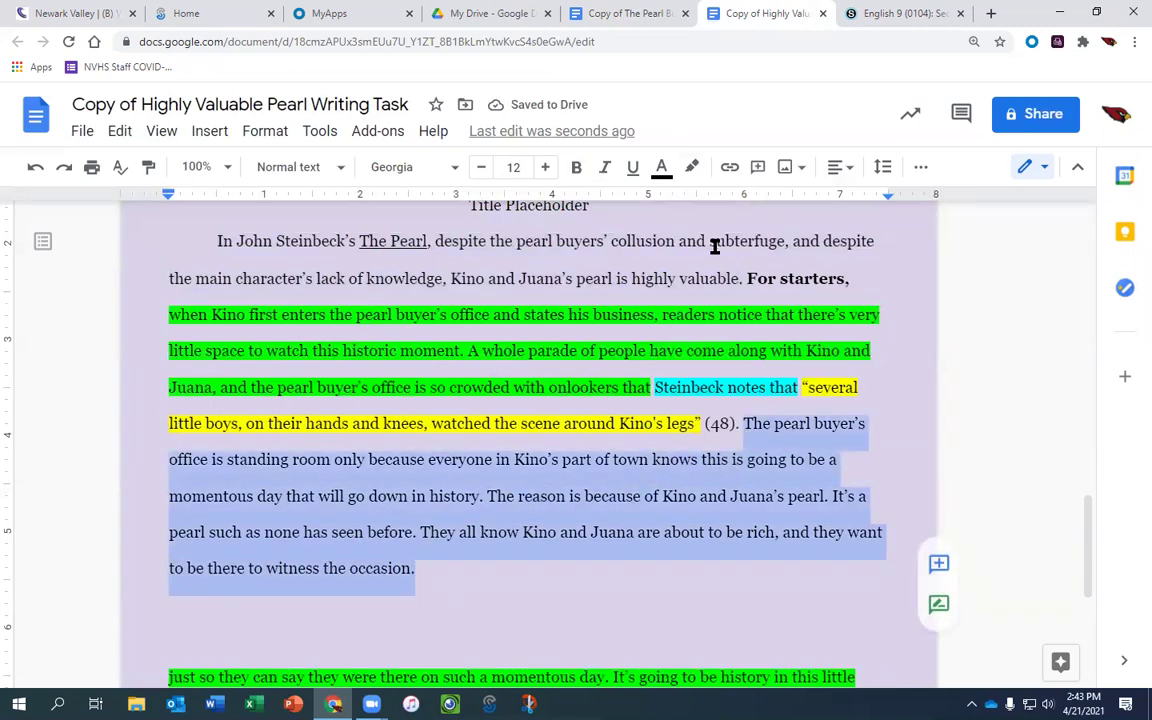
left_click(694, 168)
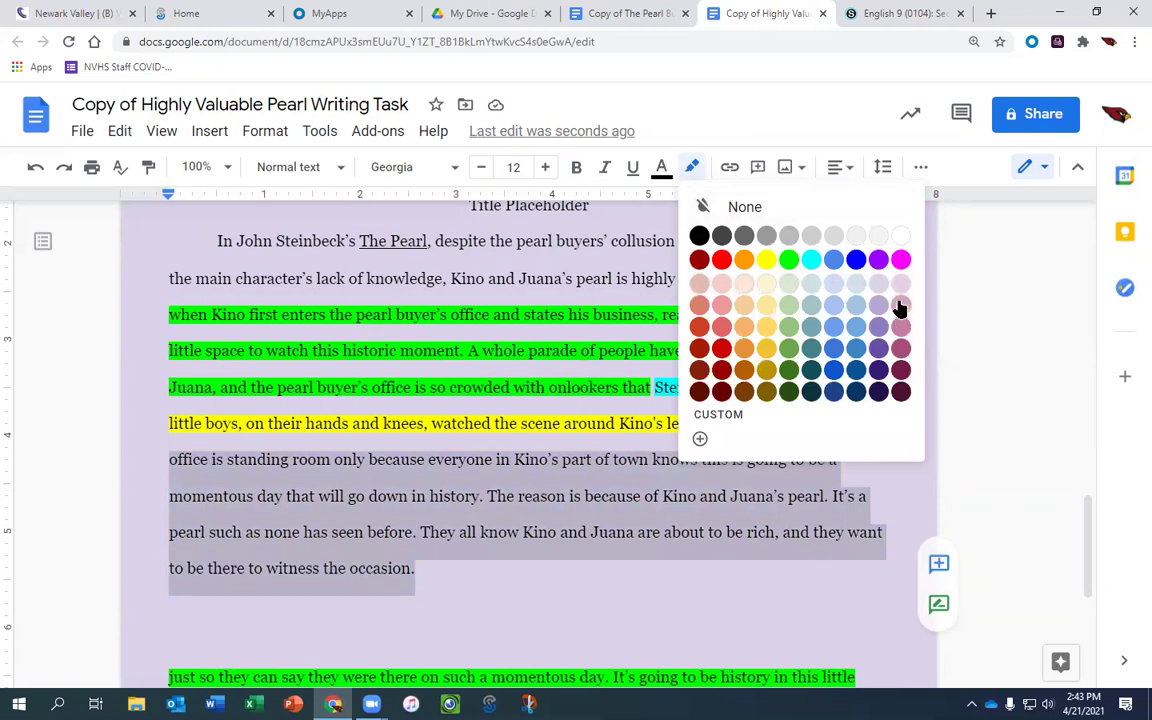
left_click(901, 263)
left_click(680, 475)
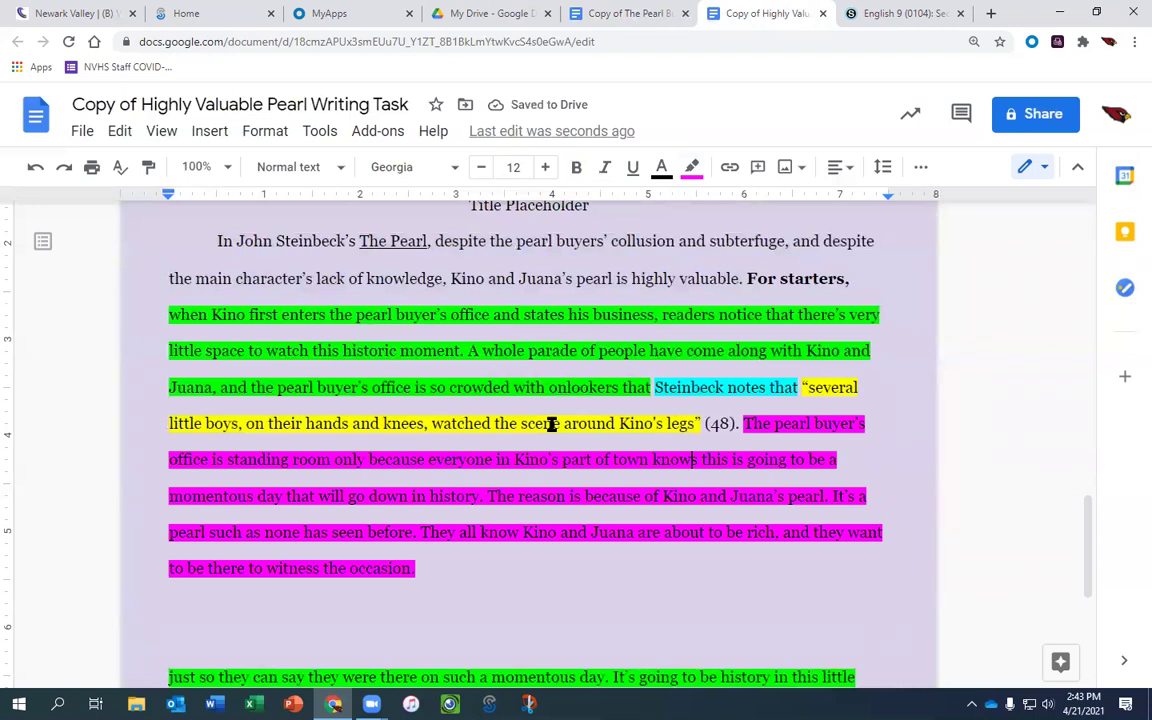
- Delete the leftover green-highlighted text beginning "just so they can say" and the blank lines above it
scroll(537, 445, "down", 3)
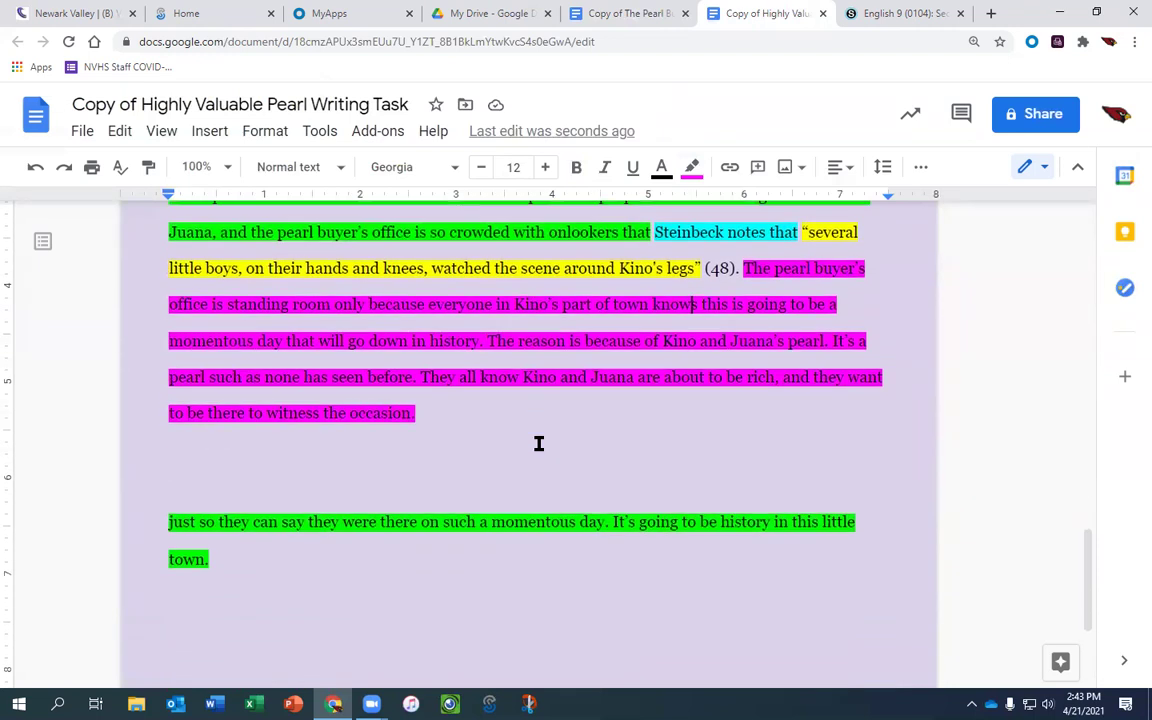
triple_click(478, 525)
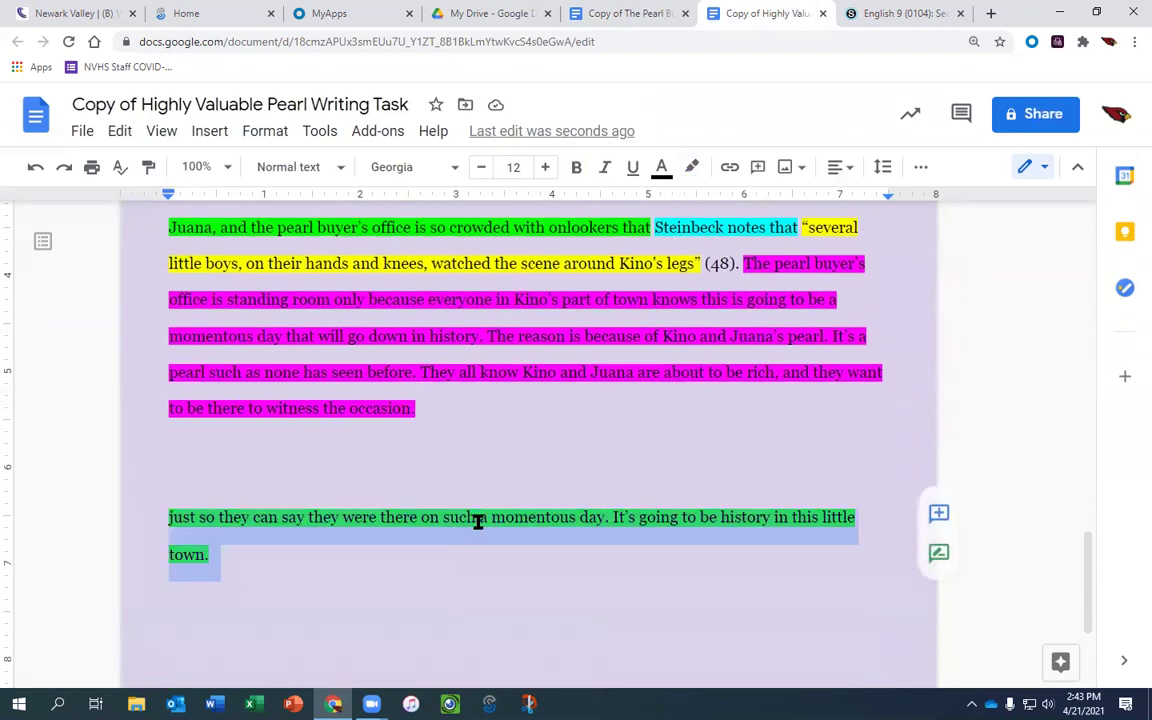
key("BackSpace")
key("BackSpace")
key("BackSpace")
key("BackSpace")
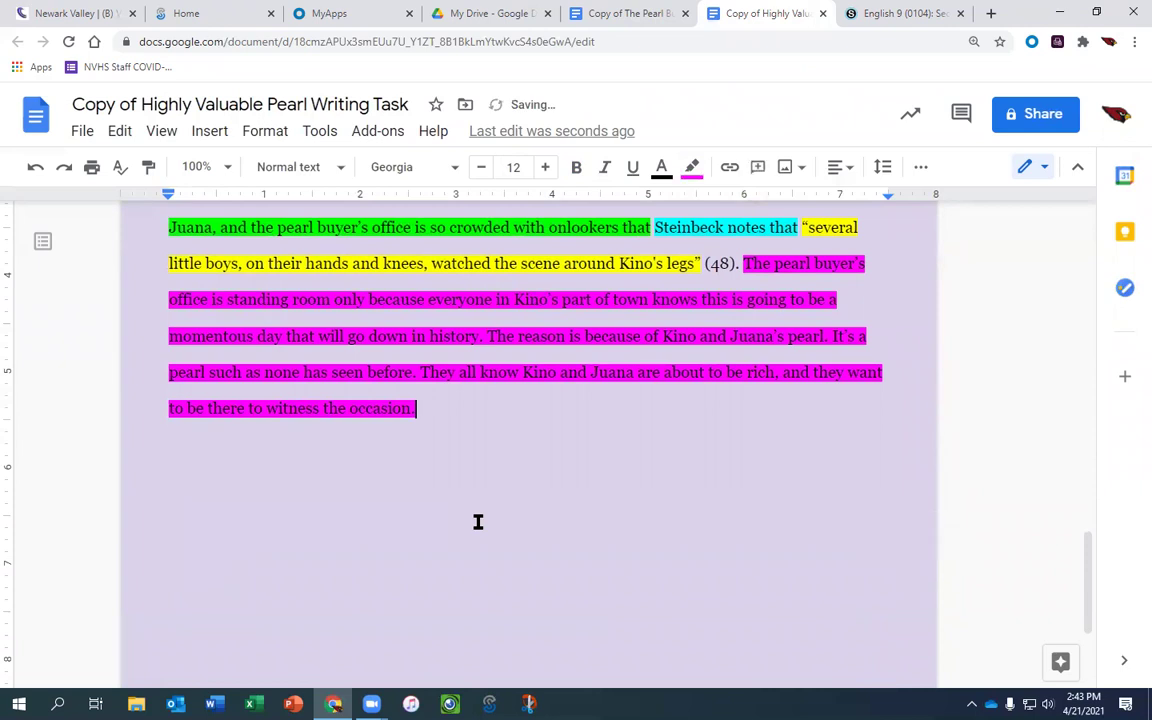
- Highlight "Using three pieces of text evidence as support" in yellow in the directions on the first page
scroll(485, 499, "up", 3)
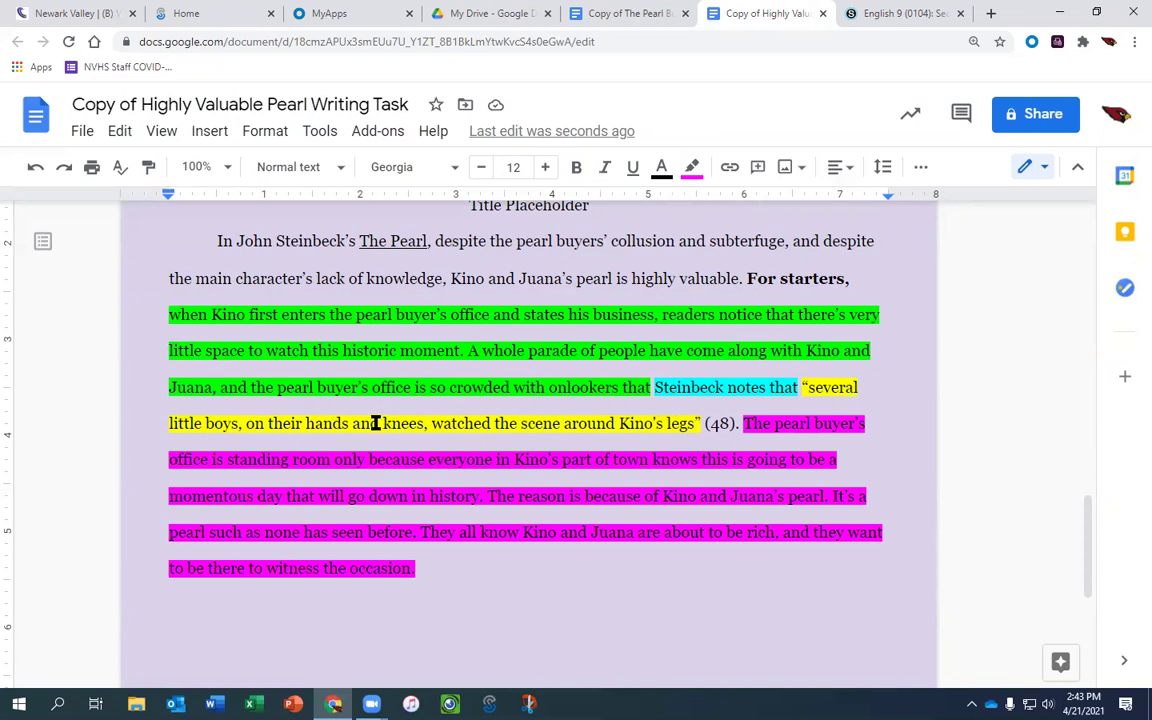
scroll(376, 423, "up", 15)
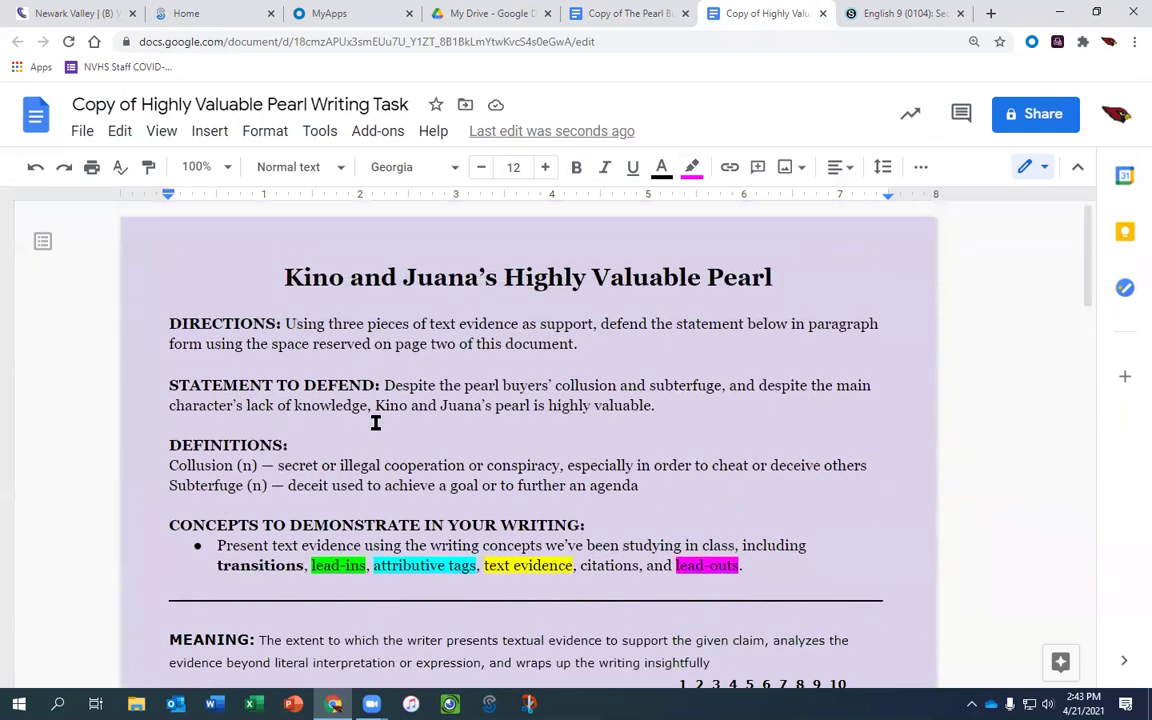
left_click_drag(286, 324, 595, 324)
left_click(693, 167)
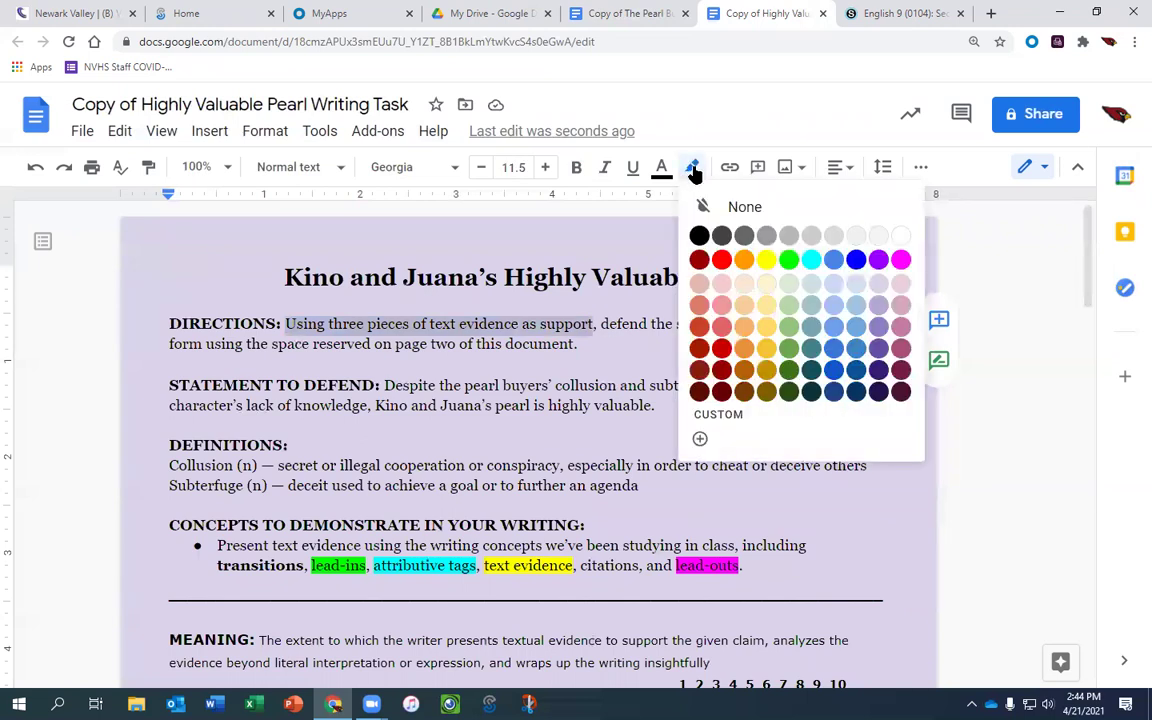
left_click(764, 260)
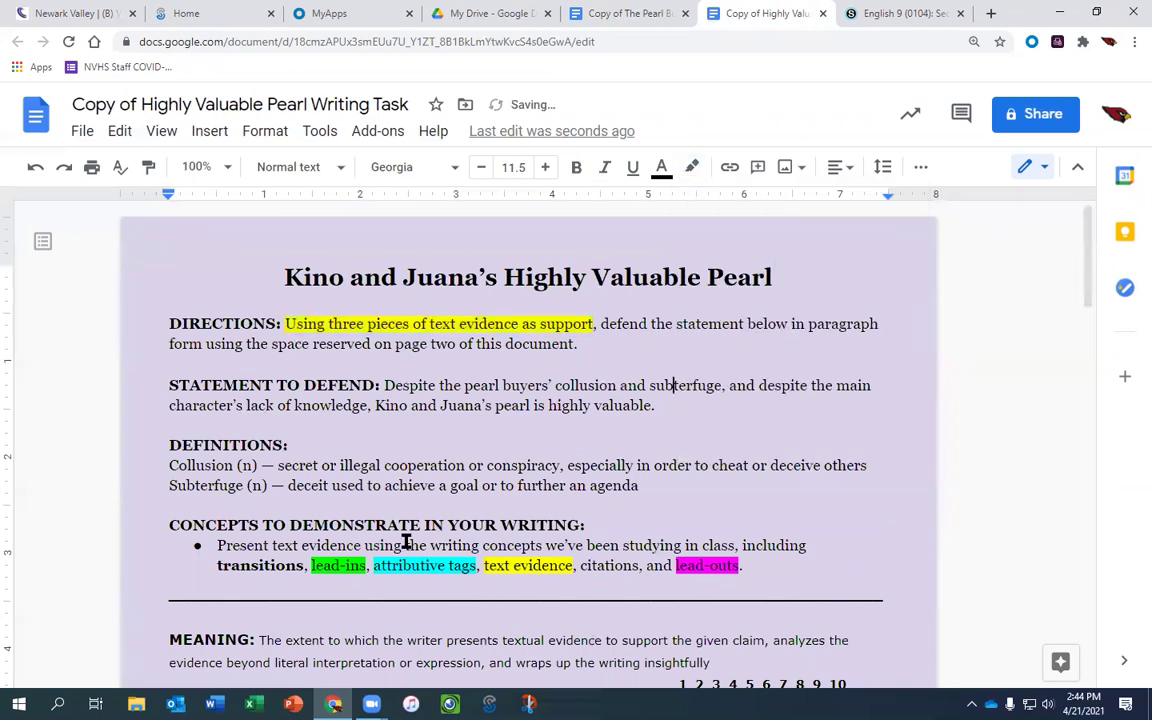
- Add the transition "Secondly," after "to be there to witness the occasion." at the end of the paragraph
scroll(405, 541, "down", 15)
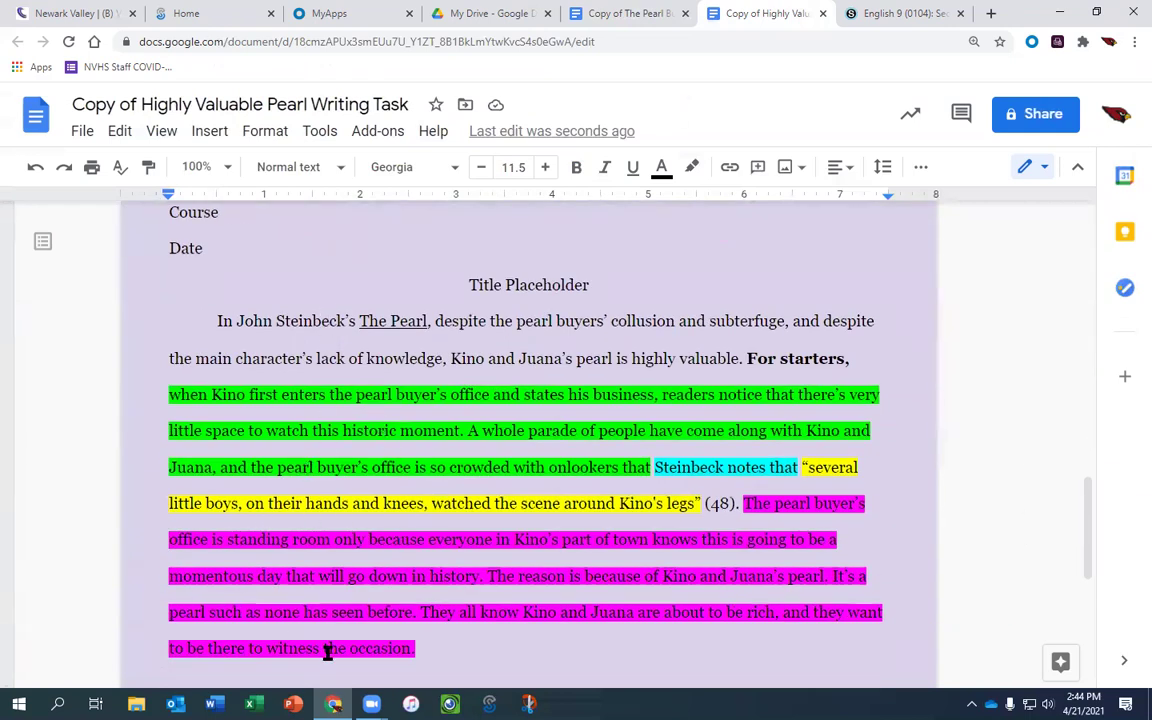
scroll(532, 452, "down", 1)
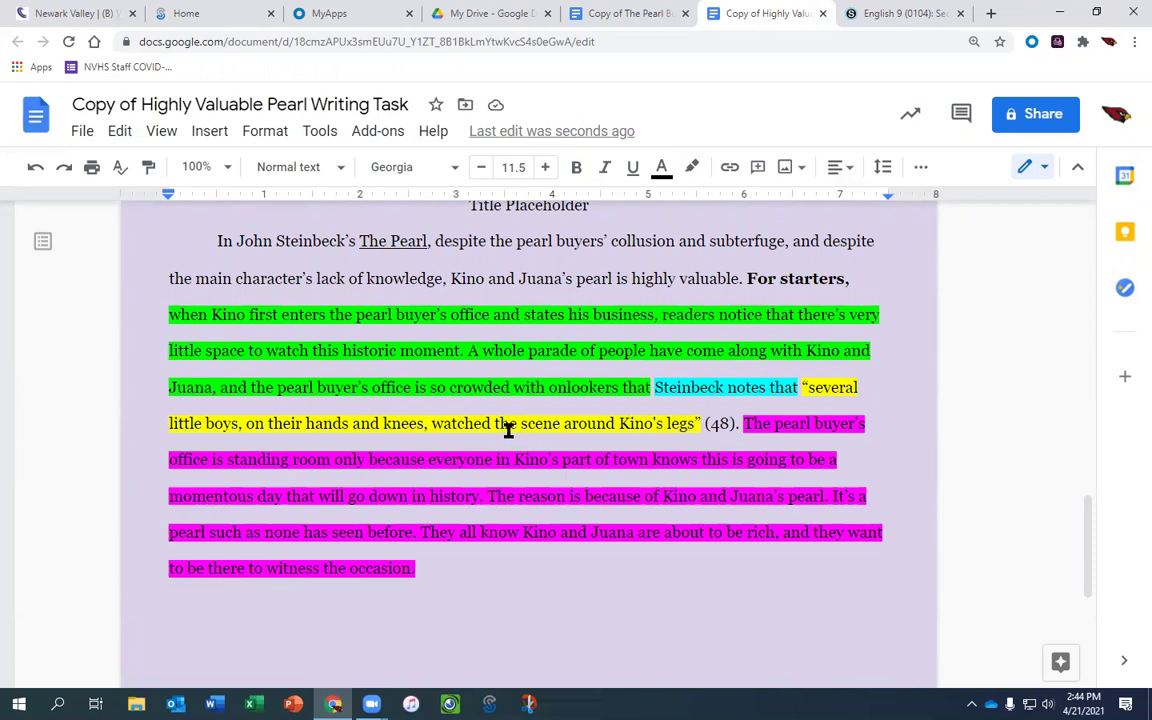
left_click(491, 566)
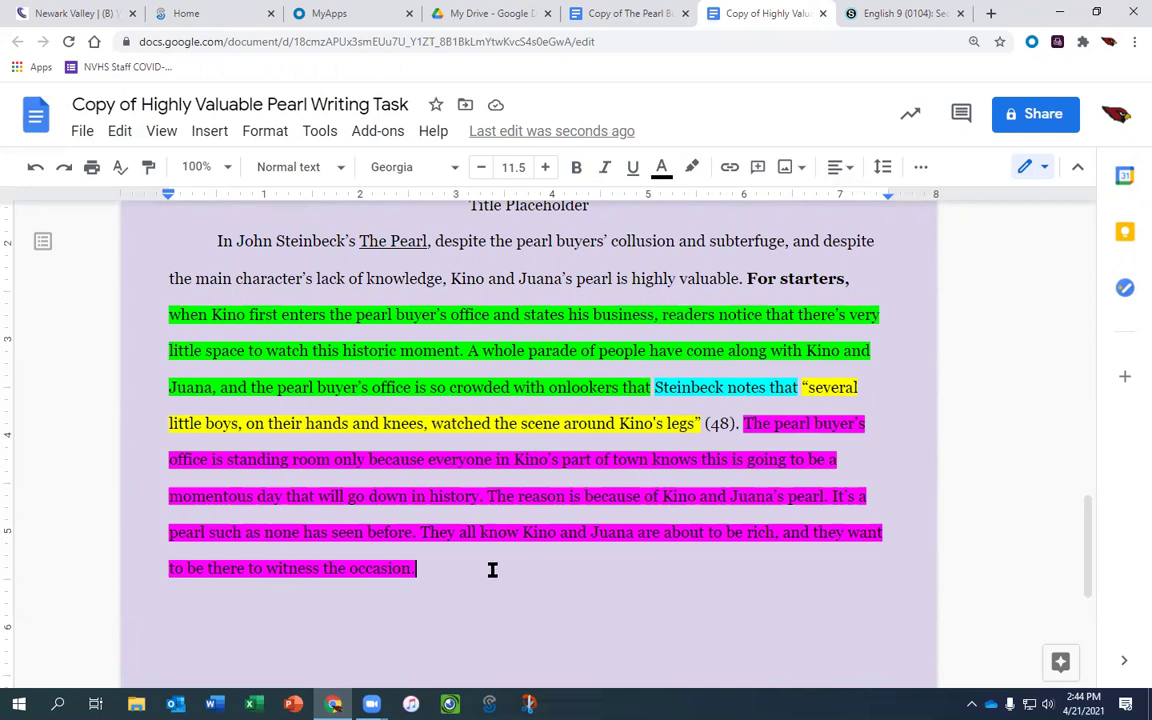
type("Secondly,")
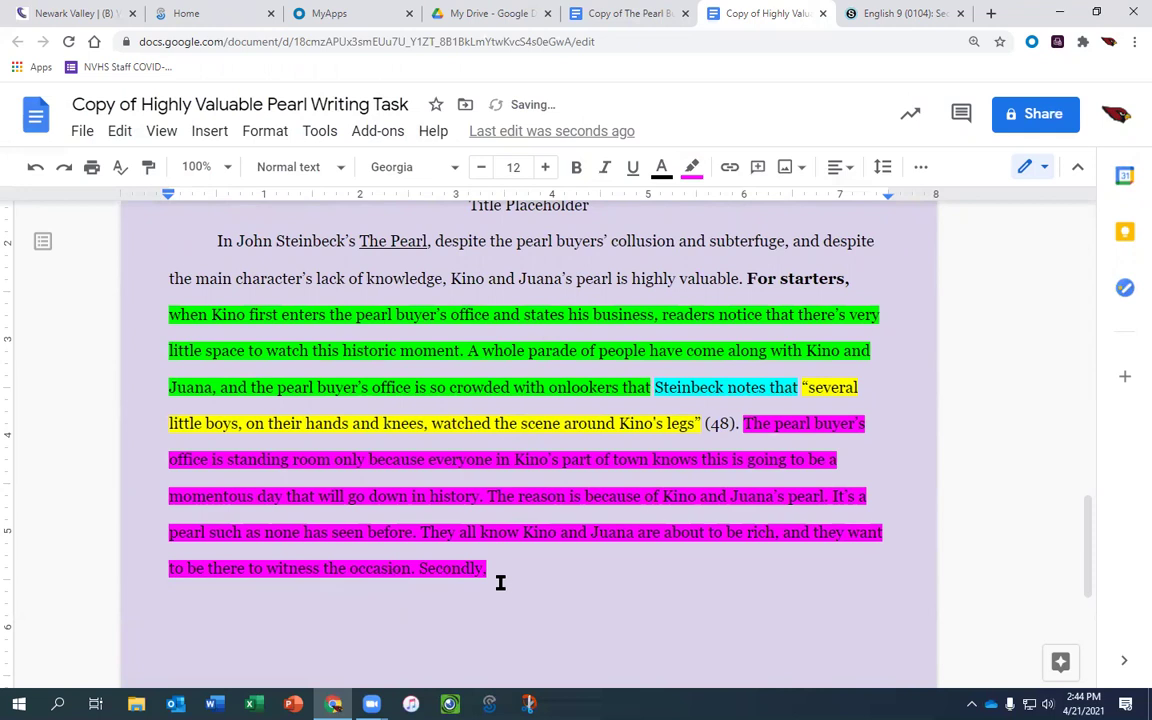
- Remove the magenta highlighting from the transition "Secondly,"
left_click_drag(499, 581, 419, 584)
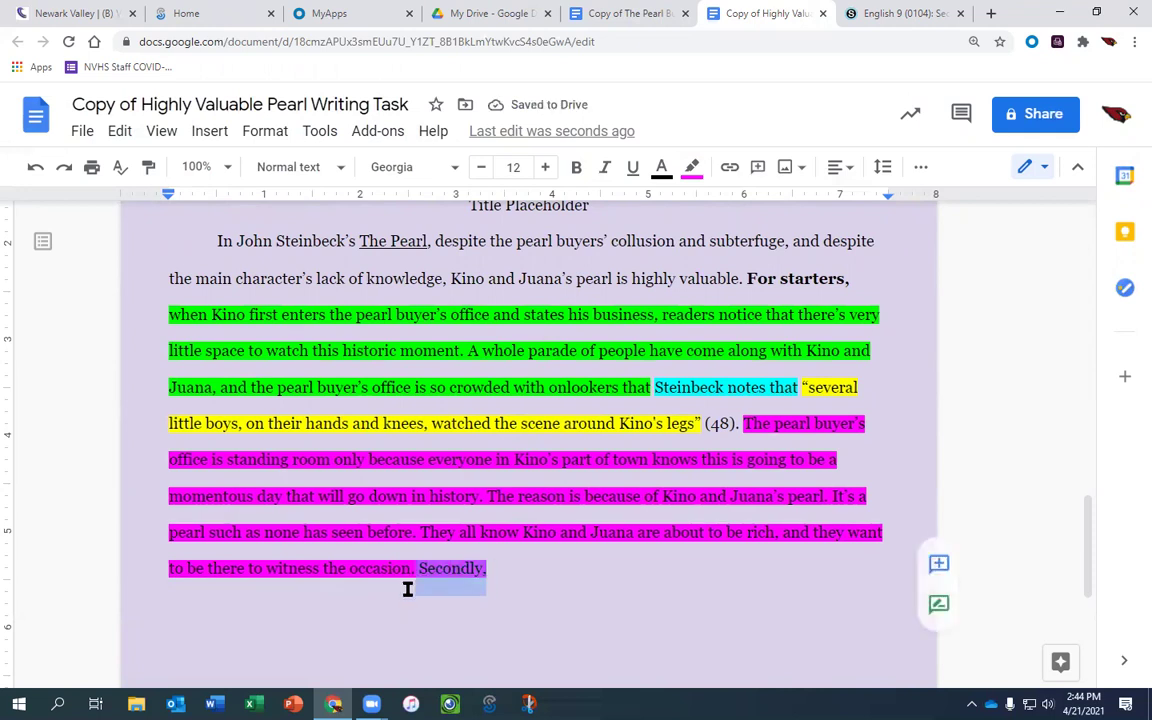
left_click(696, 168)
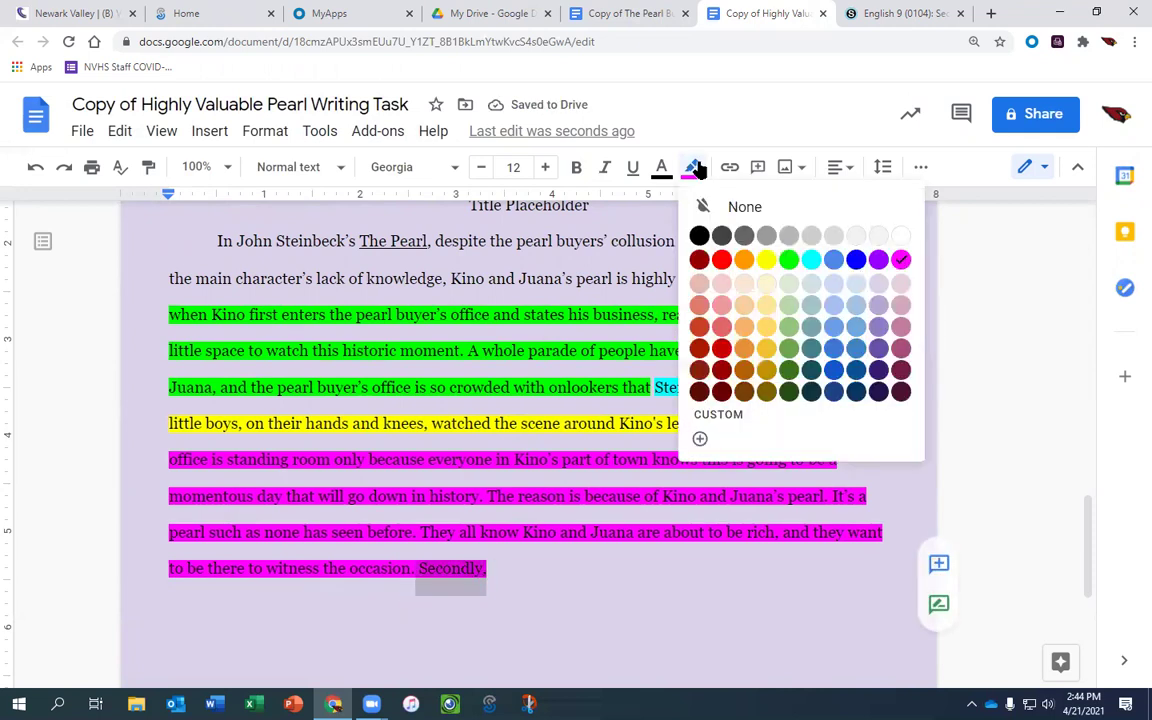
left_click(900, 259)
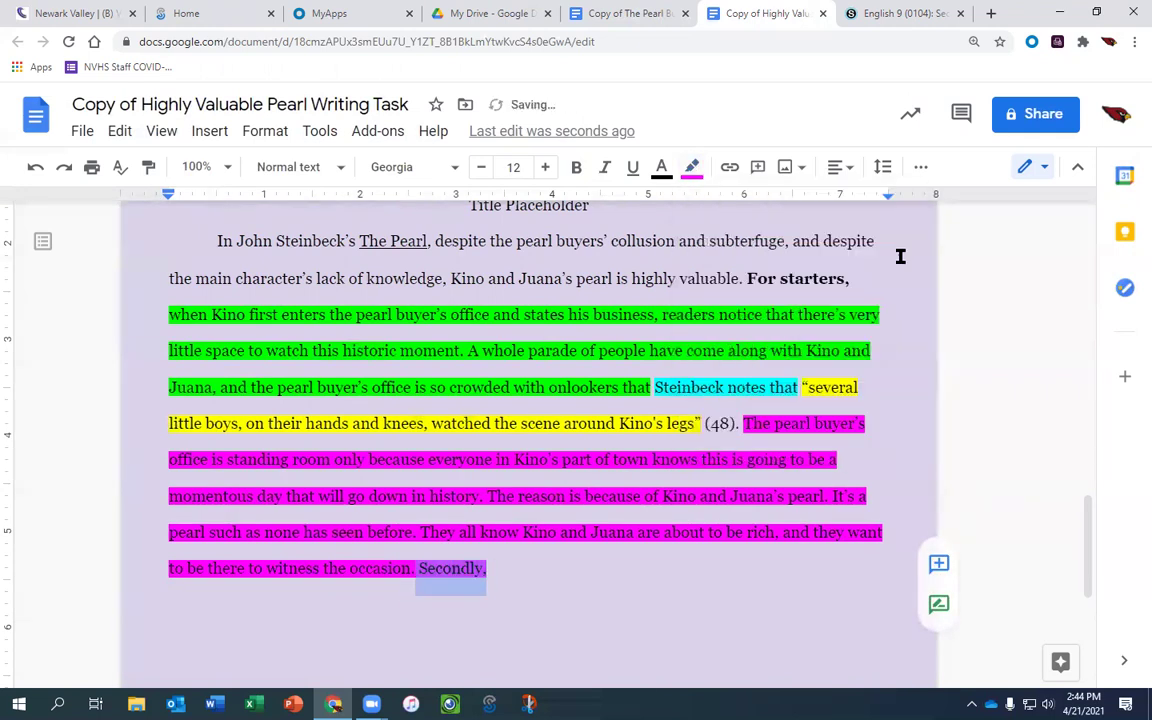
left_click(691, 168)
left_click(752, 208)
left_click(558, 568)
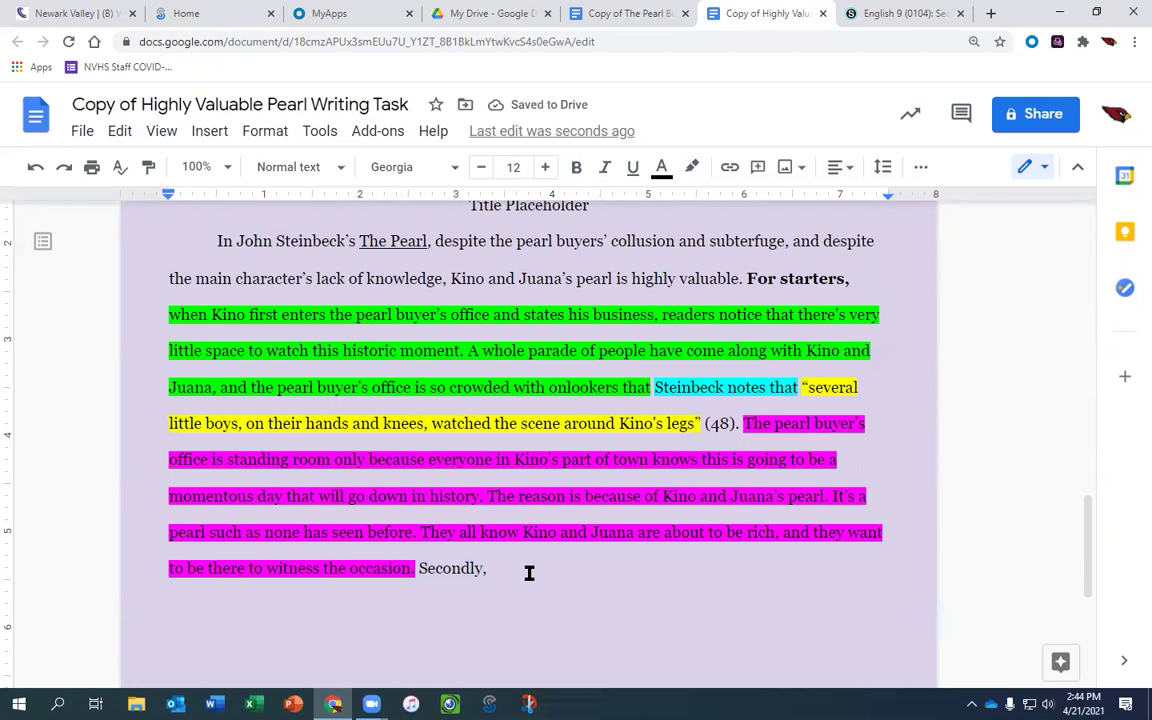
- Add the placeholder "when ..." after "Secondly," and make that transition bold
type("when ....")
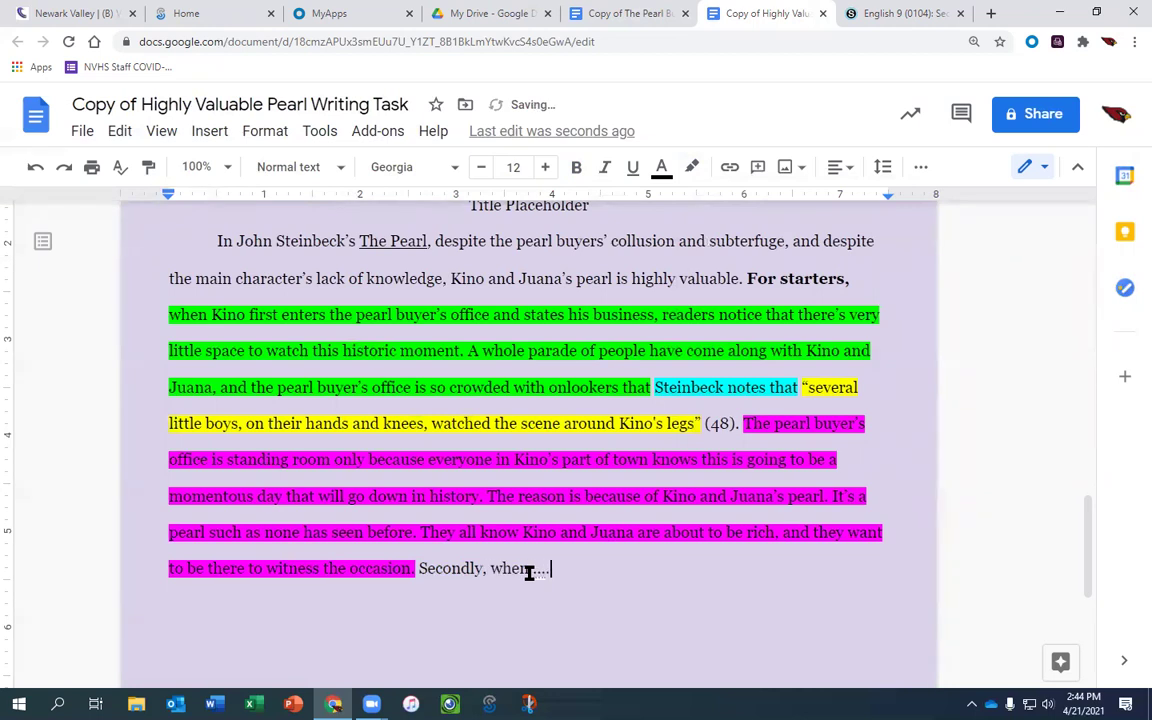
left_click_drag(490, 568, 418, 568)
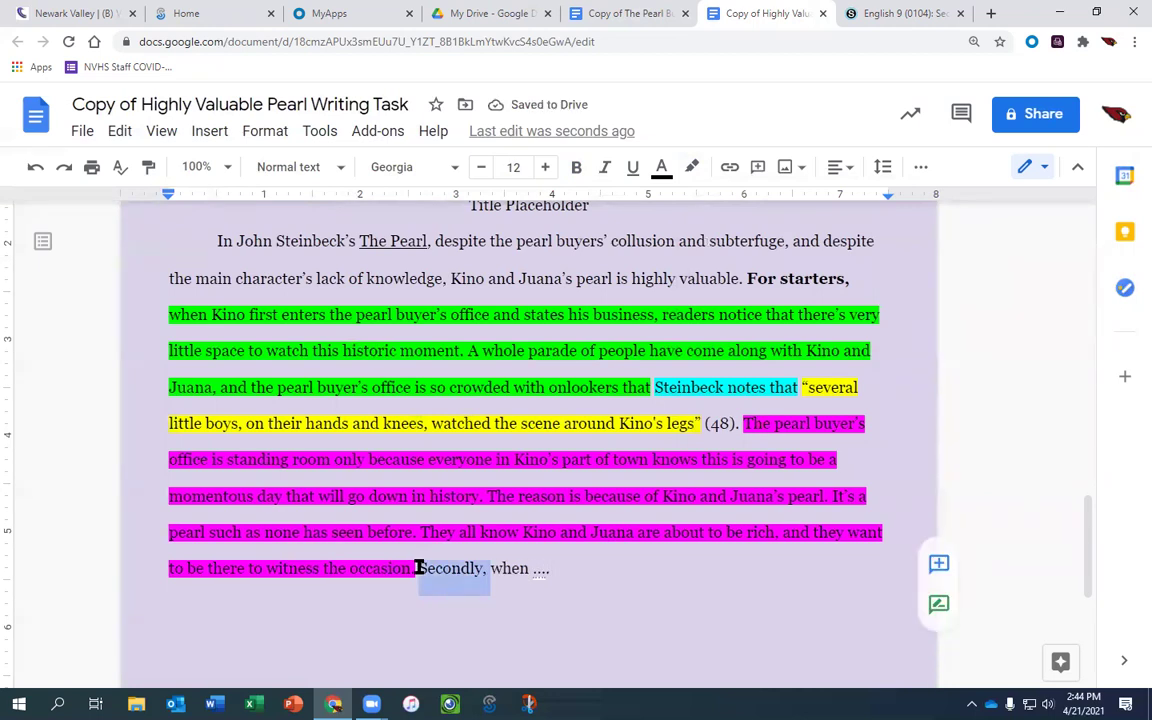
key("ctrl+b")
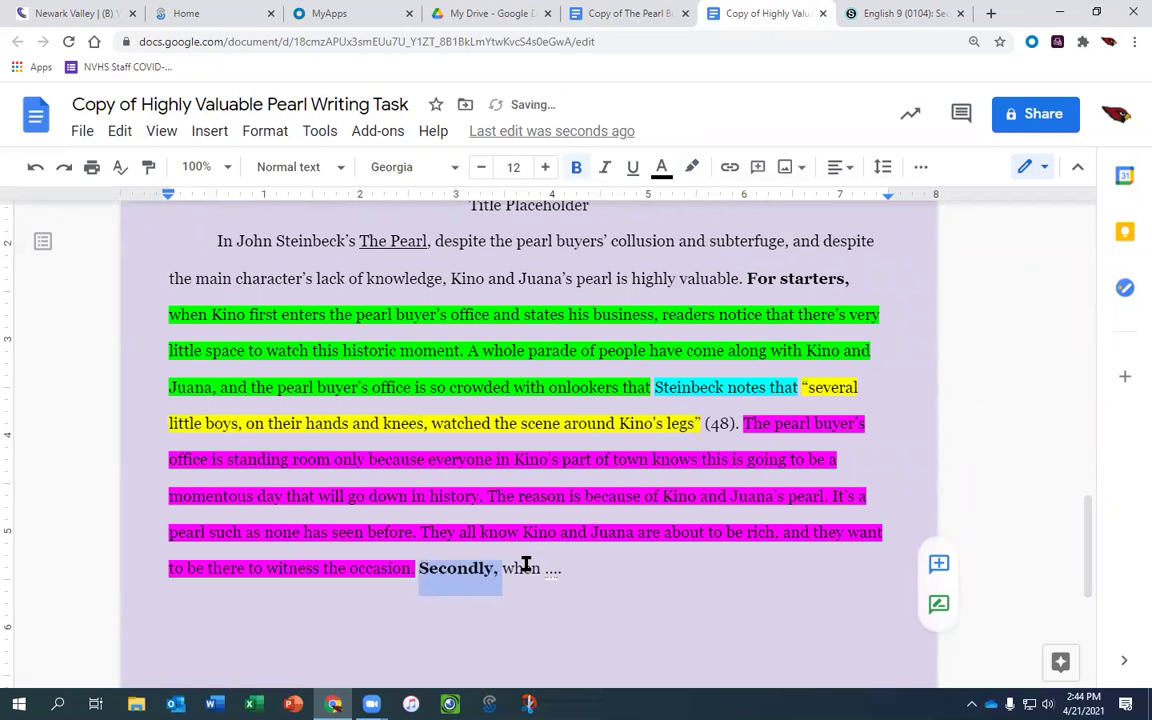
left_click(641, 567)
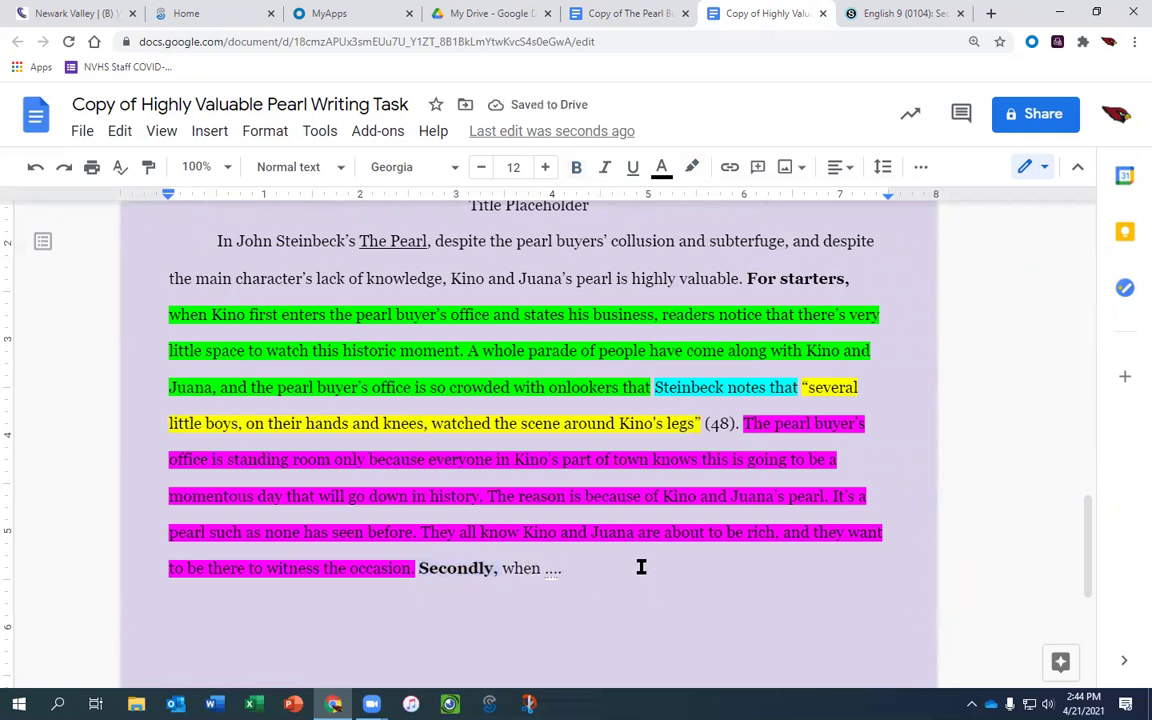
key("BackSpace")
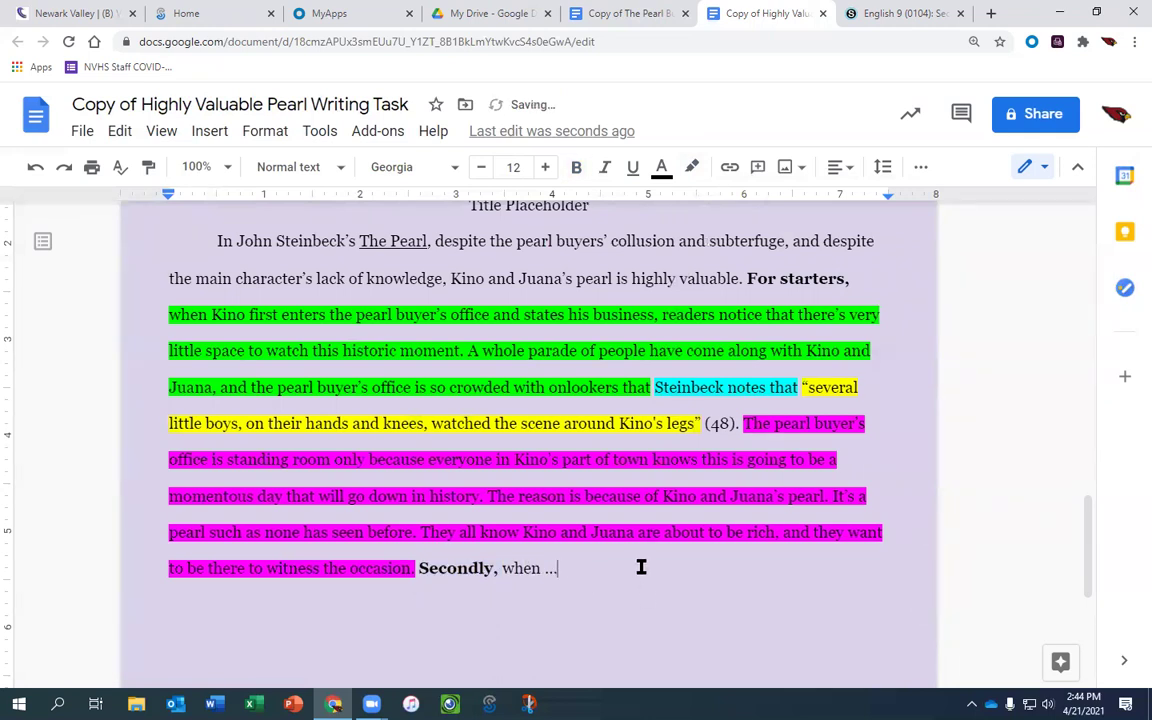